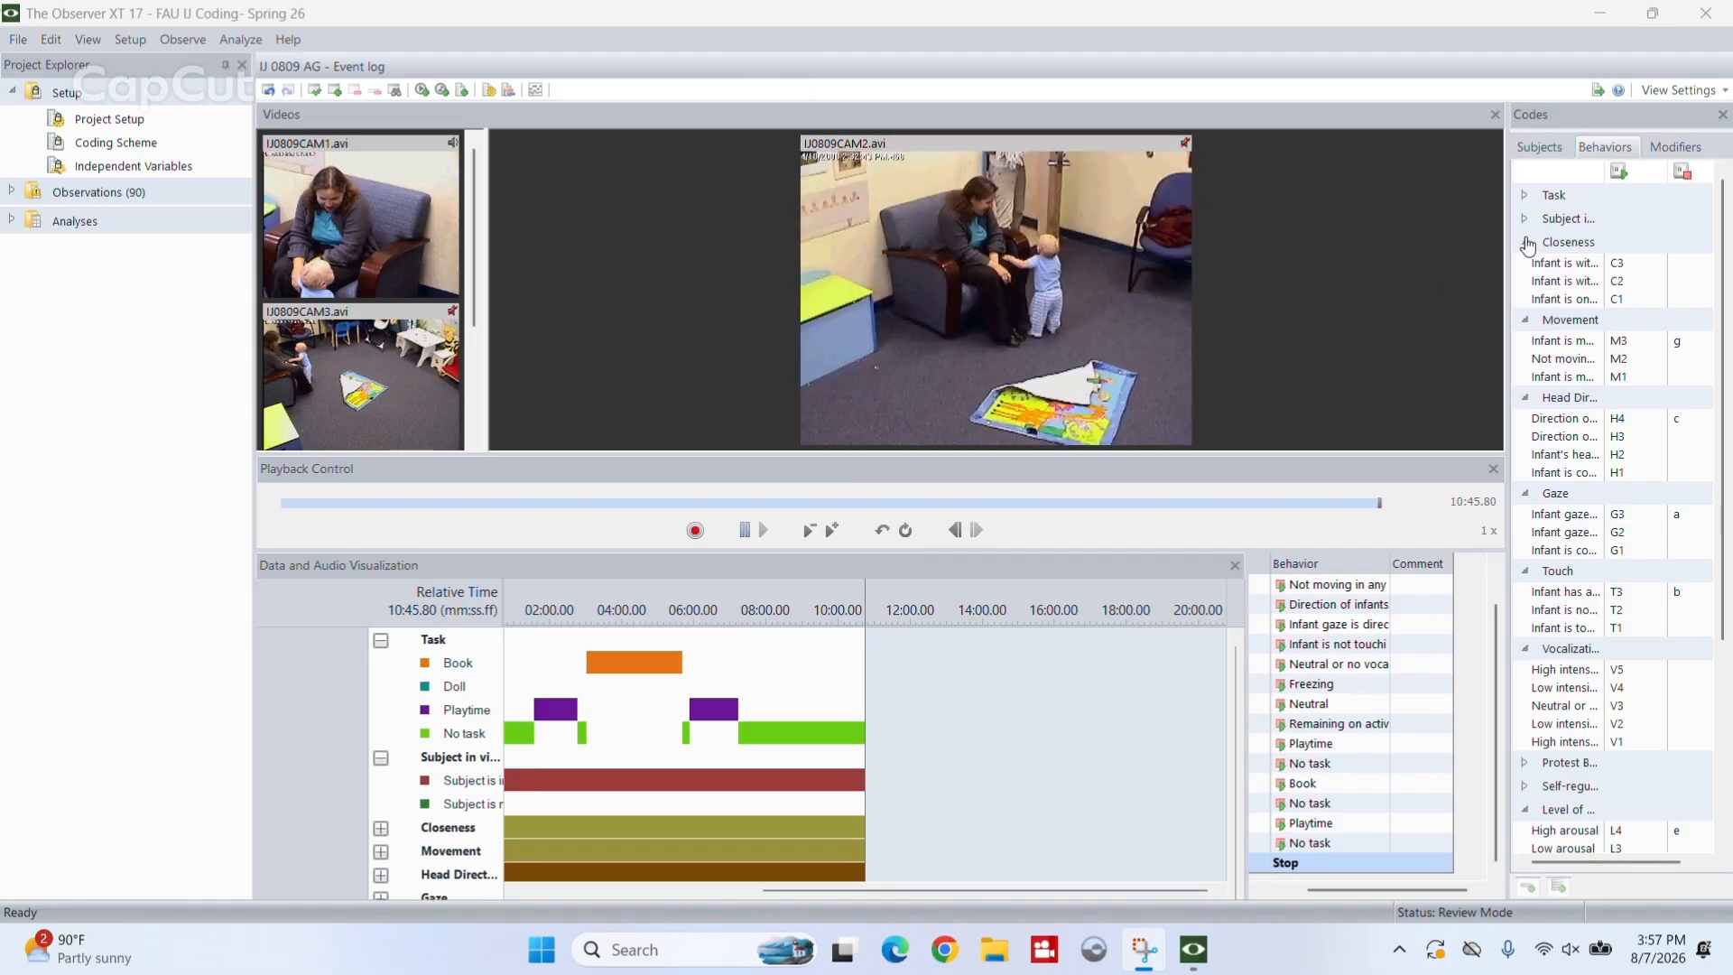
- Review the behavior code list, including the codes in the Protest Behavior and Self-regulatory groups, leaving both groups collapsed
scroll(1550, 479, "down", 5)
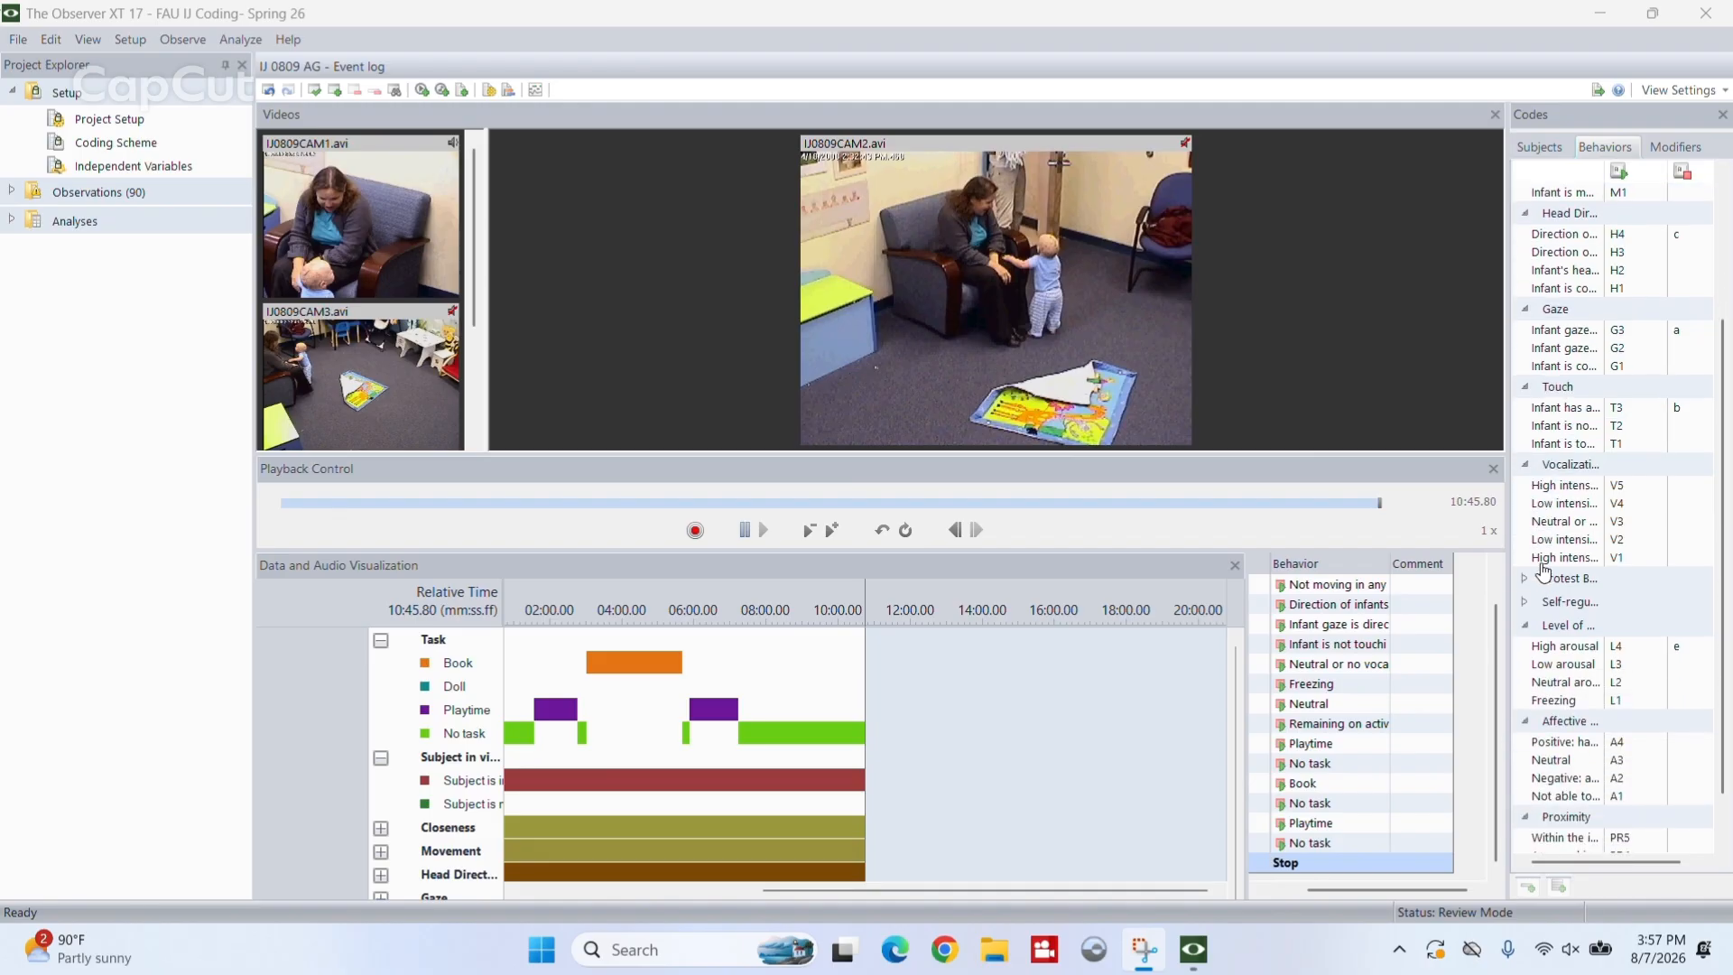
scroll(1542, 565, "down", 1)
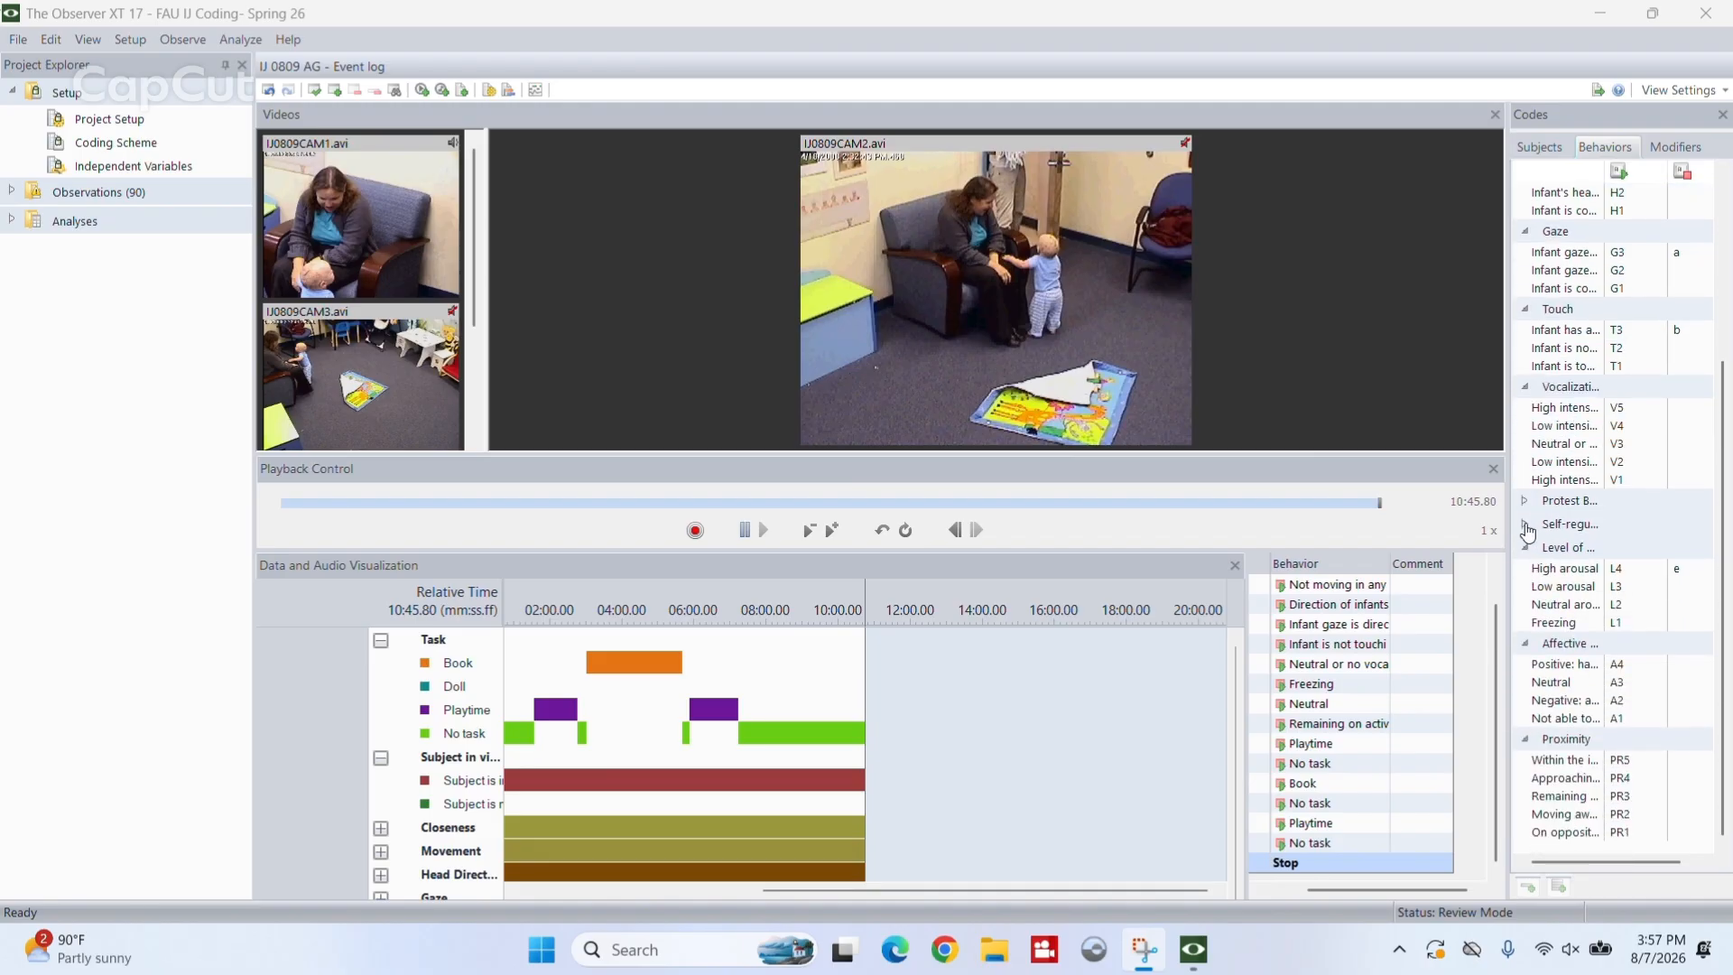
left_click(1525, 526)
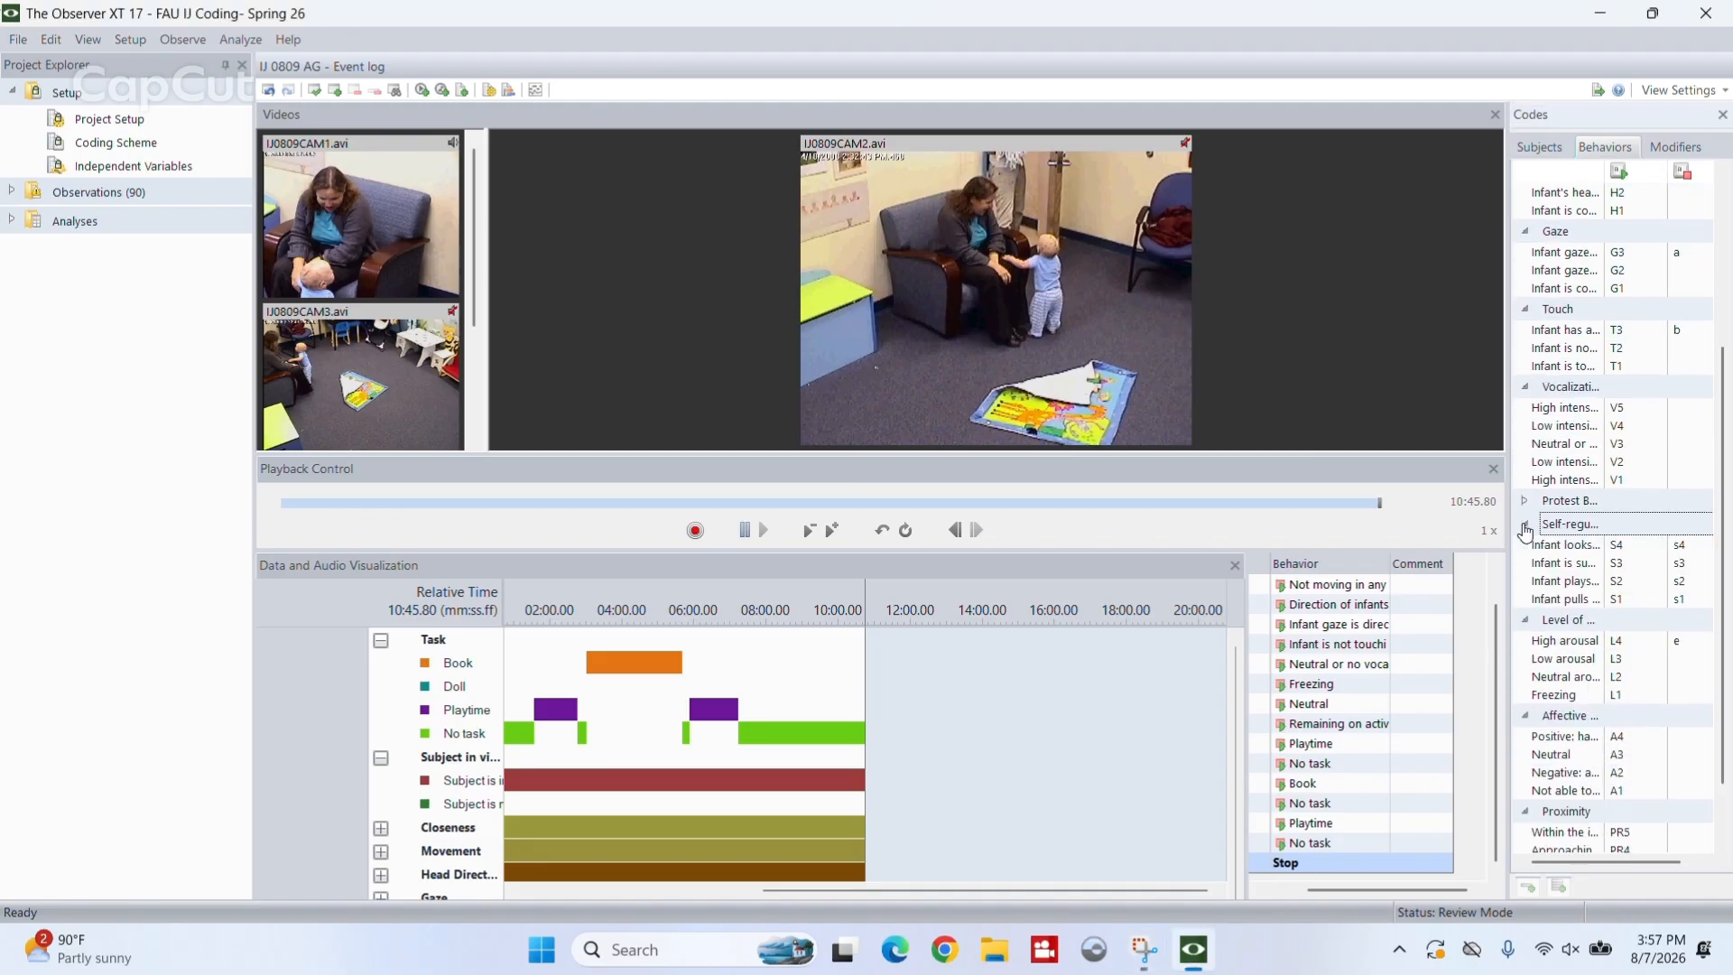
left_click(1524, 502)
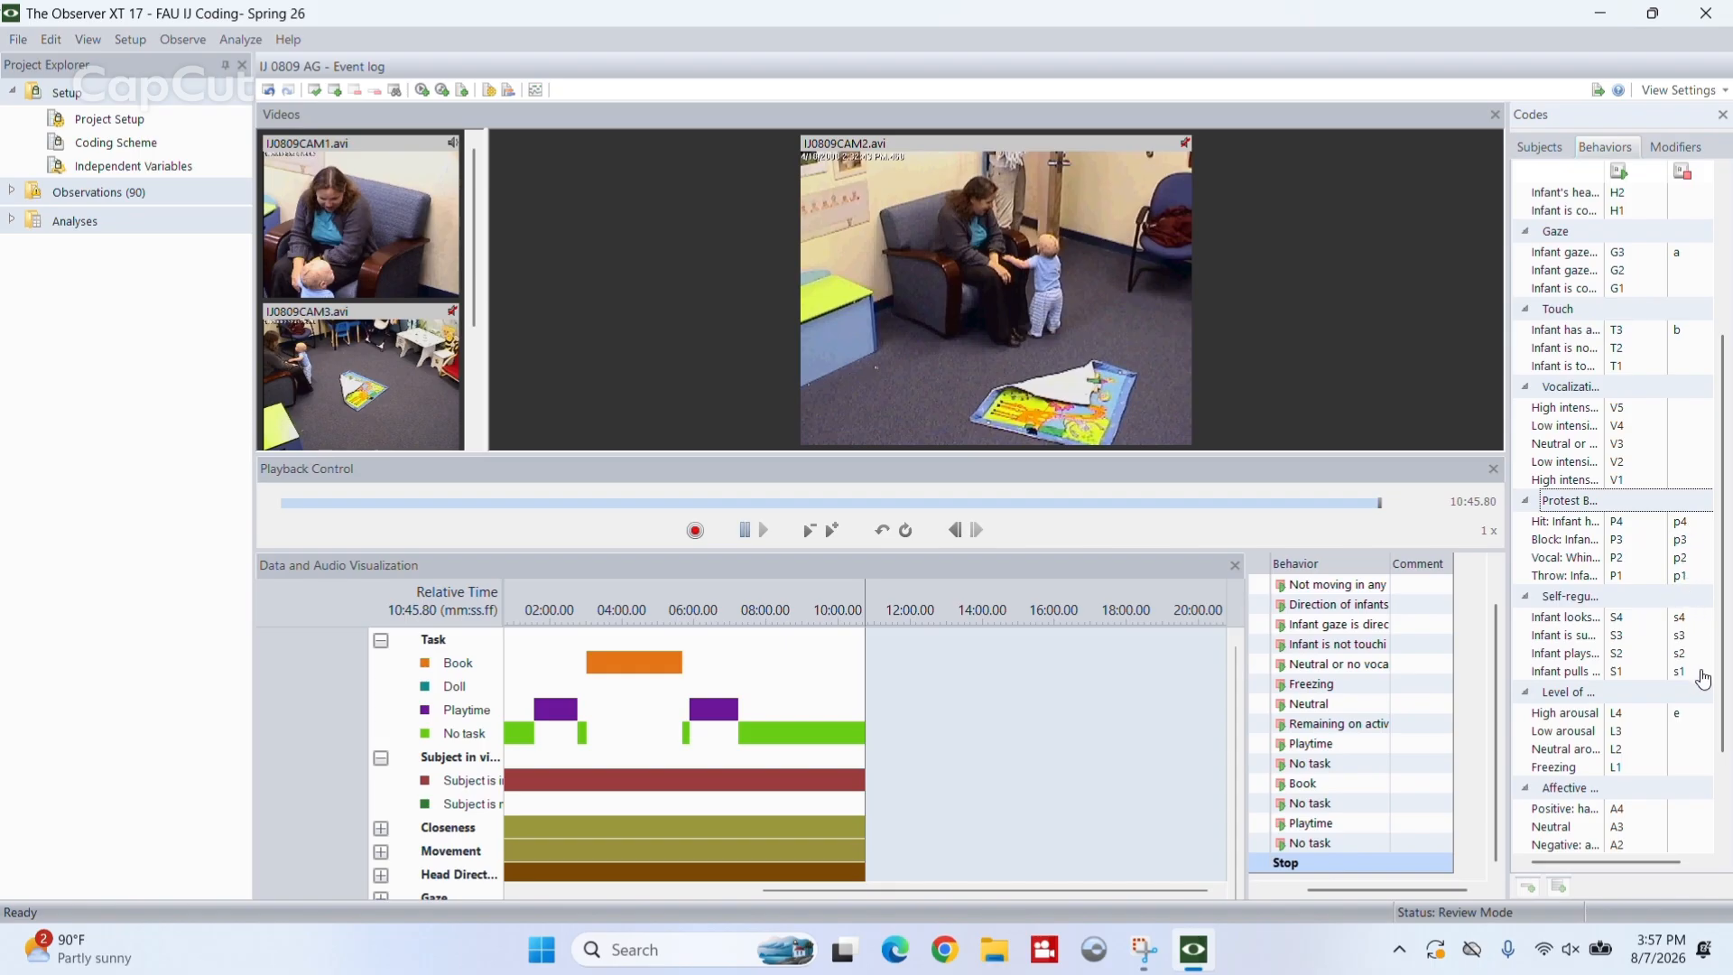
left_click(1526, 501)
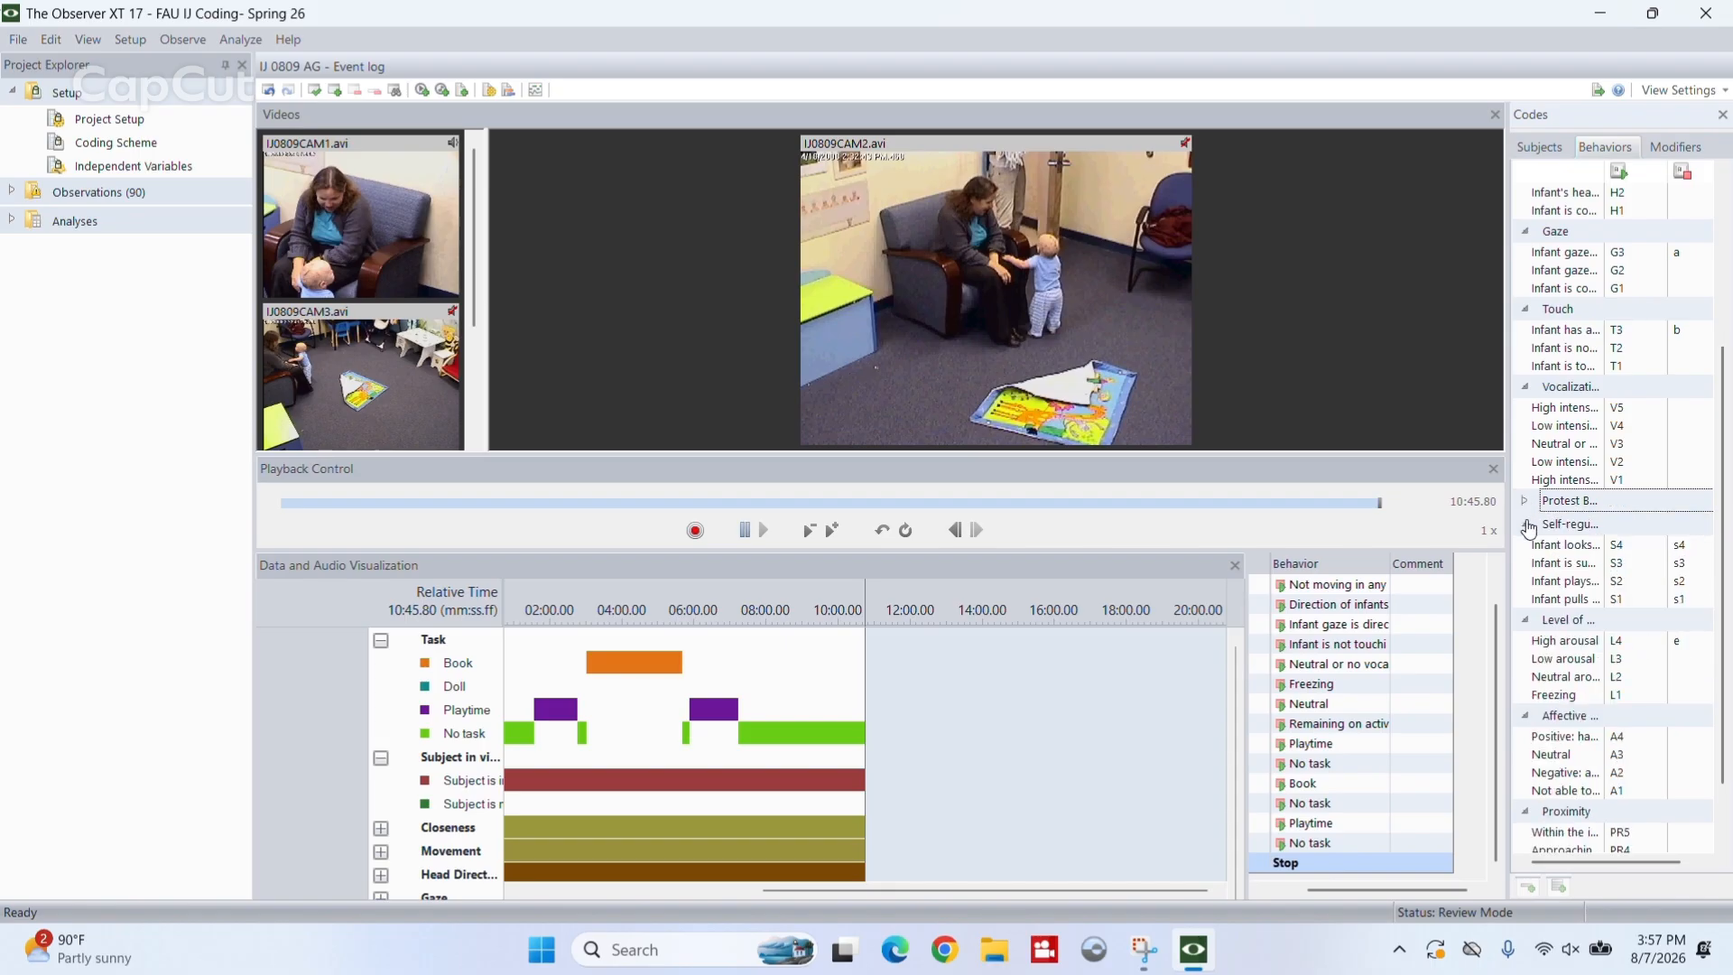
left_click(1534, 523)
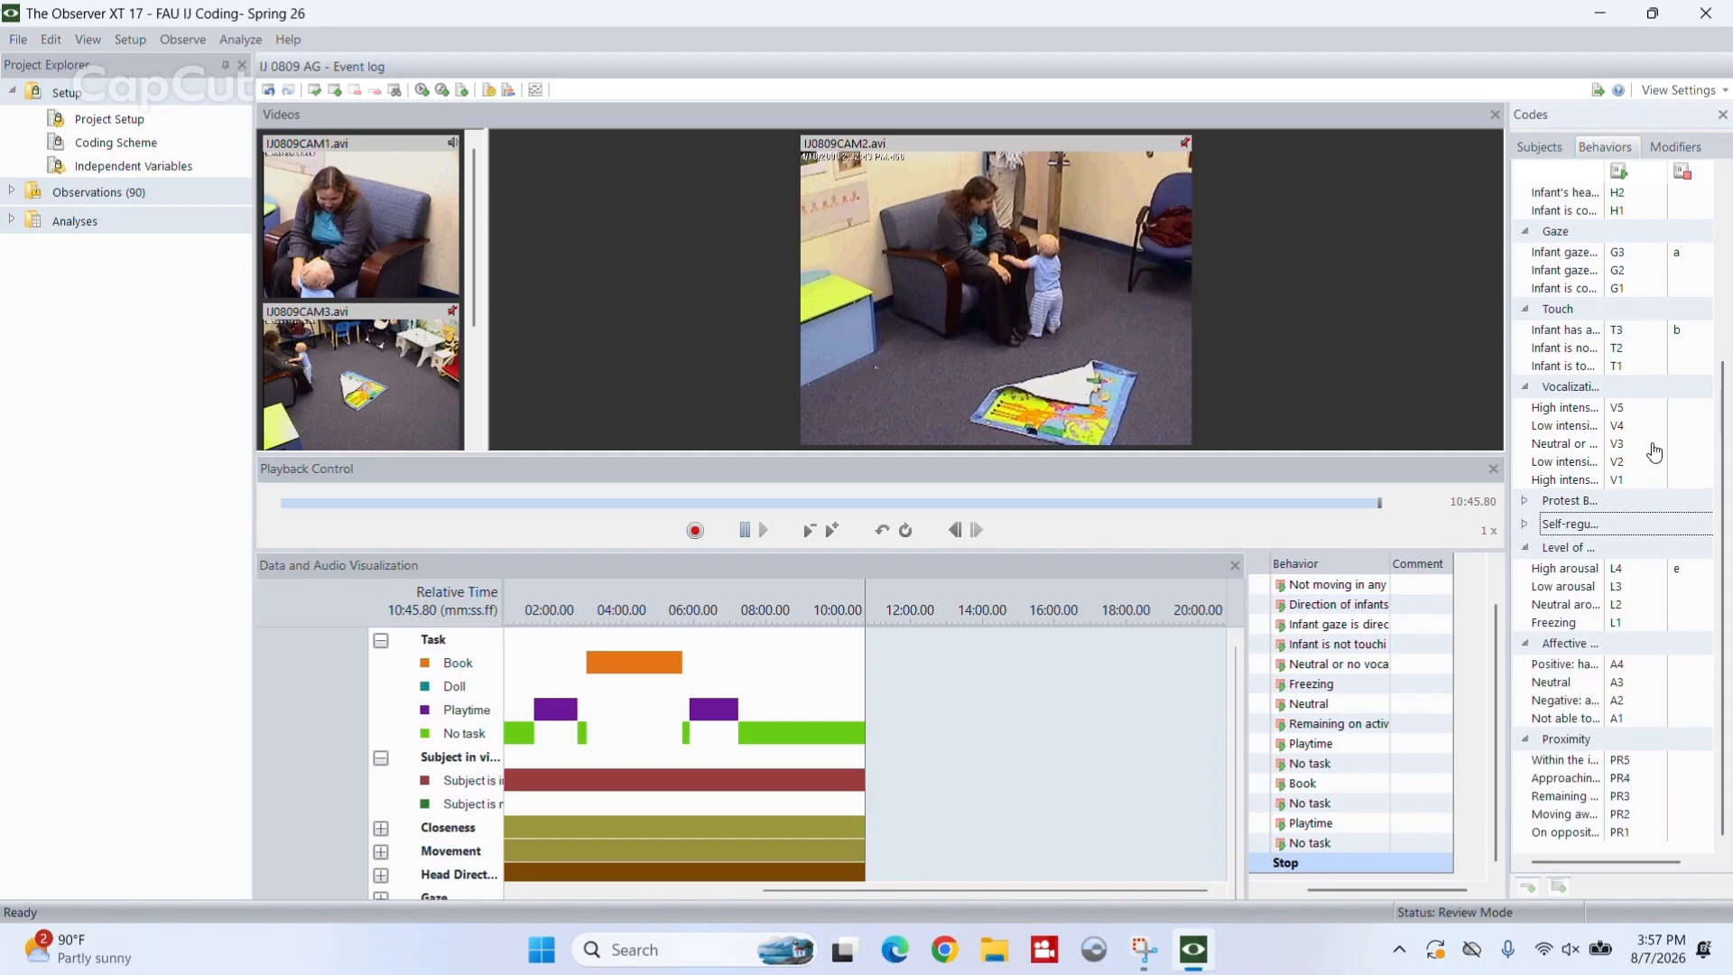
left_click_drag(1726, 485, 1717, 271)
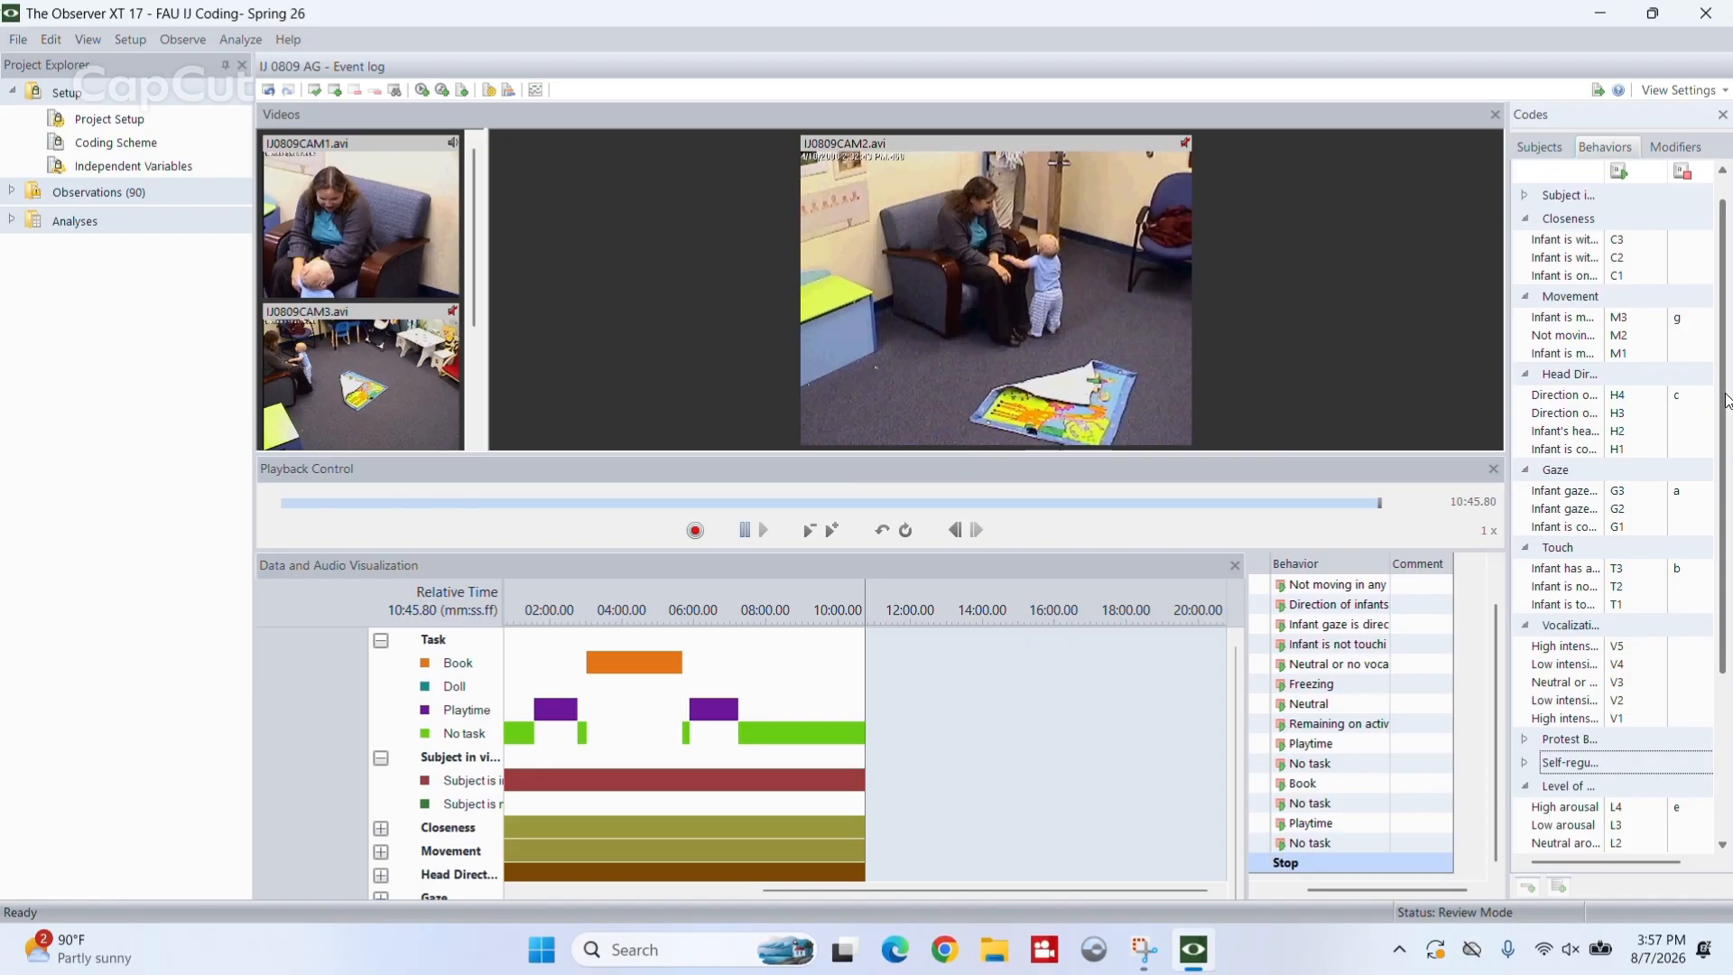
scroll(1727, 414, "down", 1)
left_click_drag(1727, 415, 1715, 591)
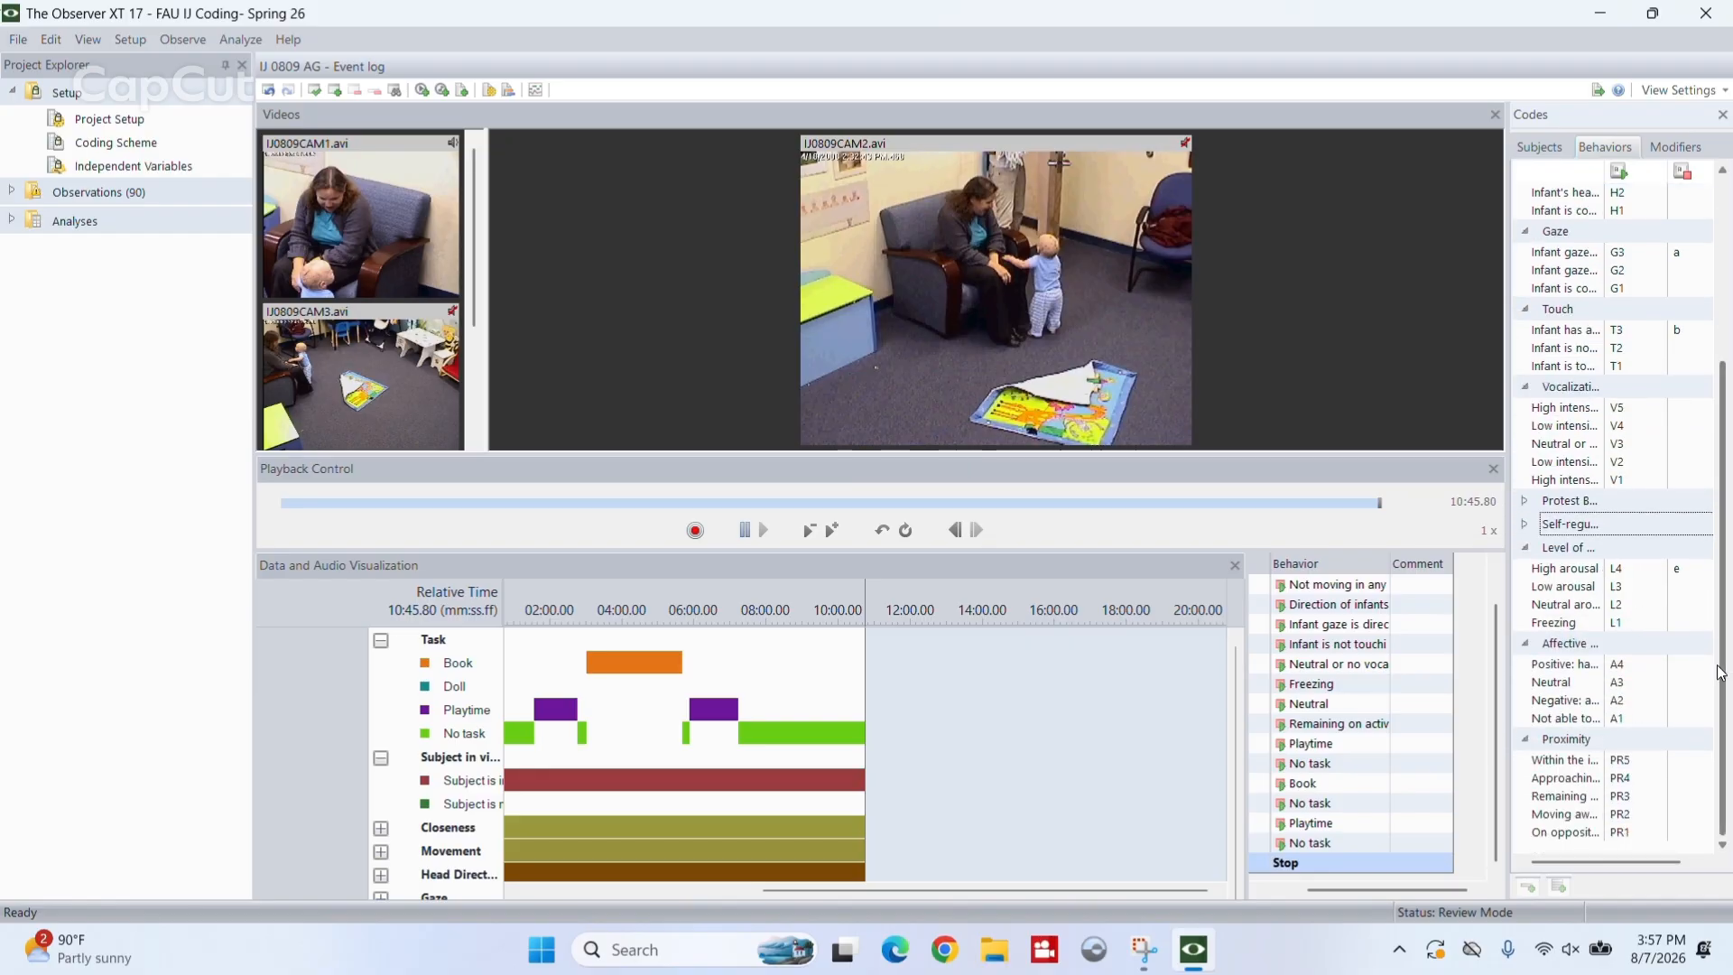
scroll(1724, 672, "up", 5)
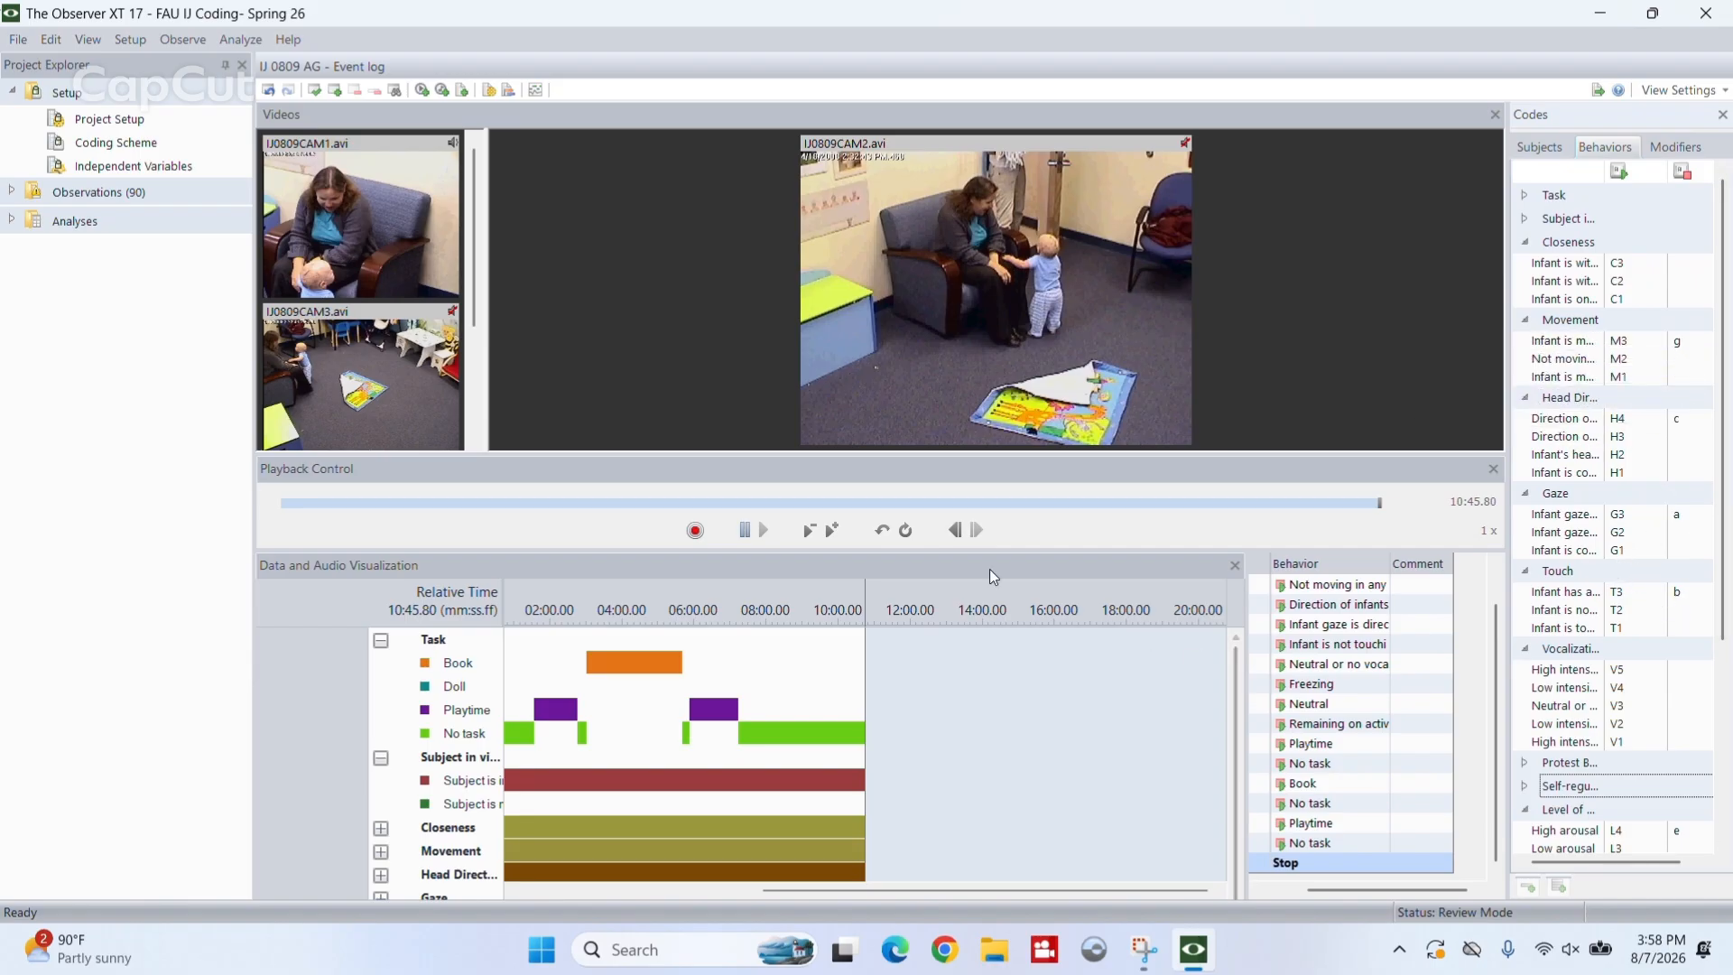
- Jump to the Book event in the event log and play the video briefly from there, pausing at 03:02.22
left_click(746, 40)
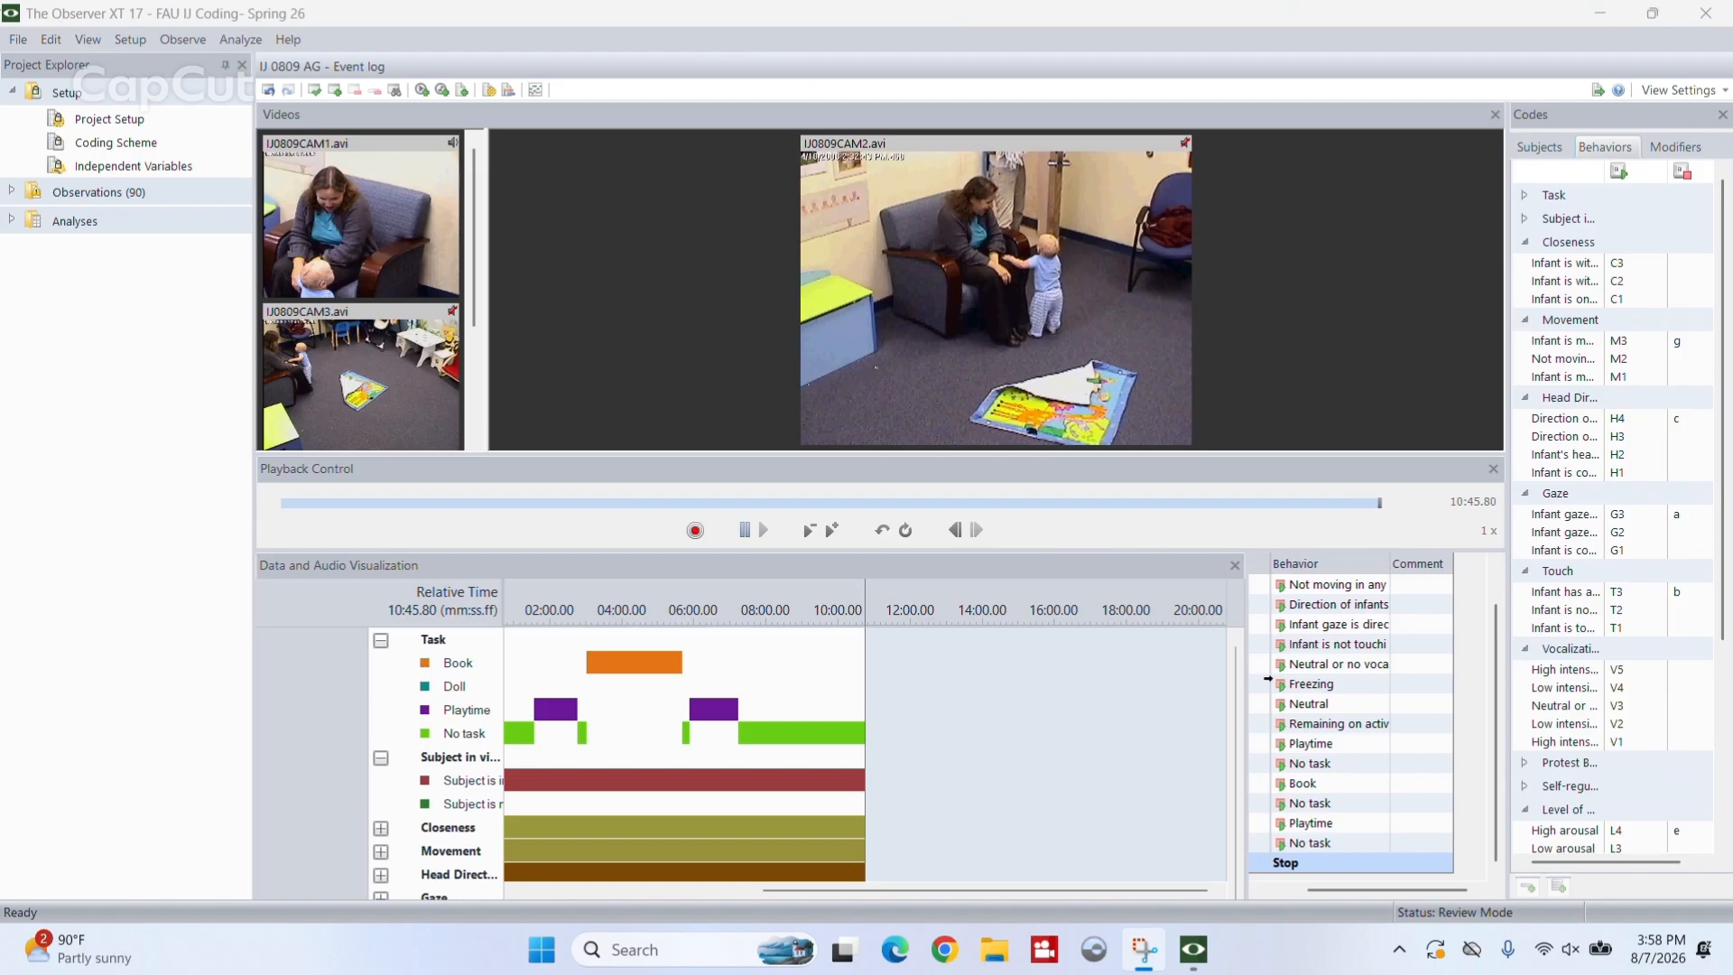
scroll(1268, 679, "up", 2)
left_click(1307, 585)
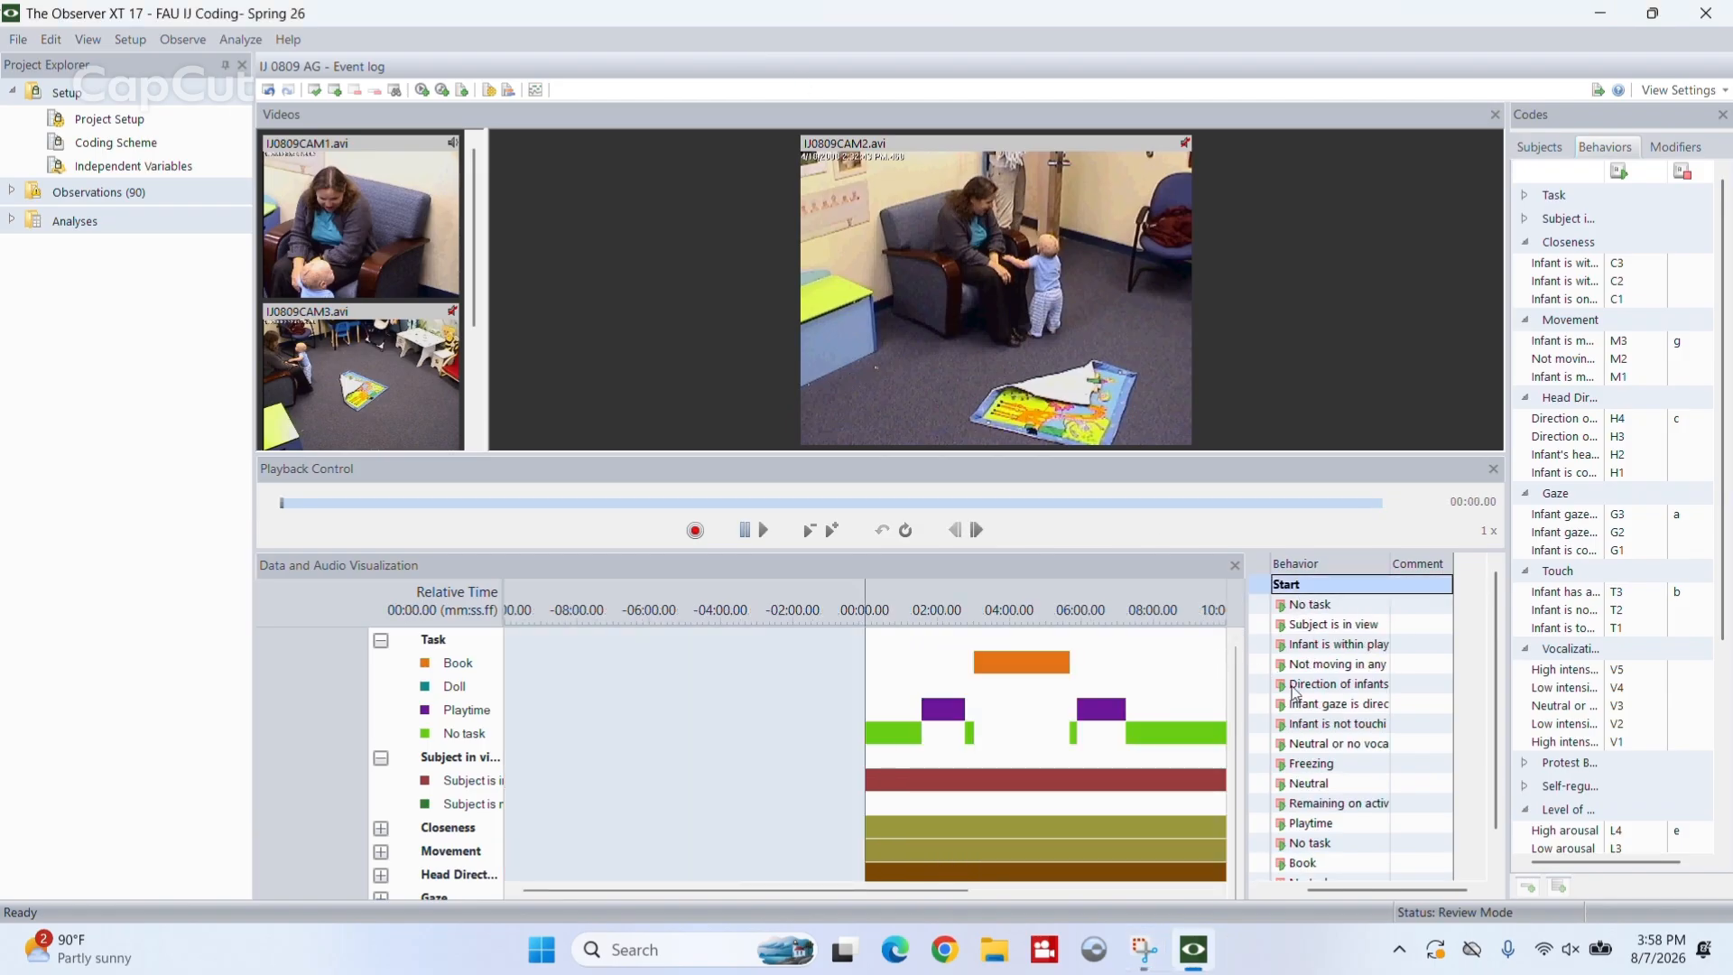
scroll(1374, 740, "down", 3)
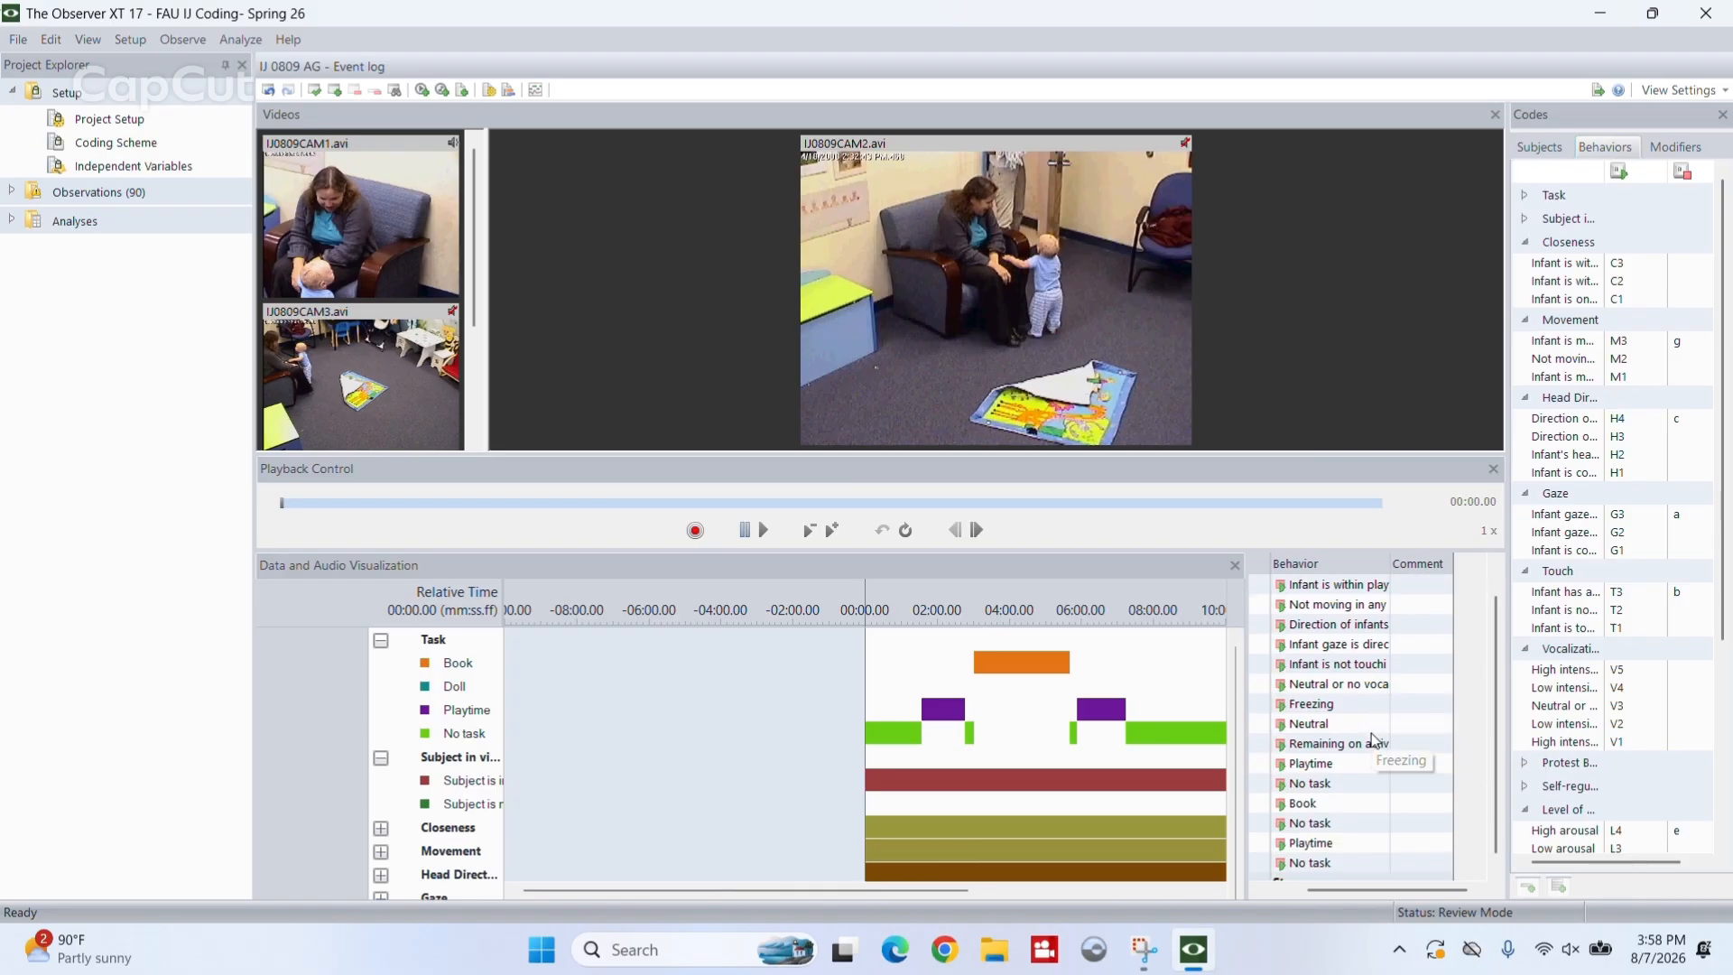
left_click(1321, 804)
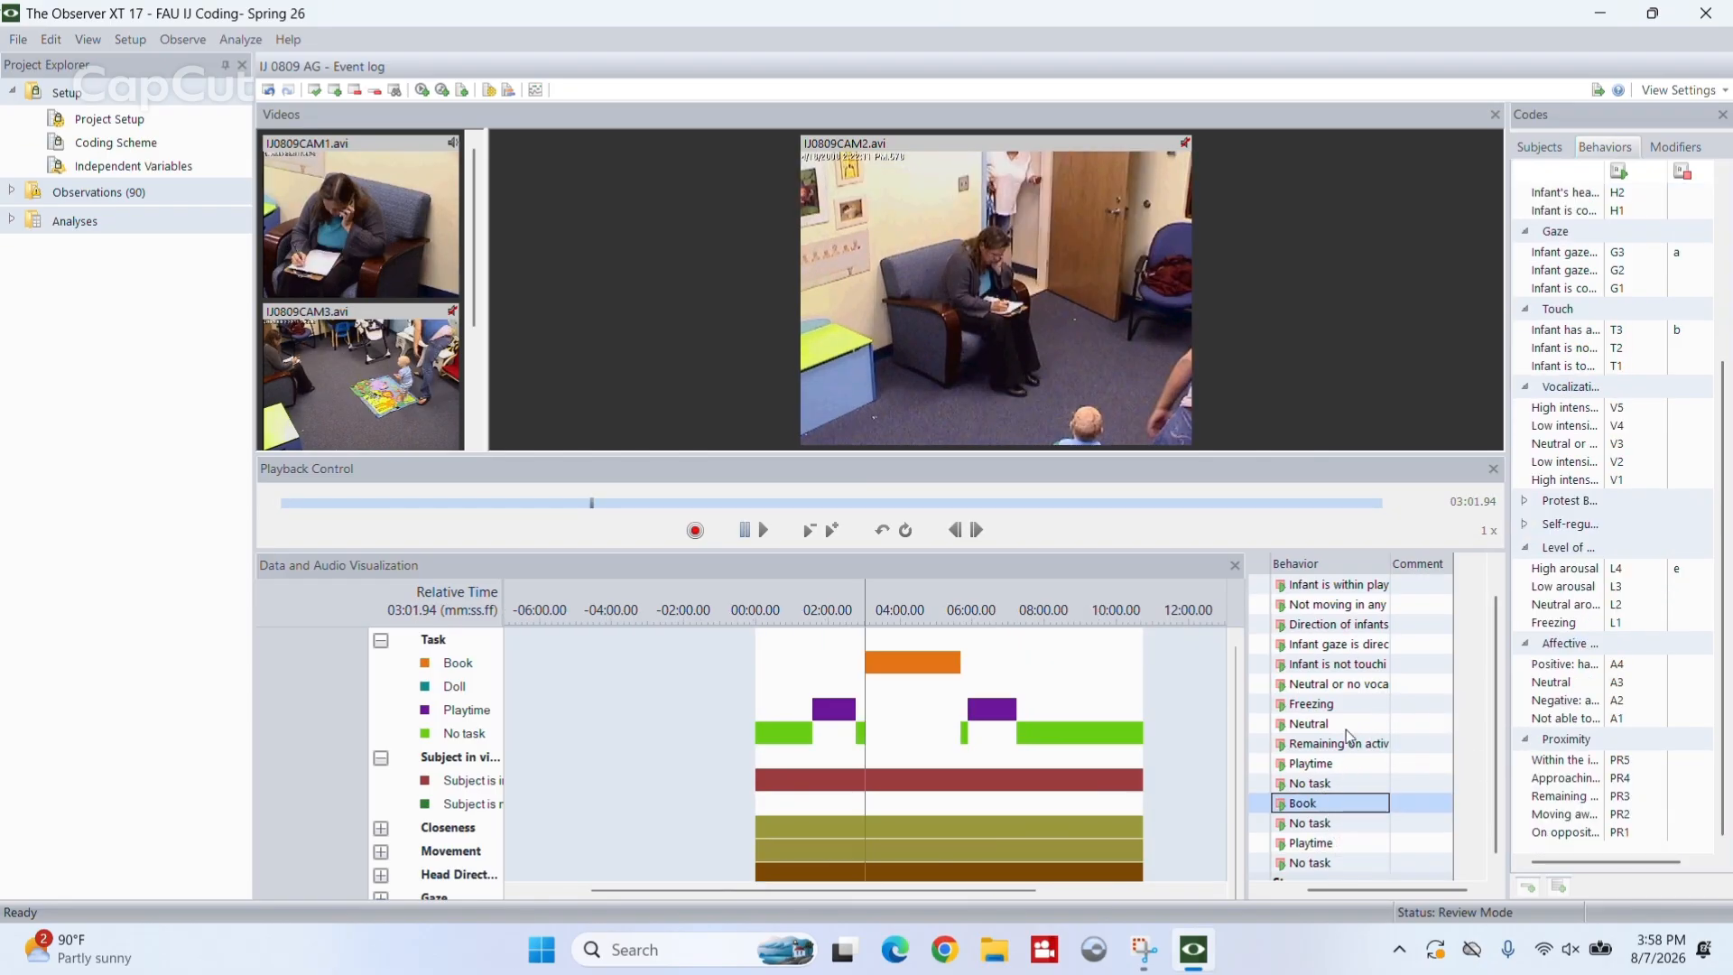
scroll(1316, 742, "down", 1)
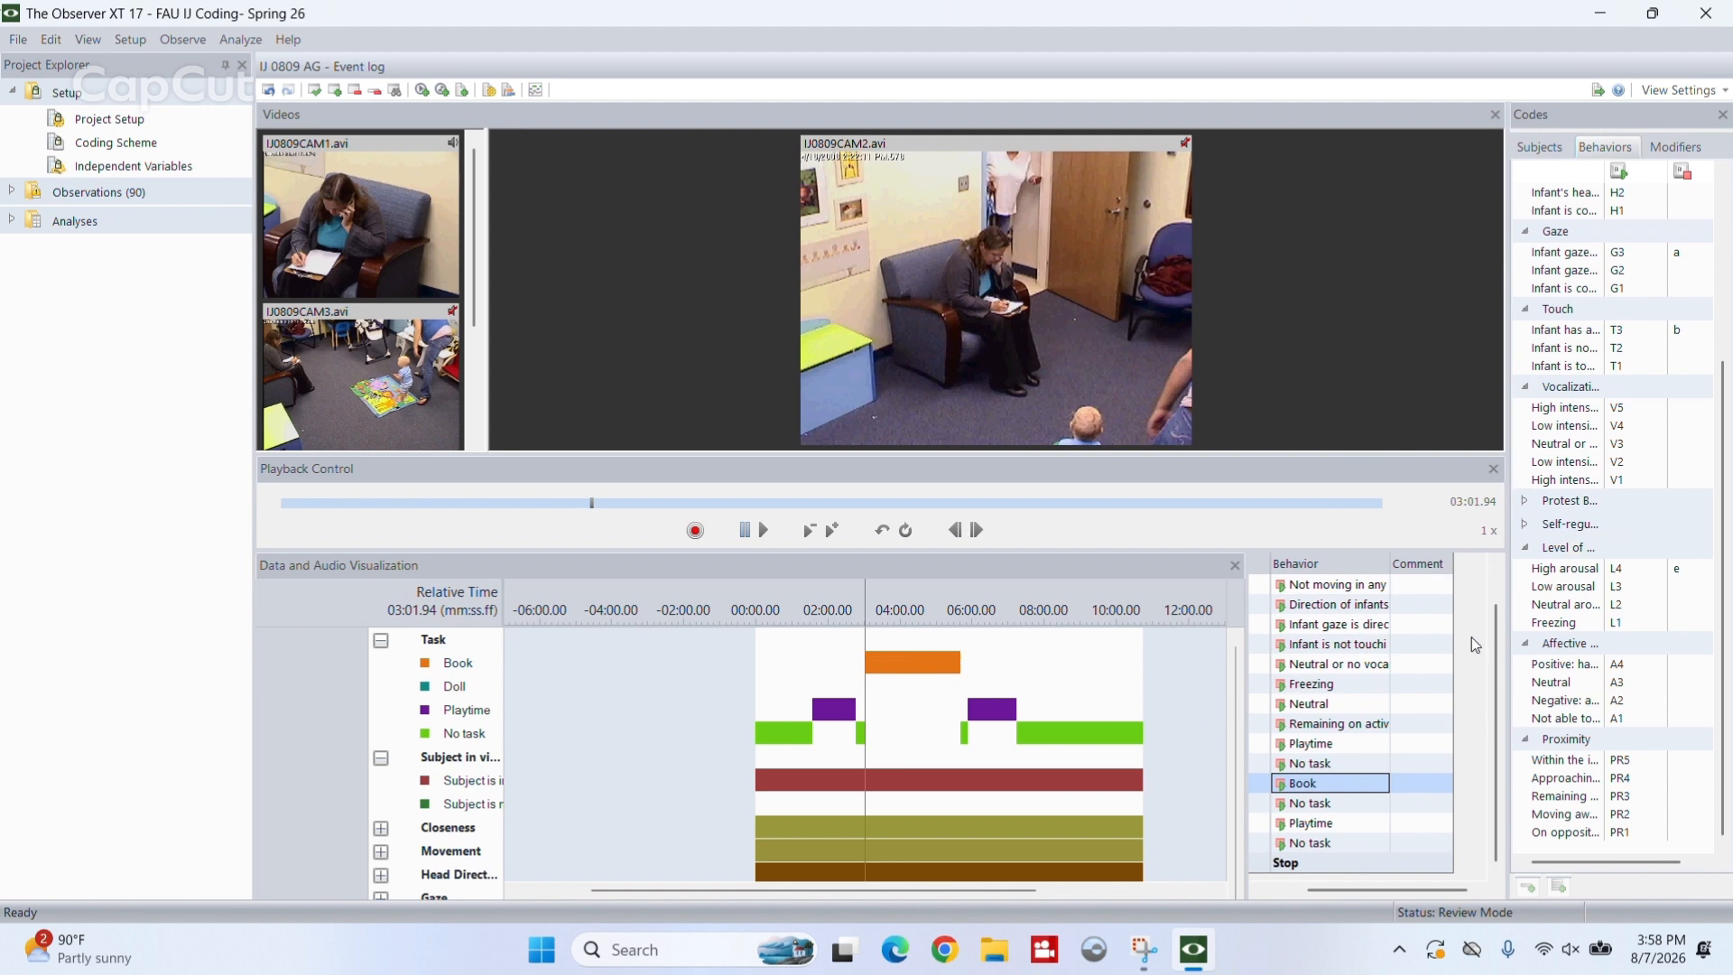
key("space")
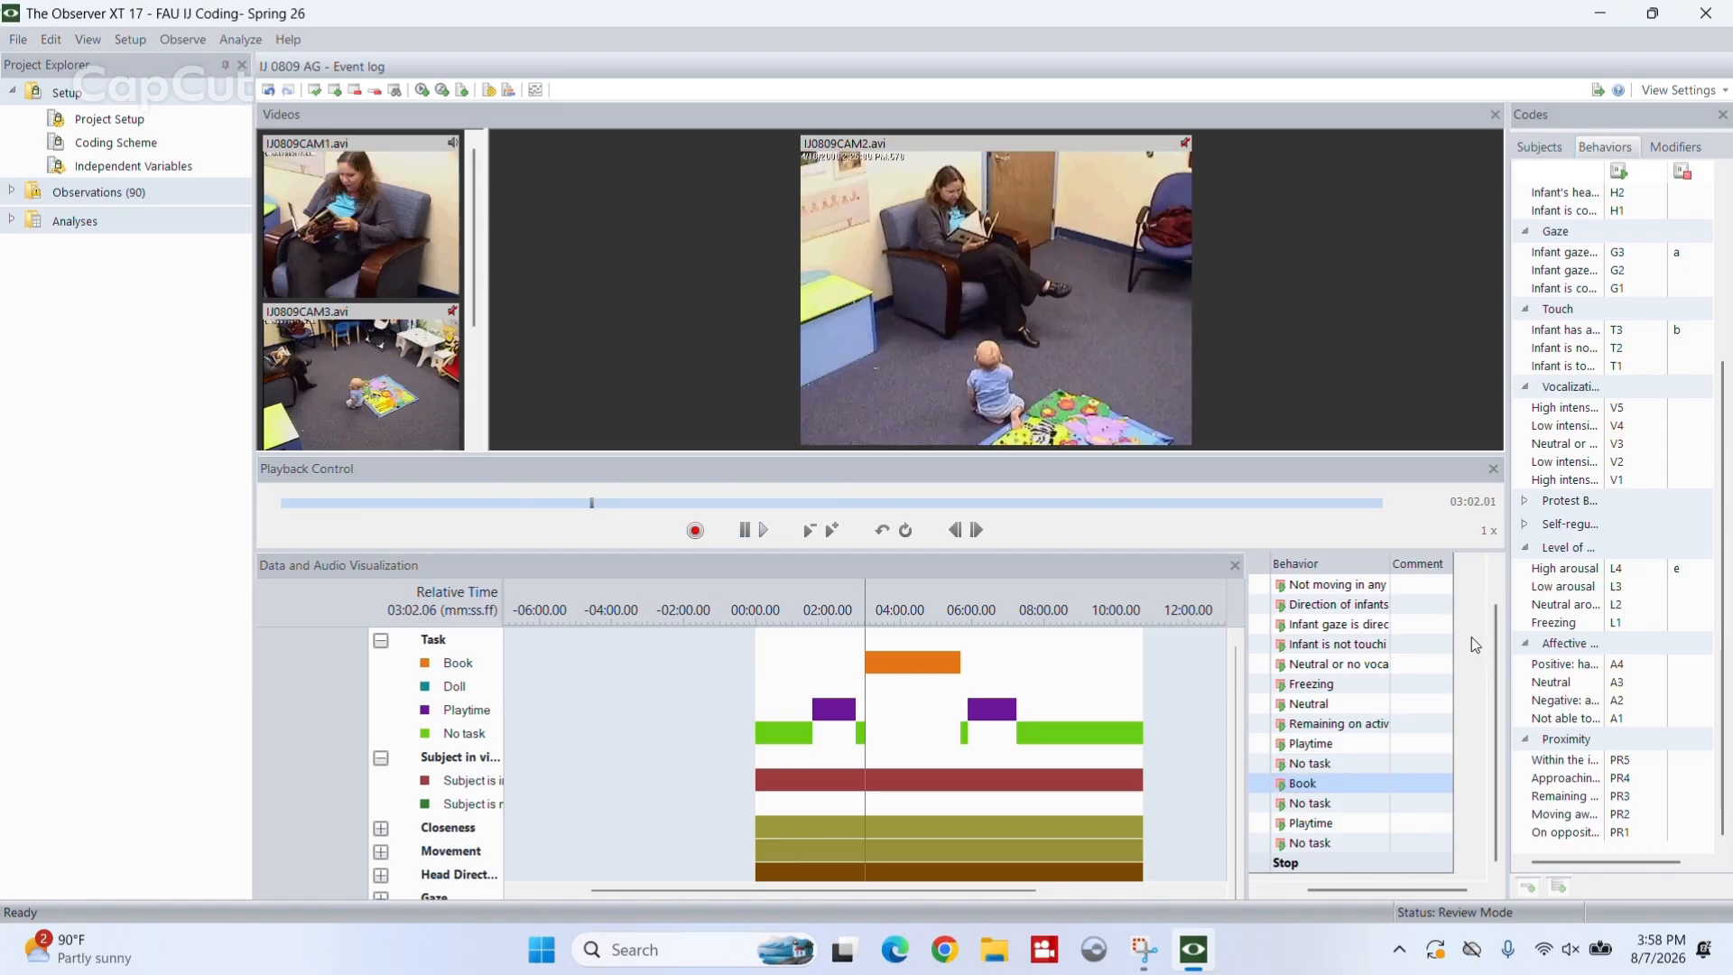
key("space")
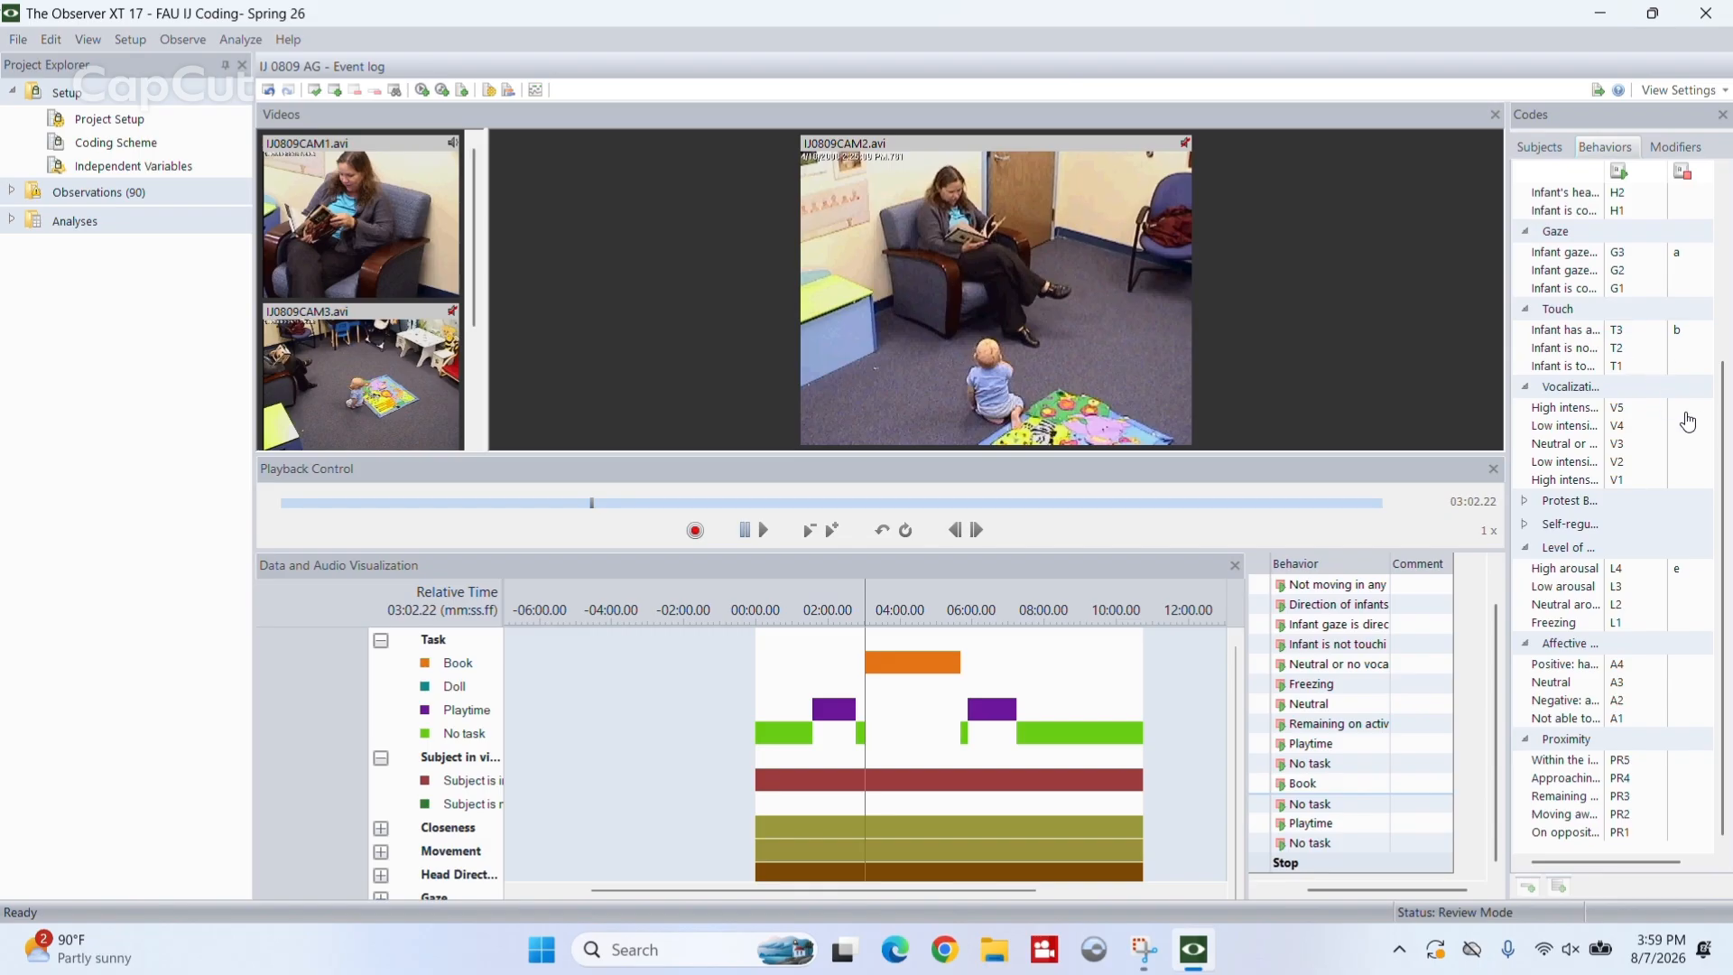
- Expand the Closeness group in the data visualization to show its individual behavior rows
left_click_drag(1726, 424, 1717, 244)
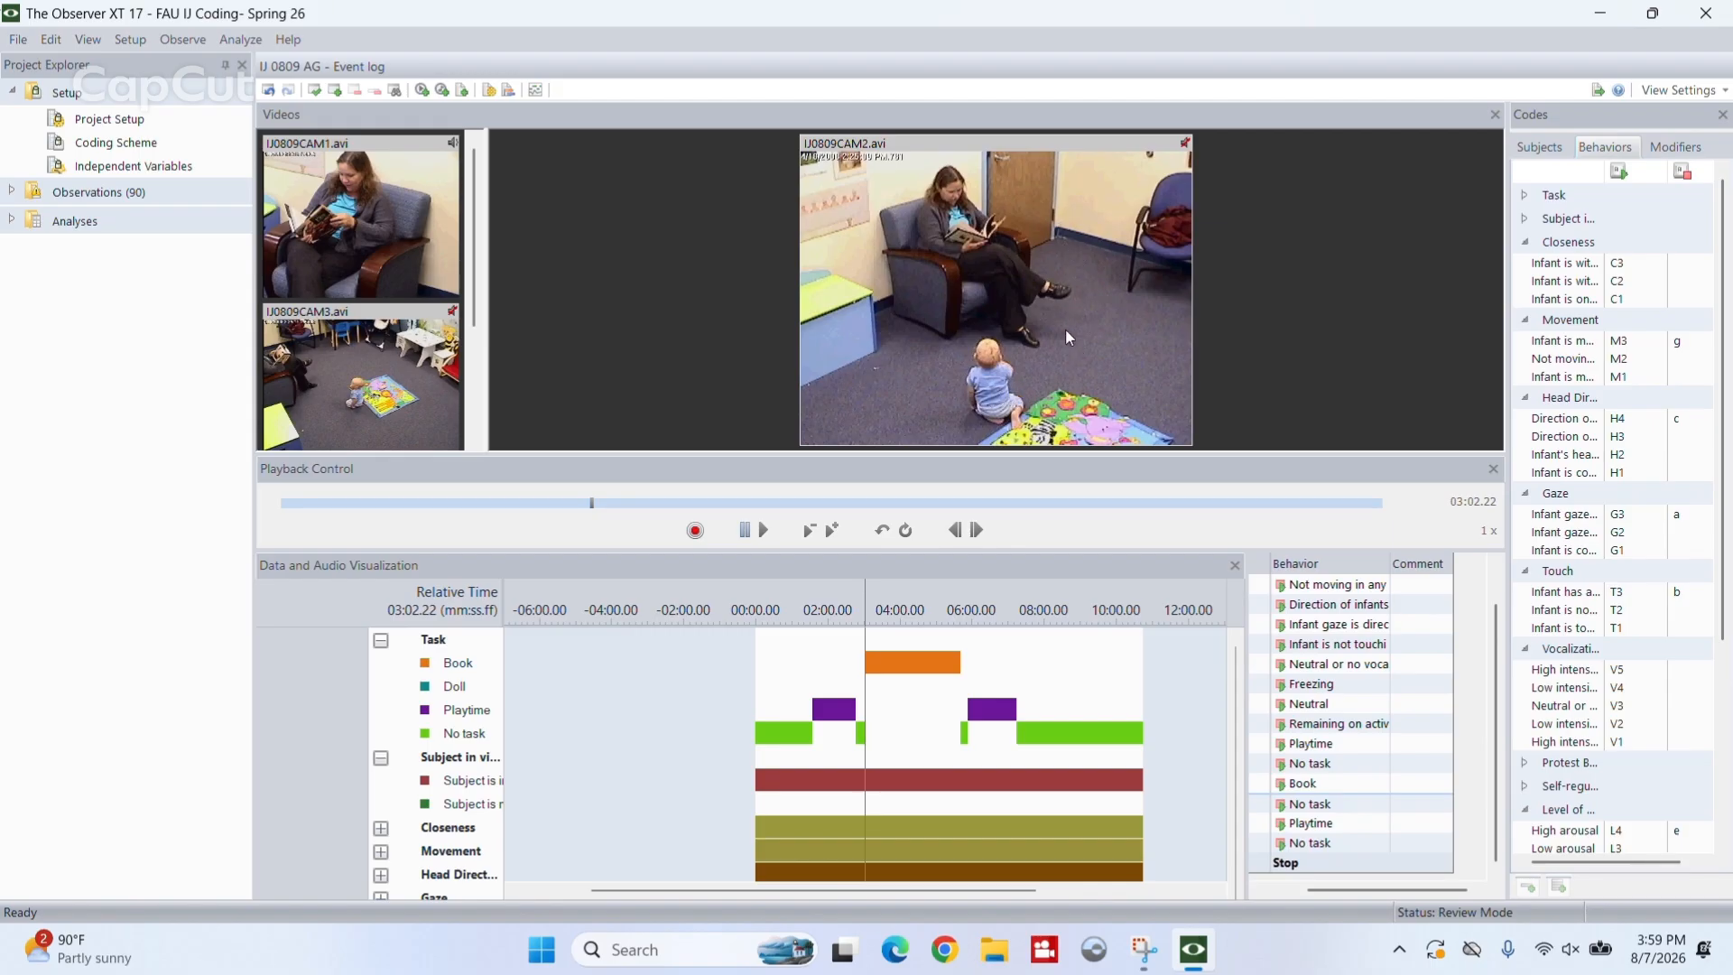
left_click(380, 830)
left_click_drag(1239, 733, 1240, 768)
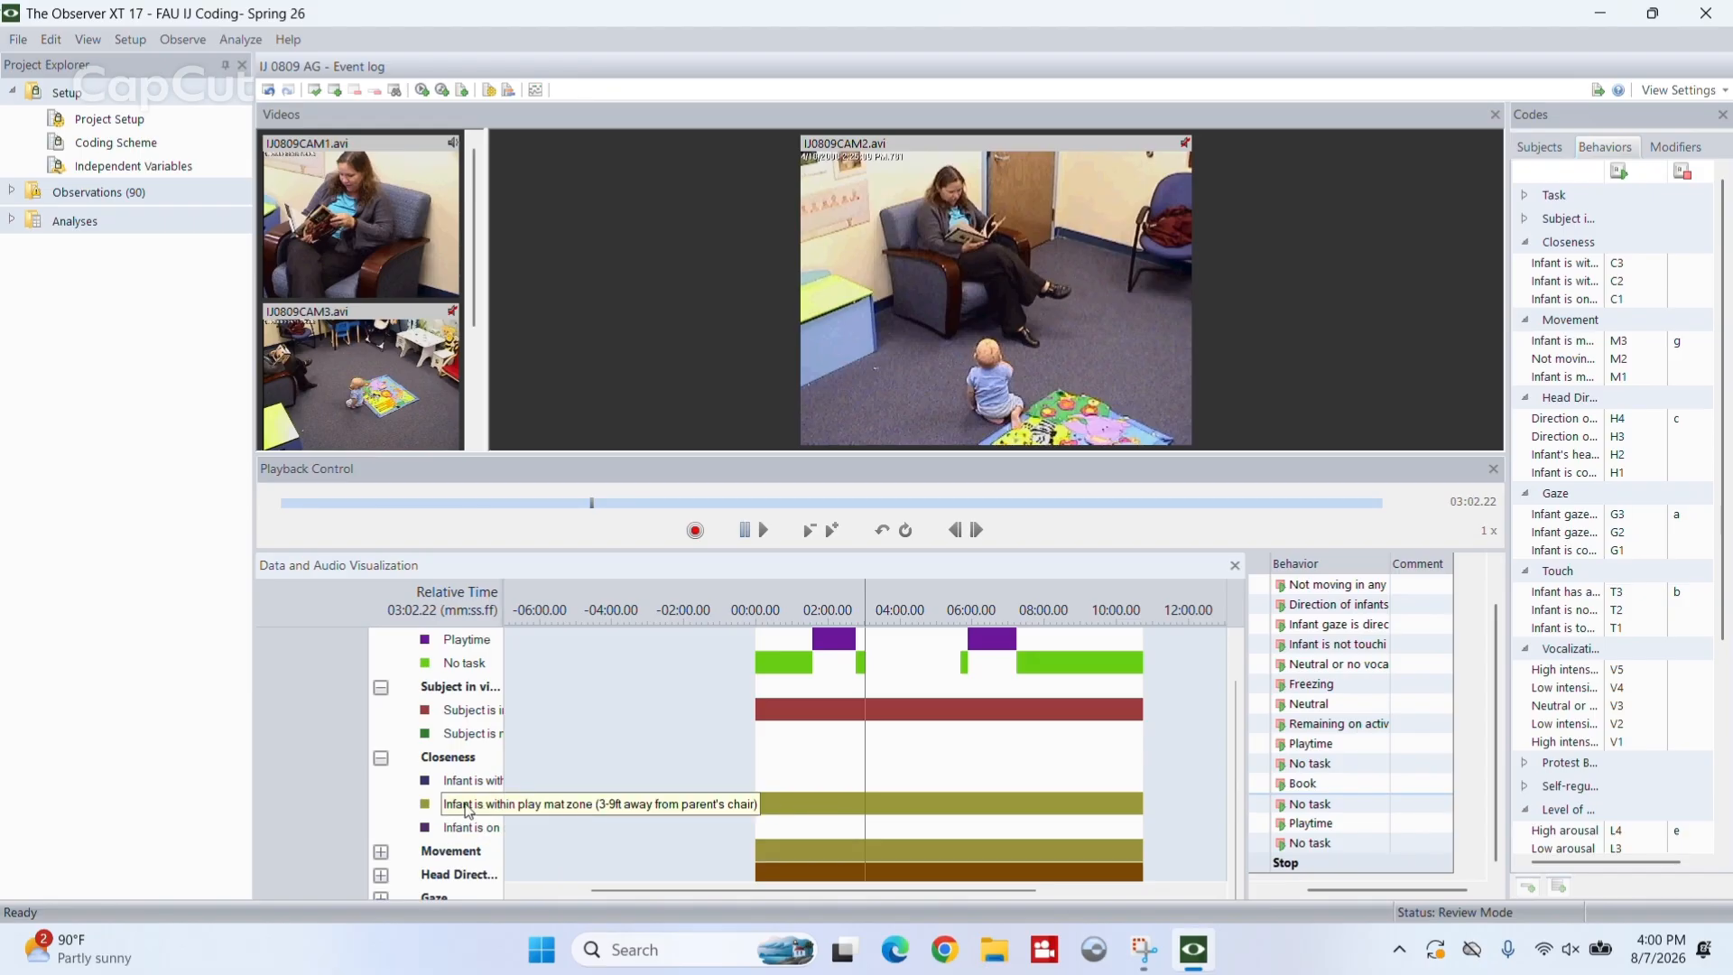
- Play the video to 03:10.73 and log closeness code C3 at that moment
key("space")
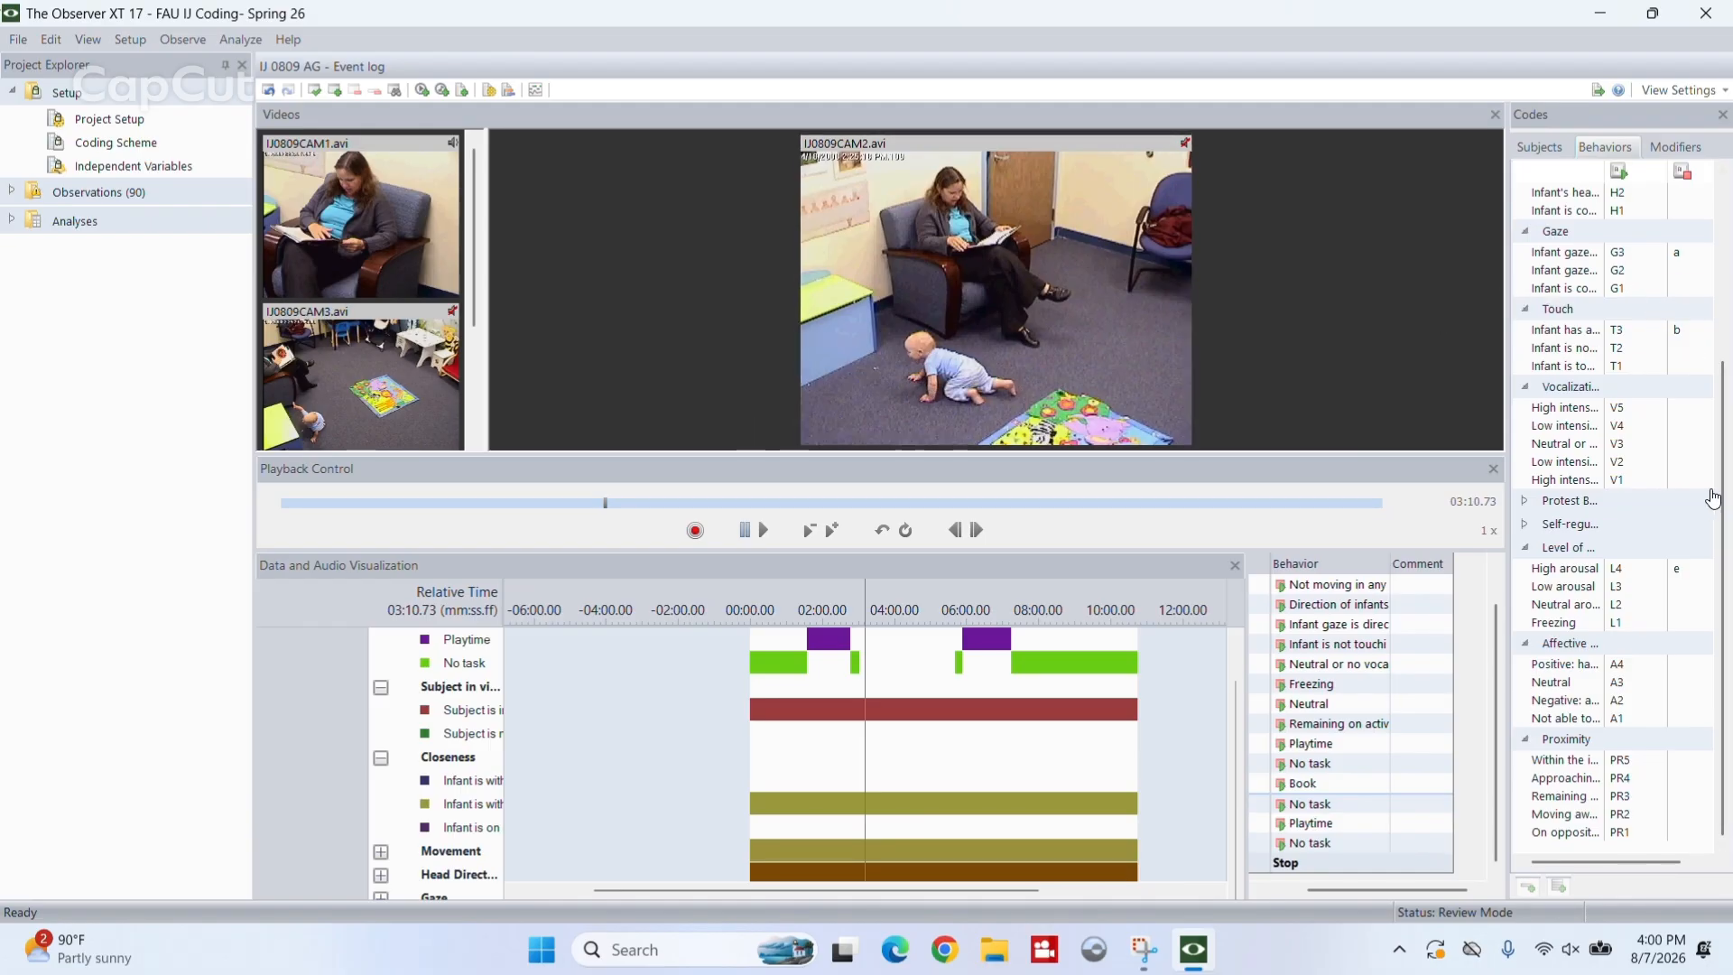
scroll(1725, 485, "up", 1)
scroll(1725, 485, "up", 4)
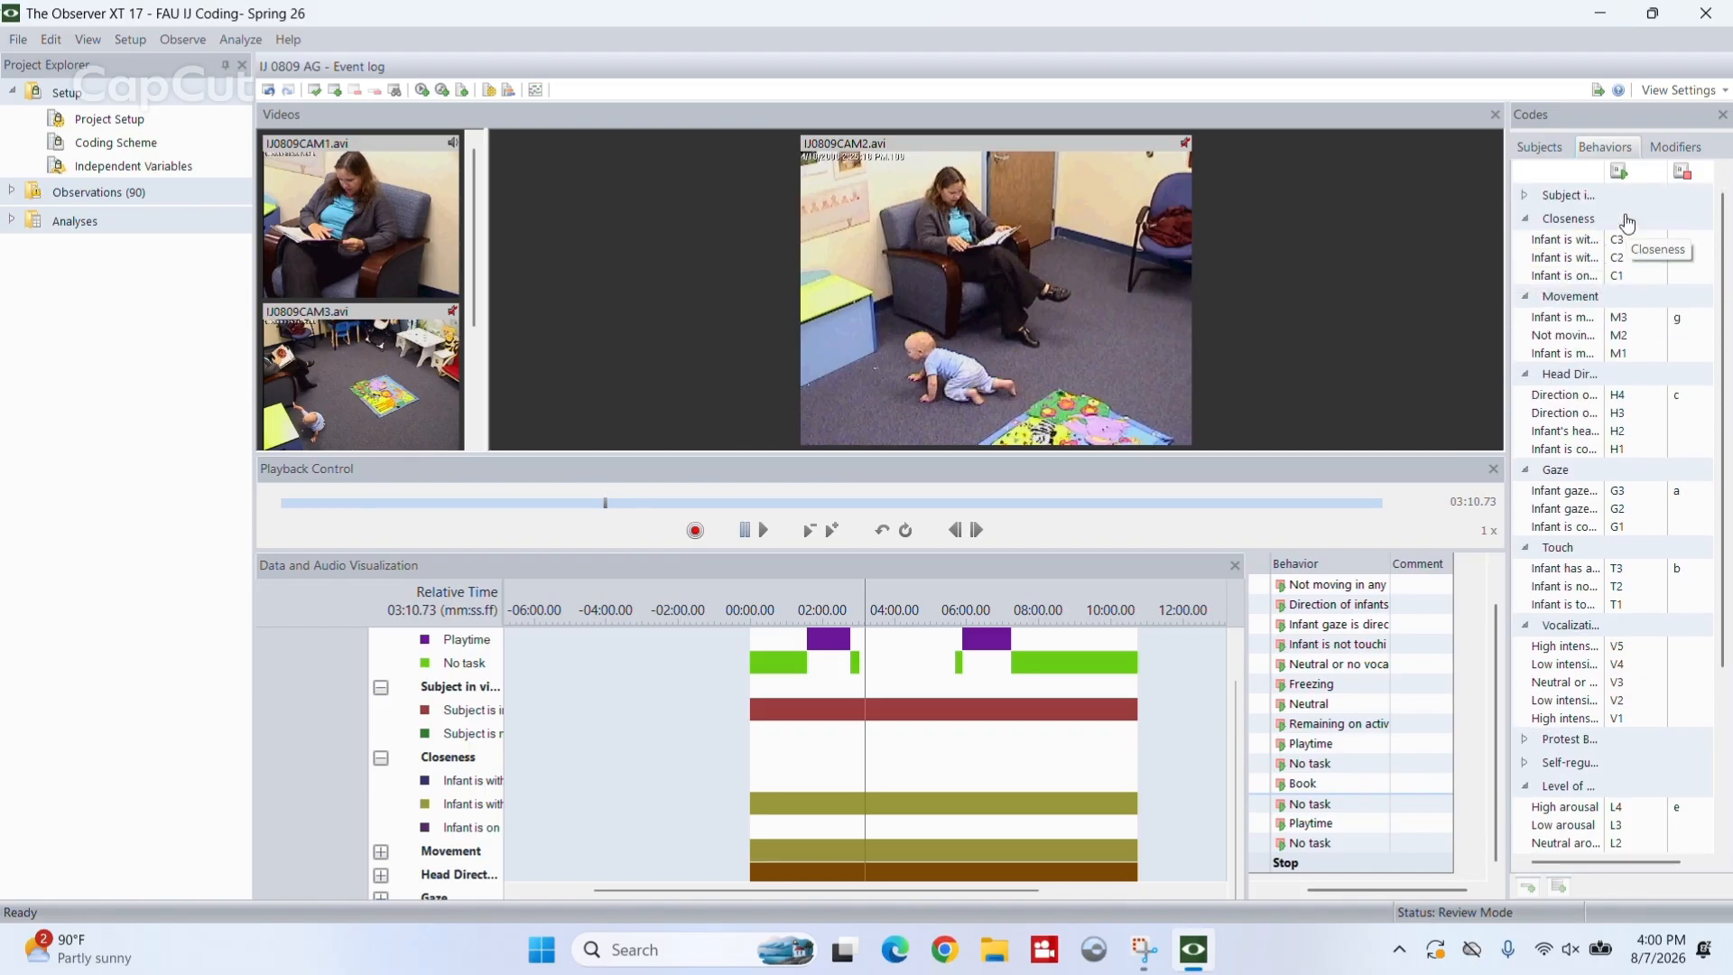
type("c3")
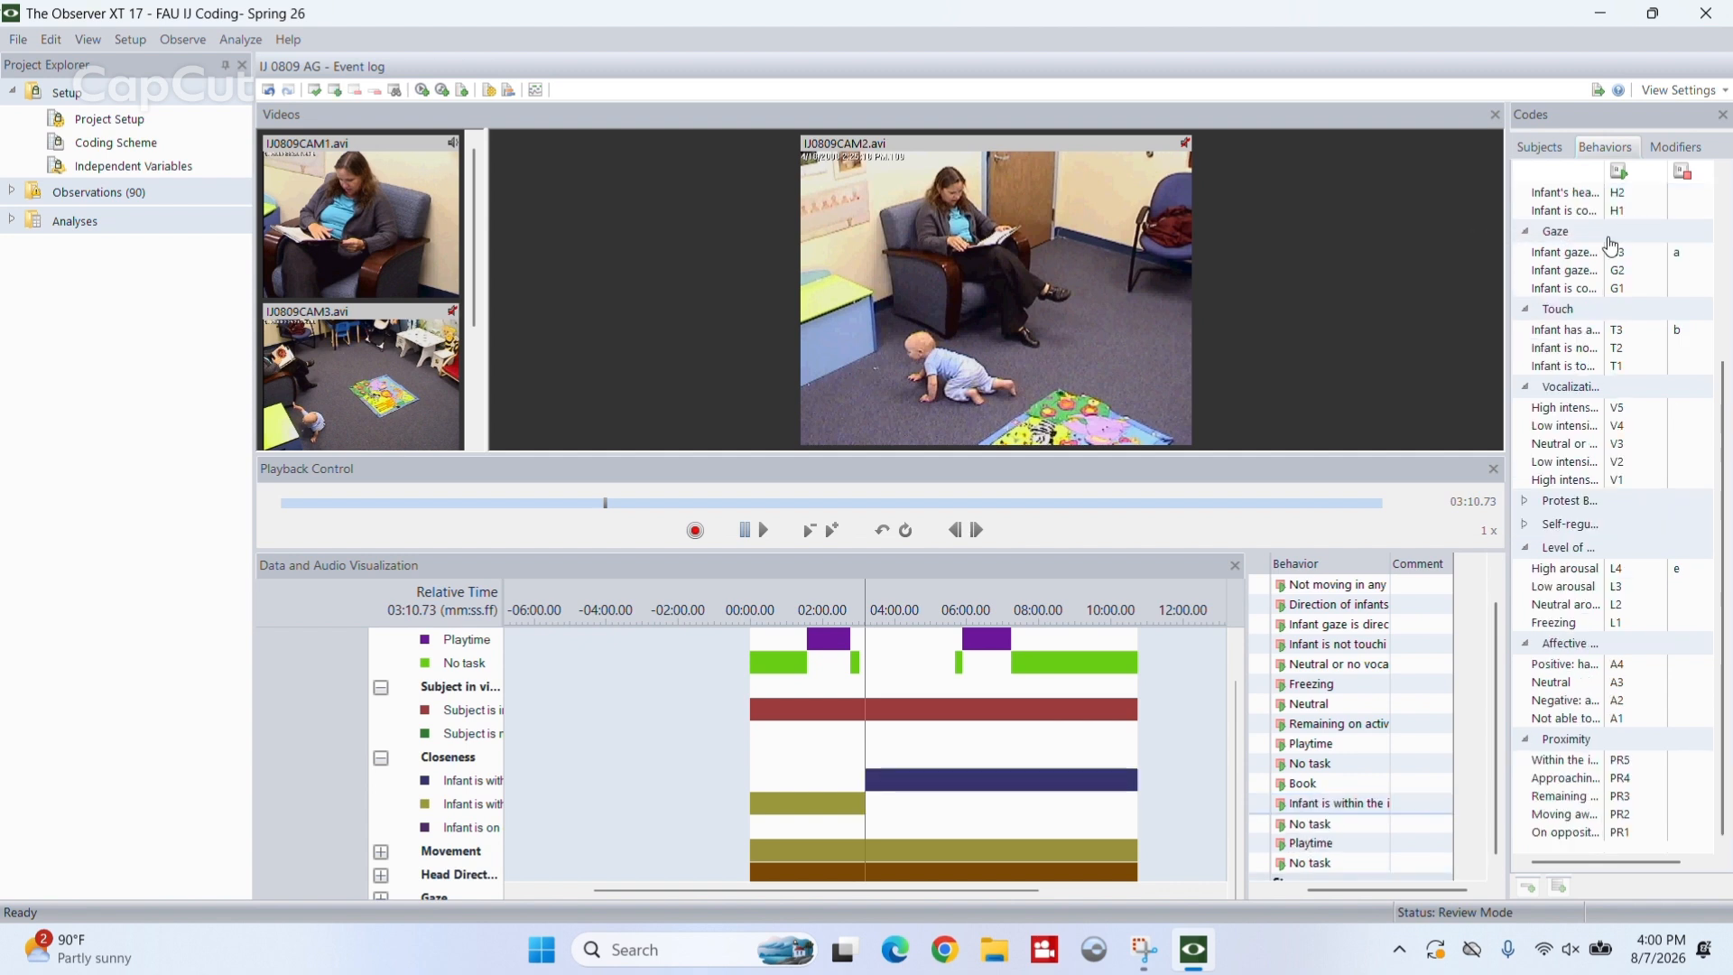
- Continue the video to 04:10.14 and log closeness code C2 for the infant being within the play mat zone
mouse_move(984, 783)
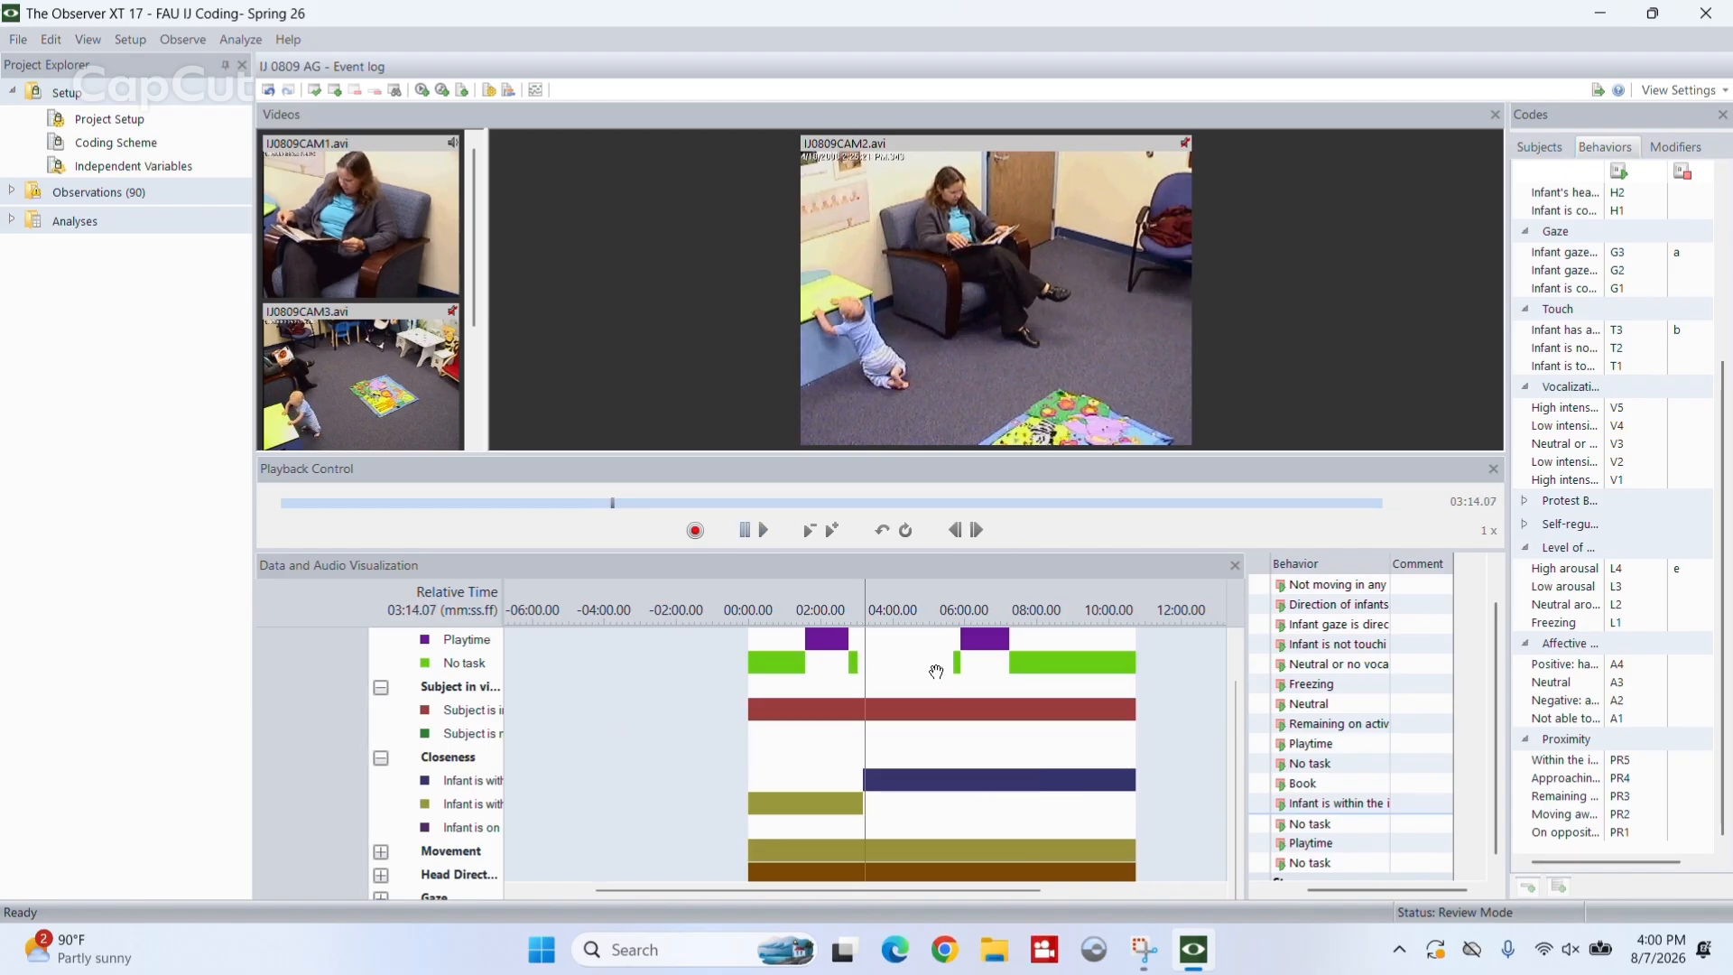
left_click(736, 48)
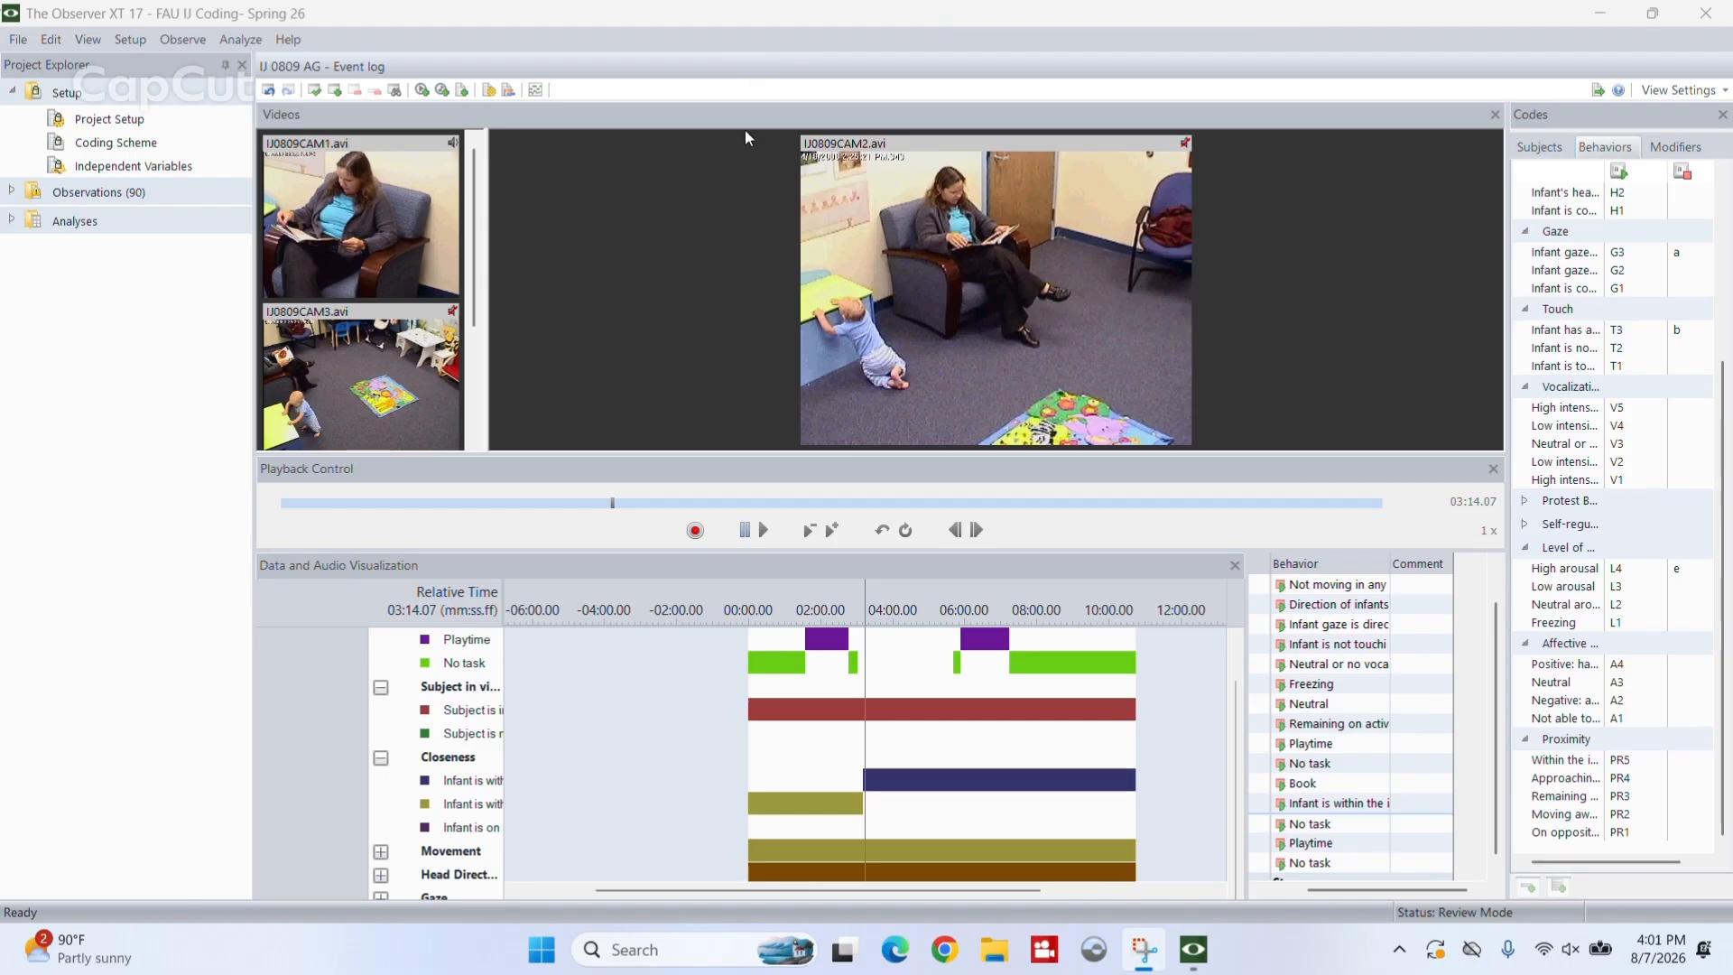
left_click(765, 527)
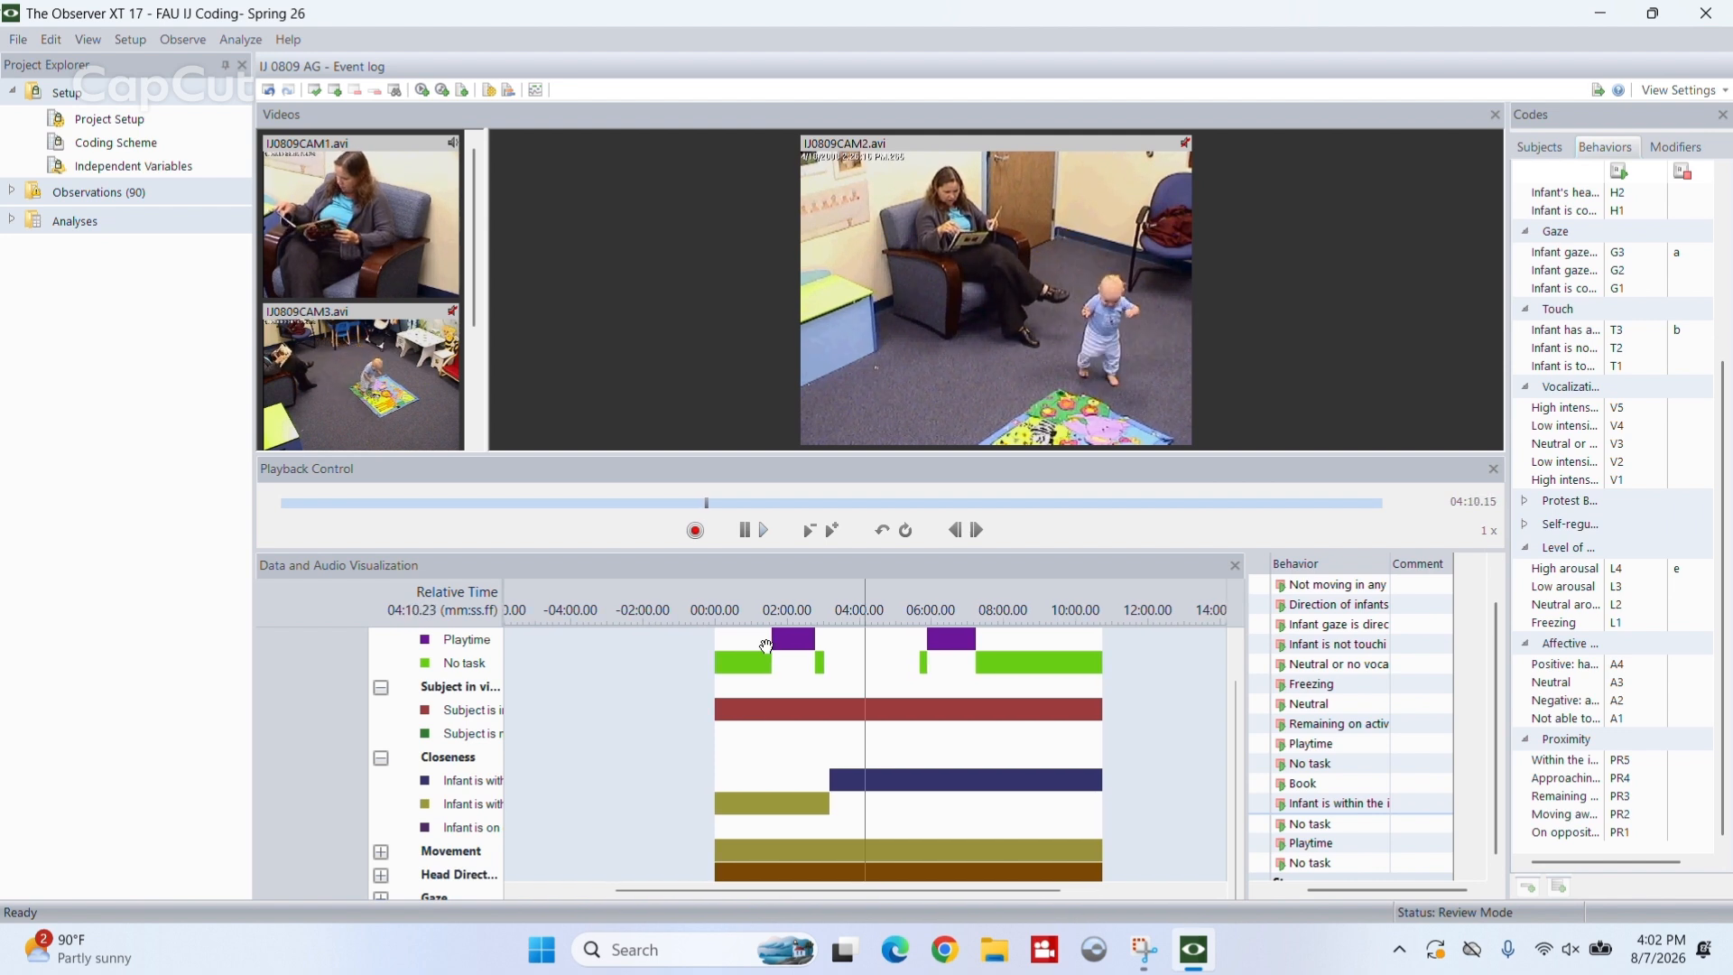
key("c")
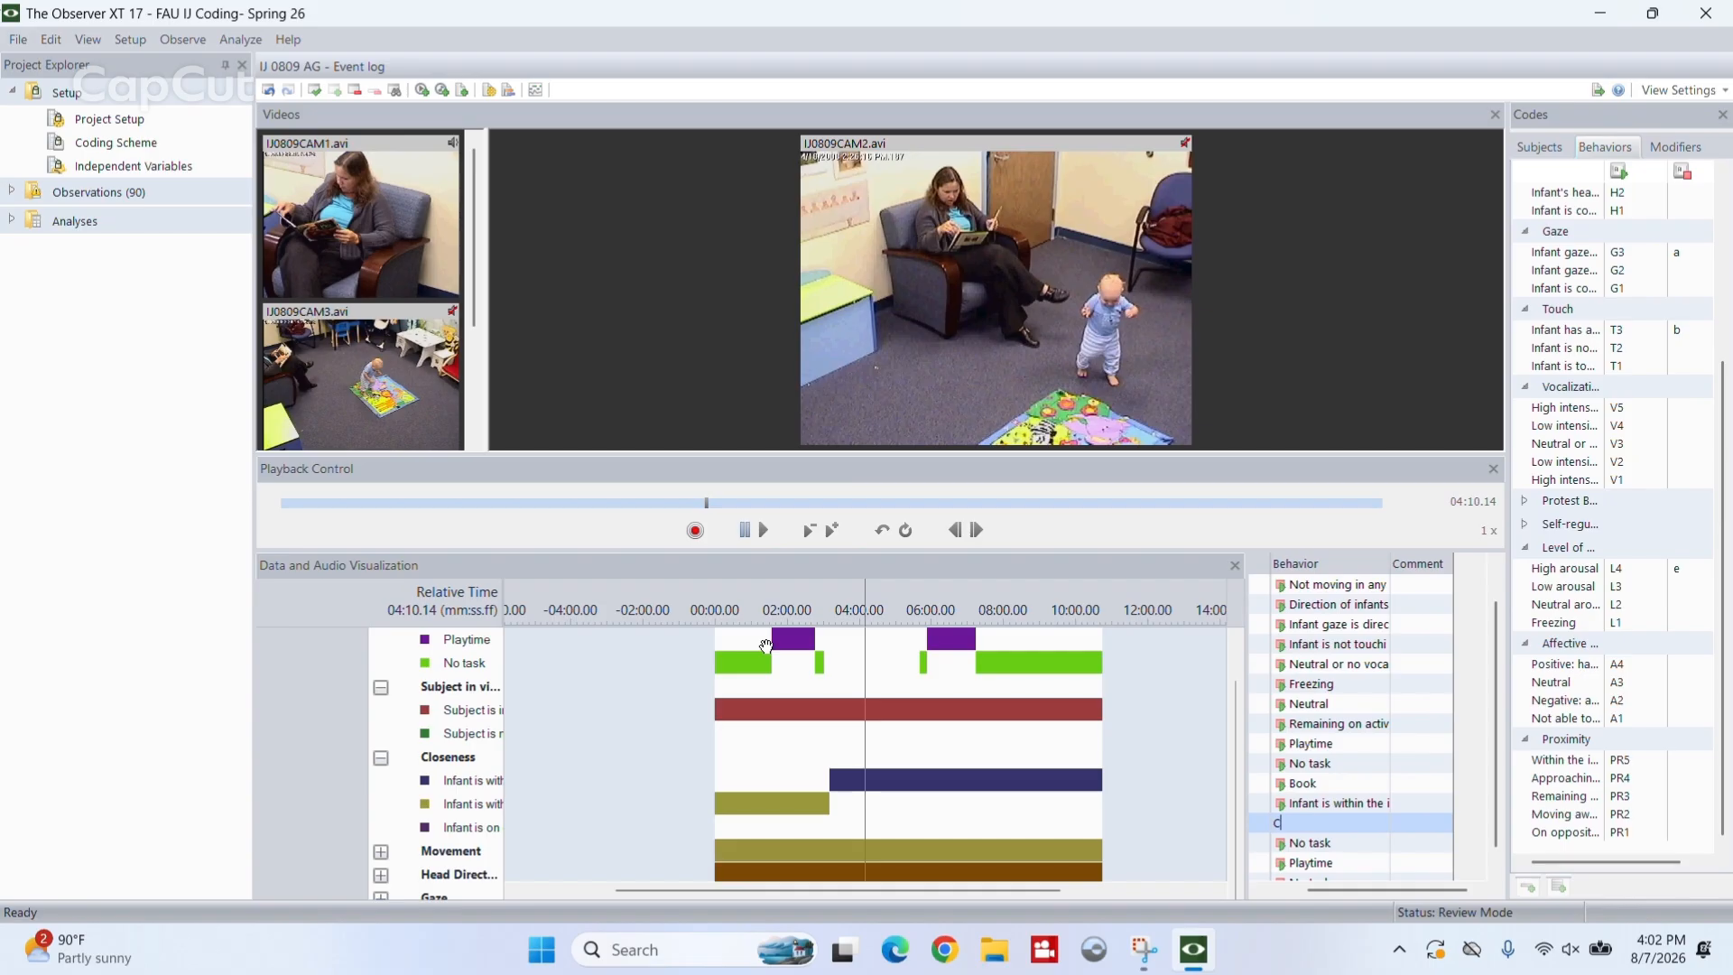
key("Return")
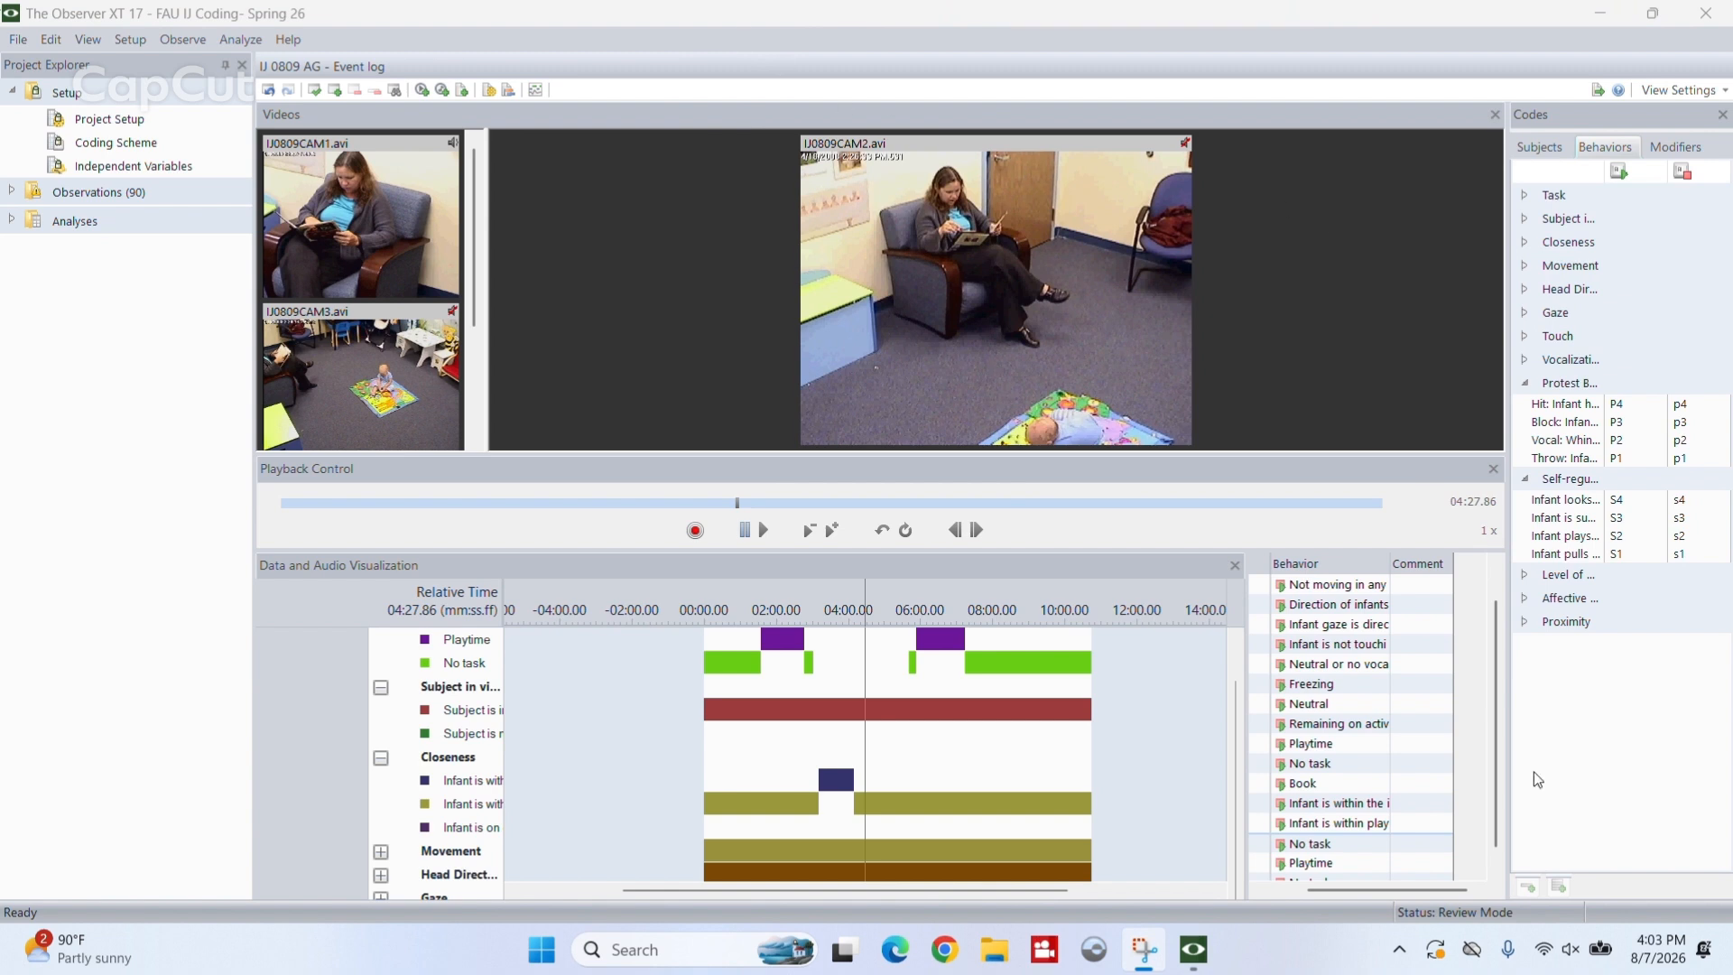
- Return playback to the Book event and bring the Protest Behavior rows into view in the data visualization
left_click_drag(1500, 728, 1498, 673)
left_click(1298, 865)
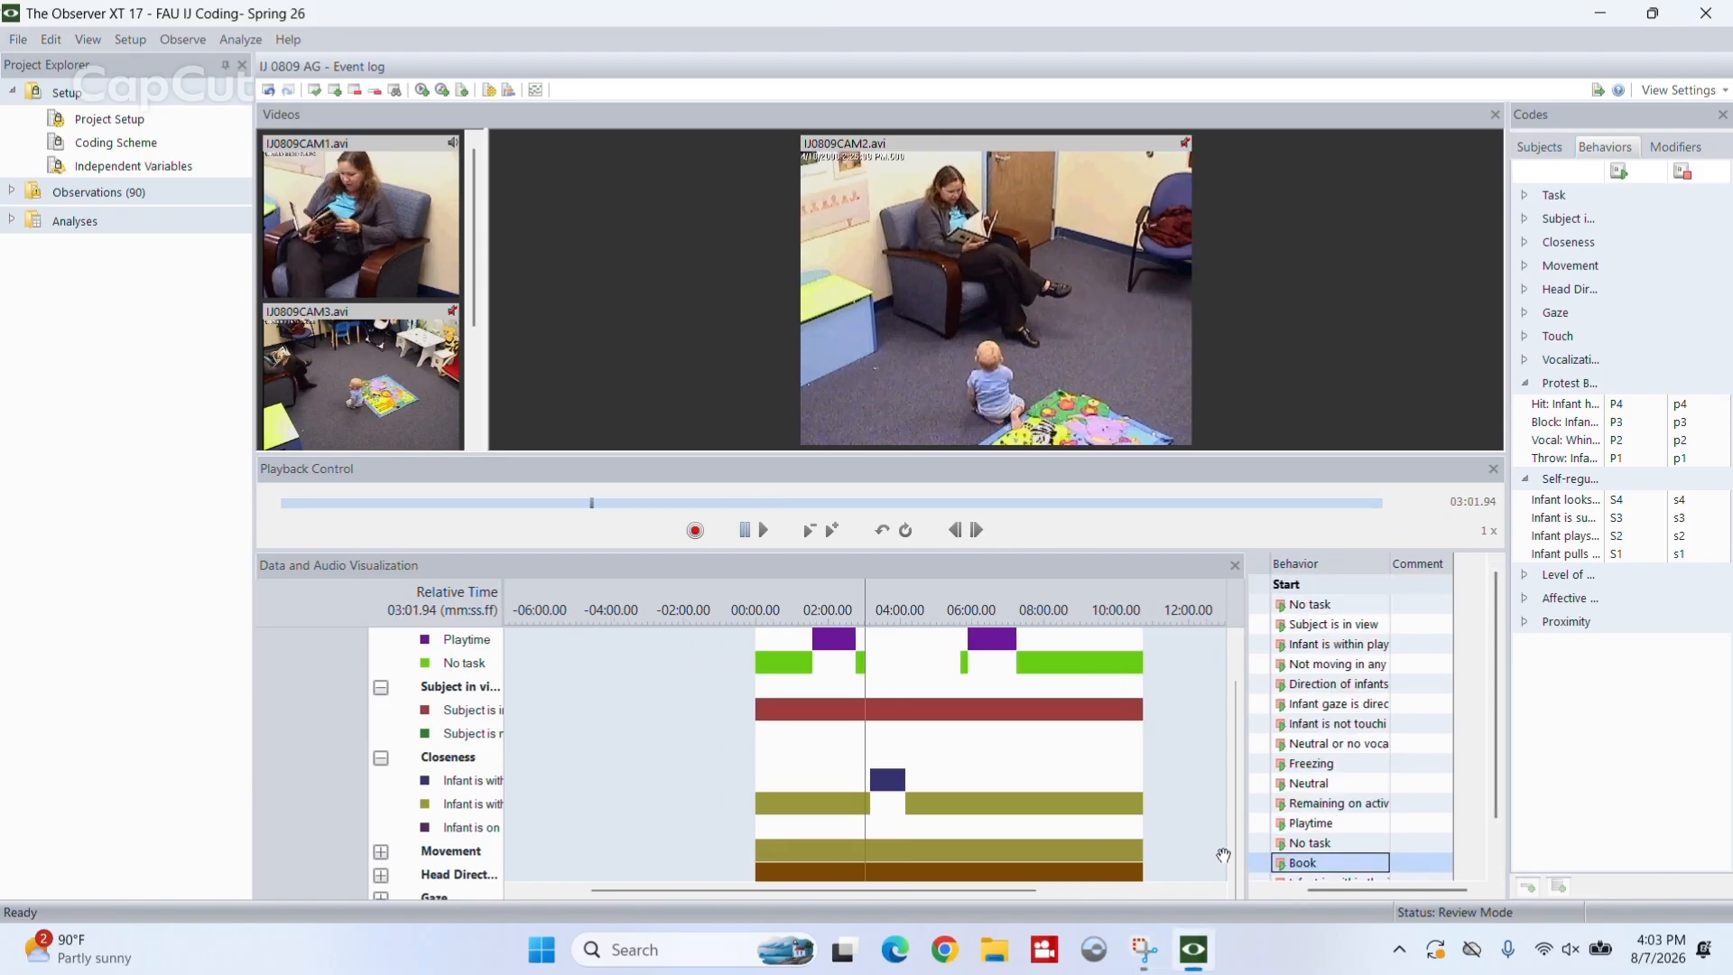
left_click(381, 851)
left_click_drag(1236, 761, 1234, 898)
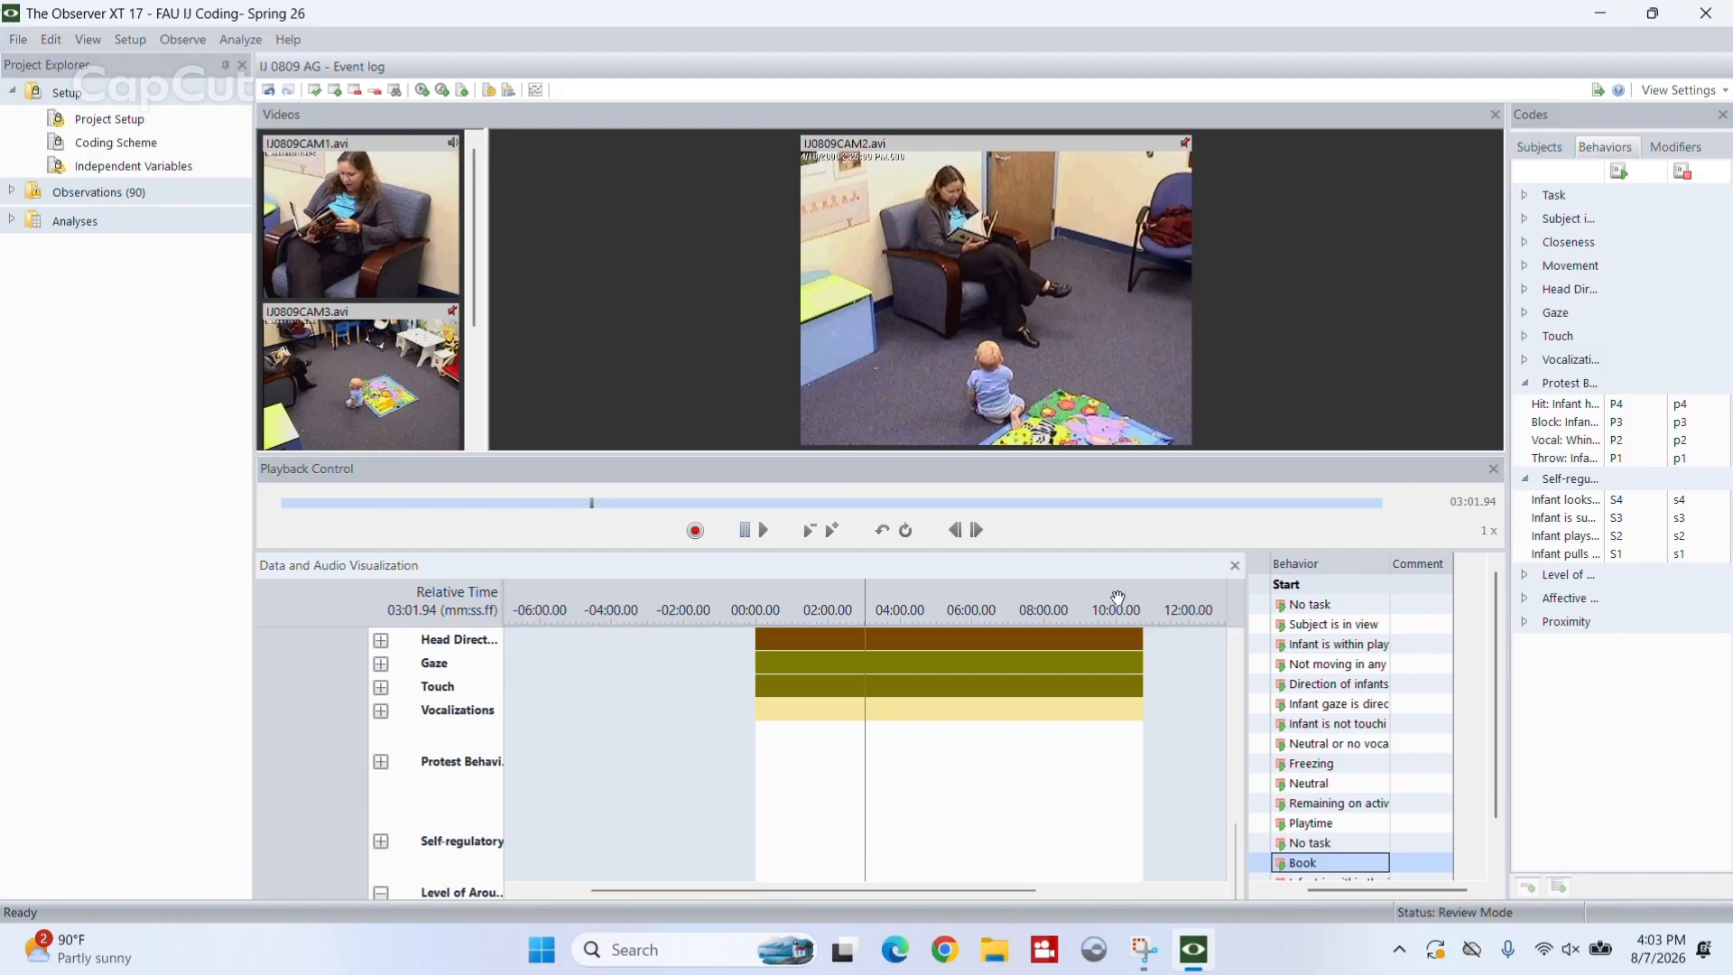
- Unmute the computer's sound while the observation video is playing
mouse_move(951, 657)
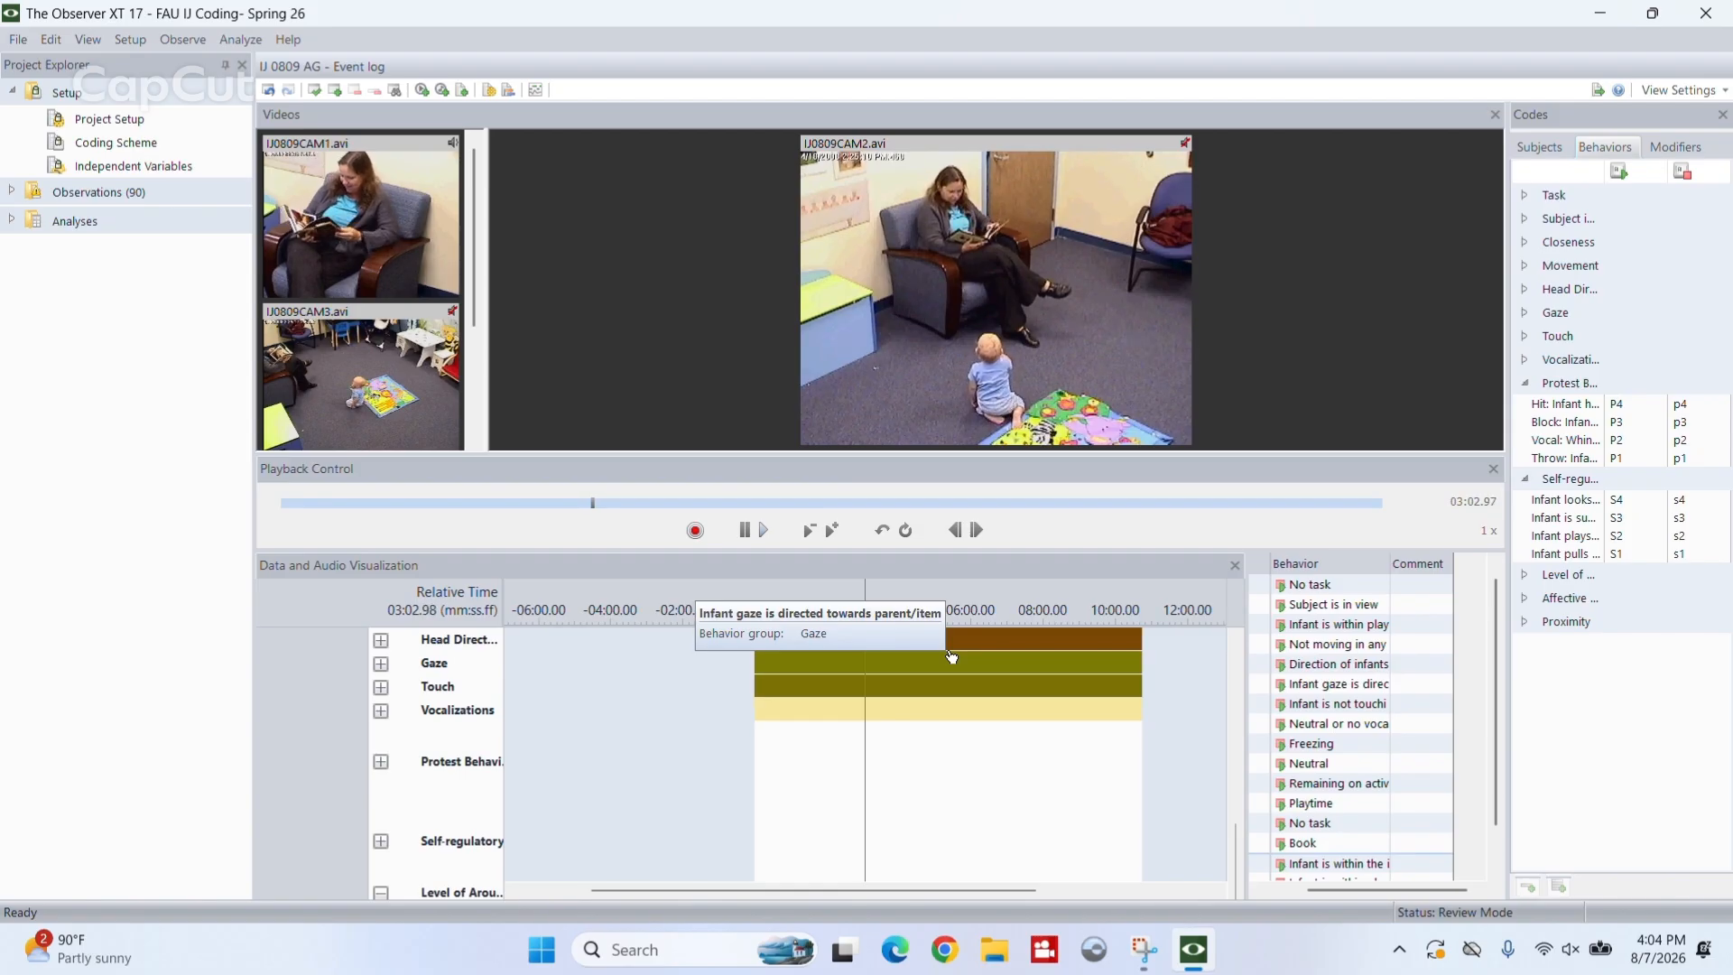
left_click(1568, 960)
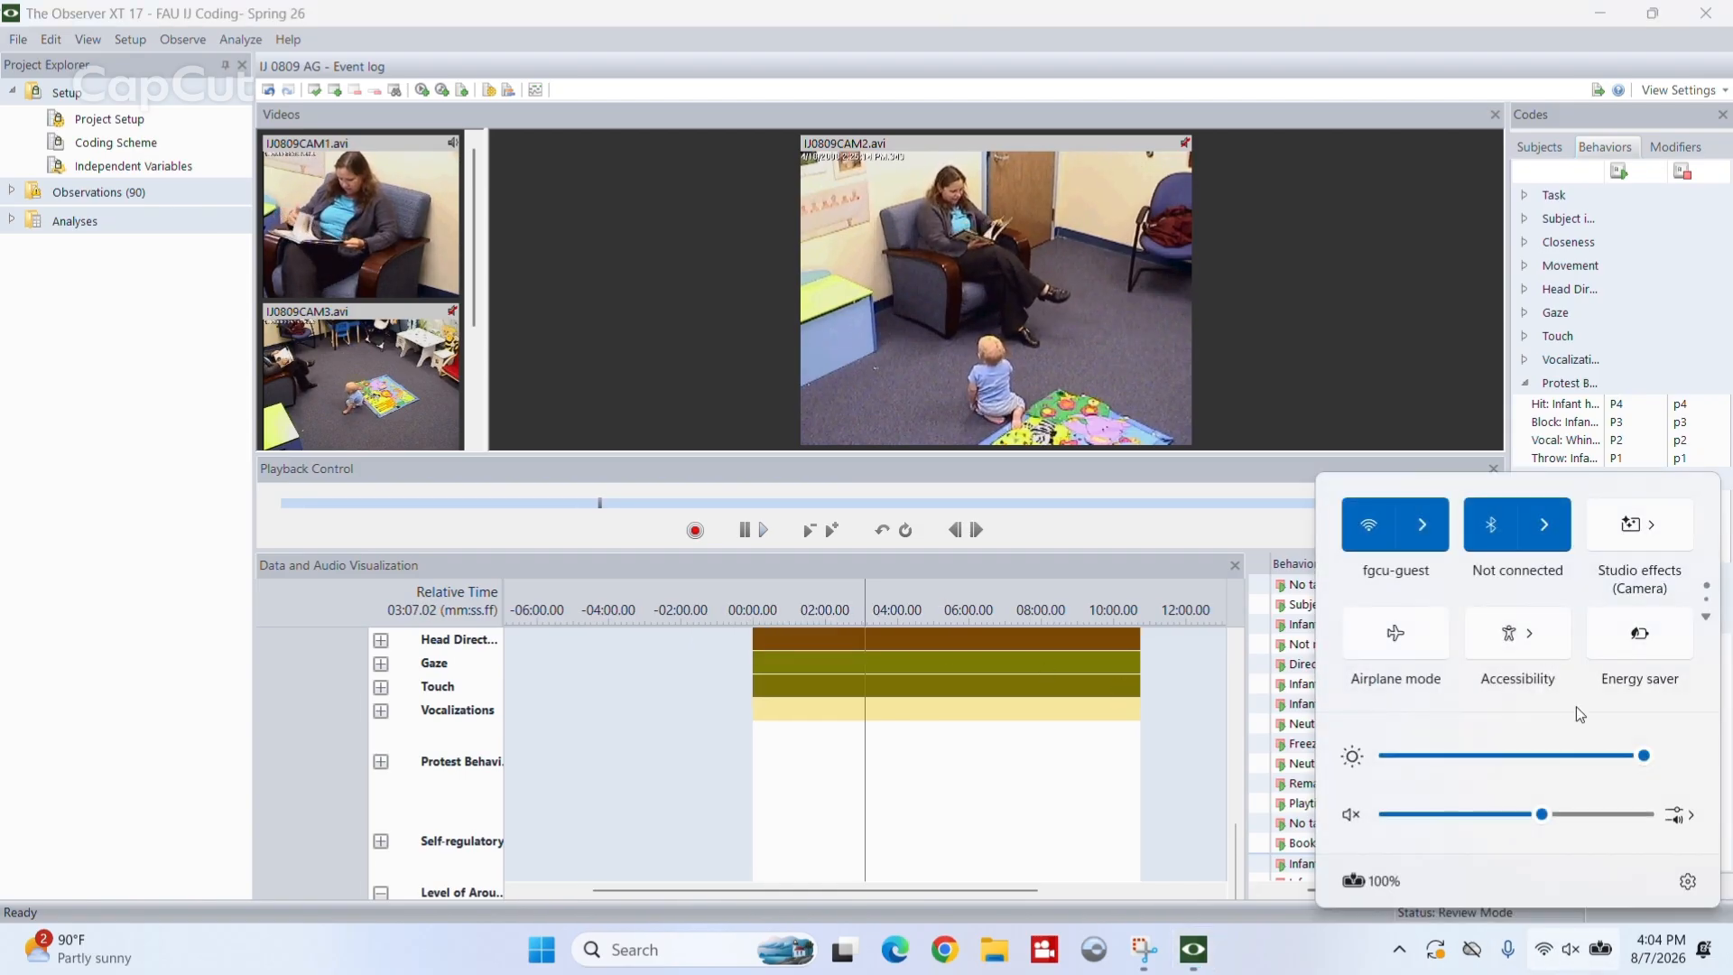
left_click(1349, 815)
left_click(1434, 457)
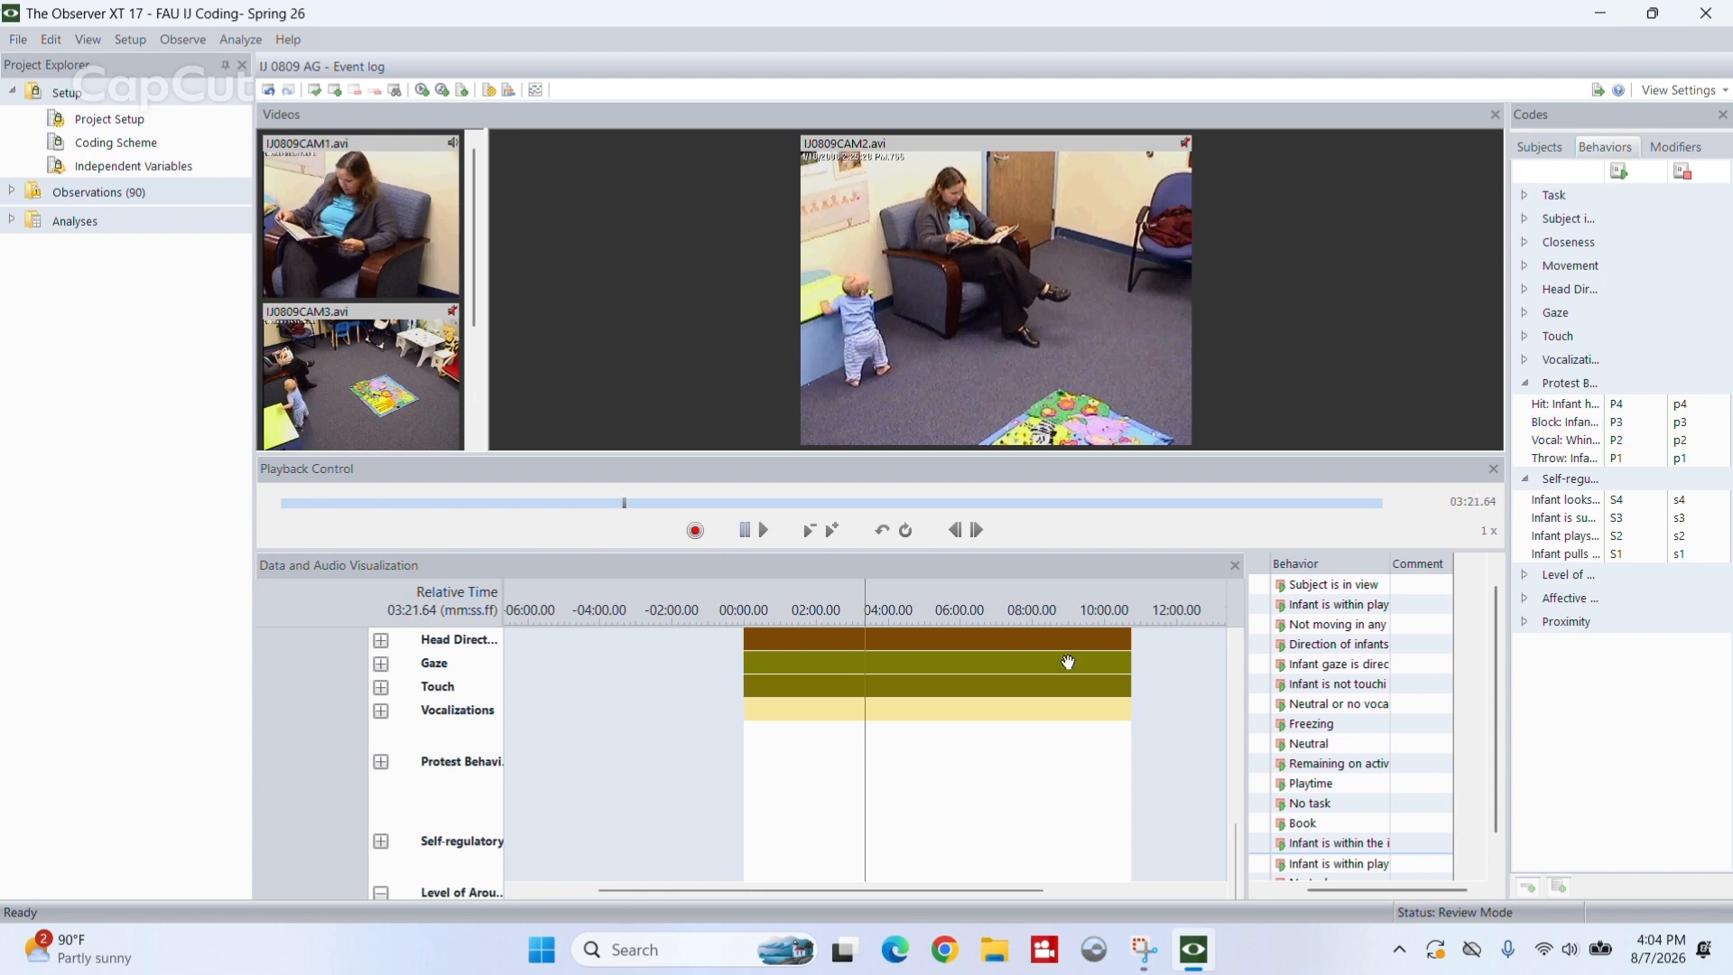
- Rewind the video to 03:19.61 and log the start and stop of the vocal whining protest behavior (P2), stopping at 03:21.12
left_click_drag(1009, 677, 1018, 675)
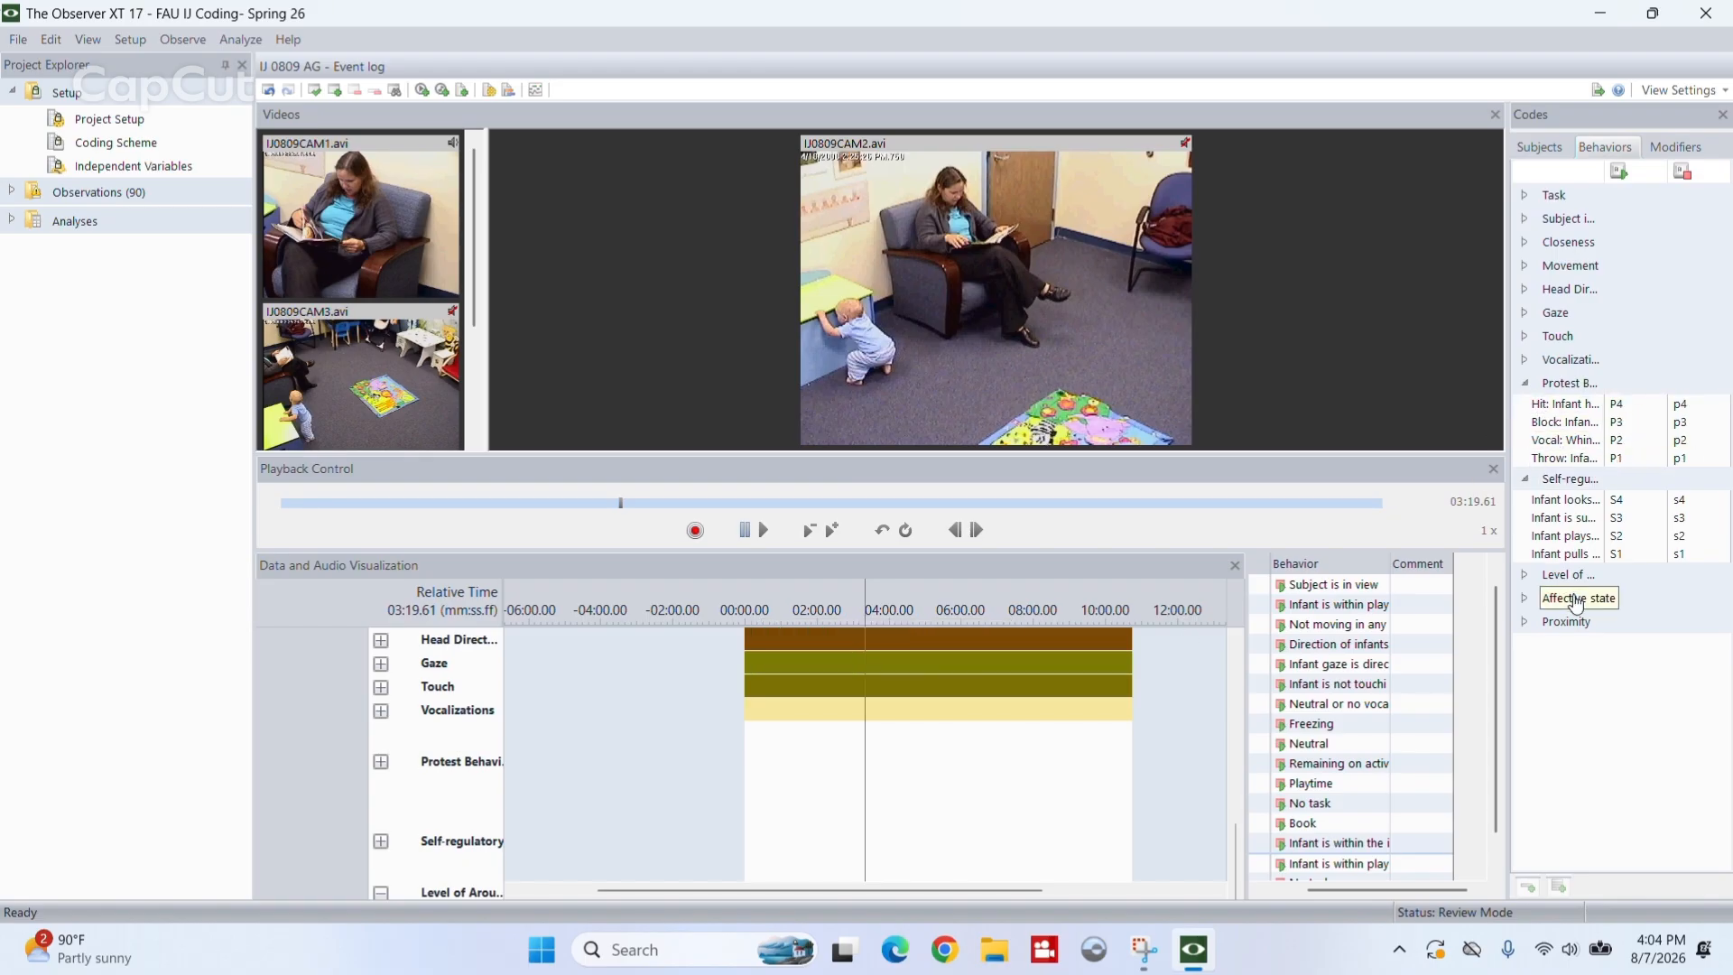
key("p")
key("2")
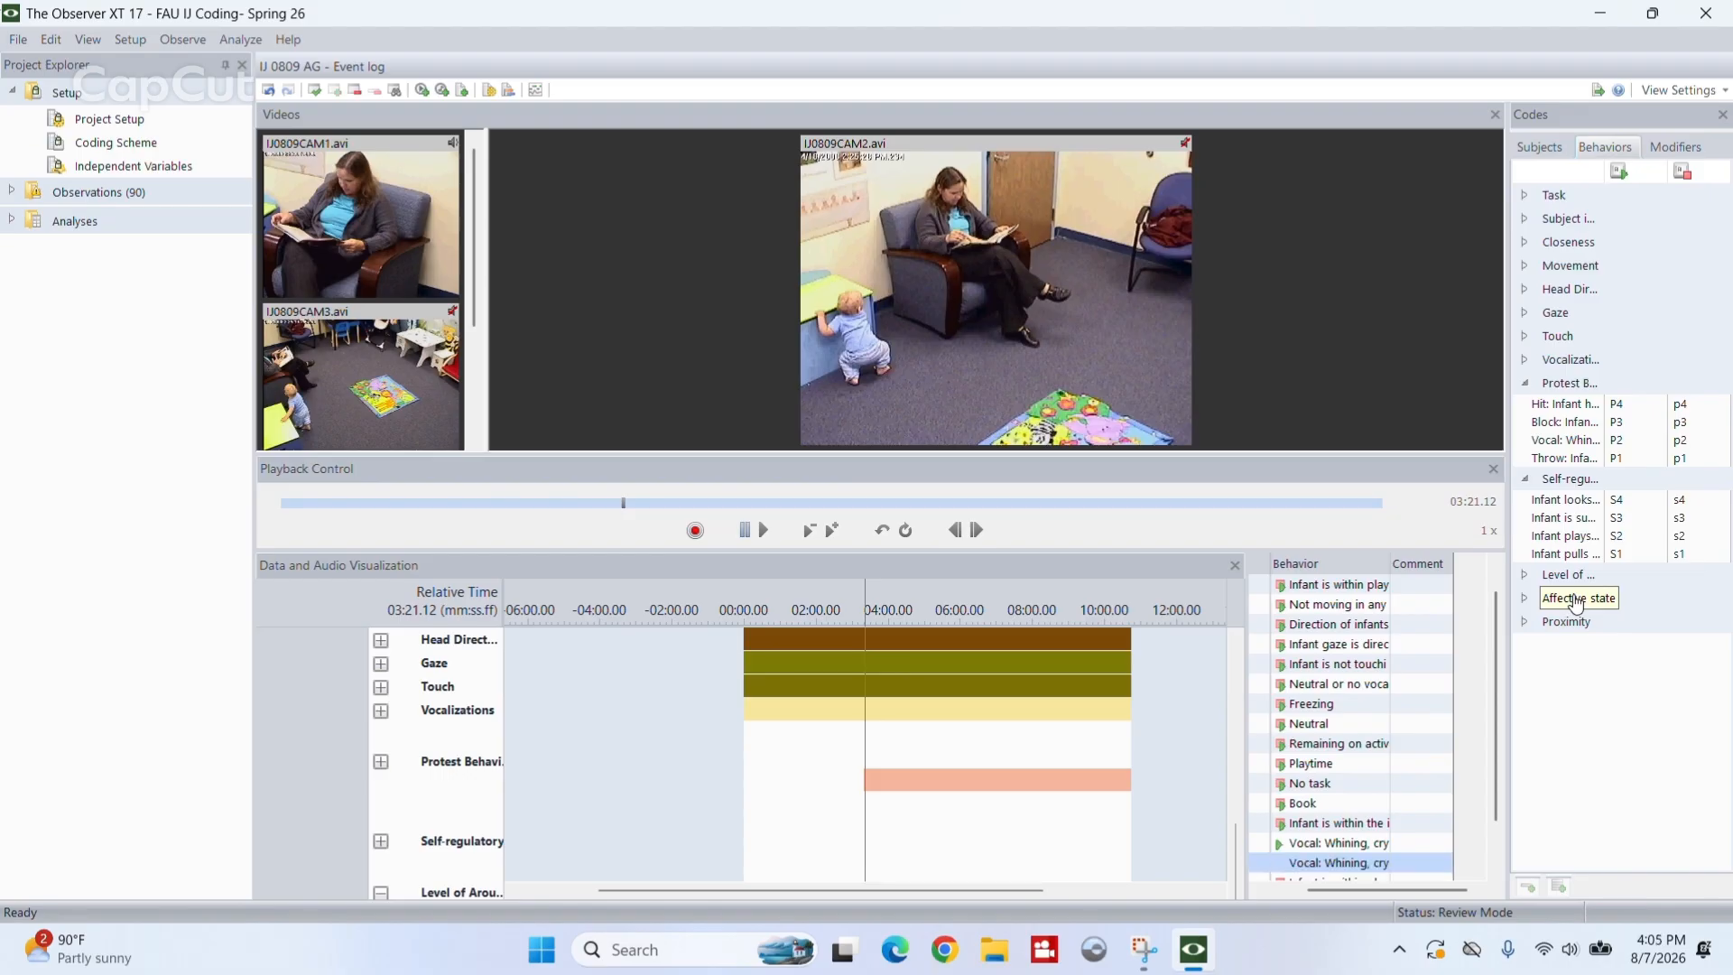
key("p")
key("2")
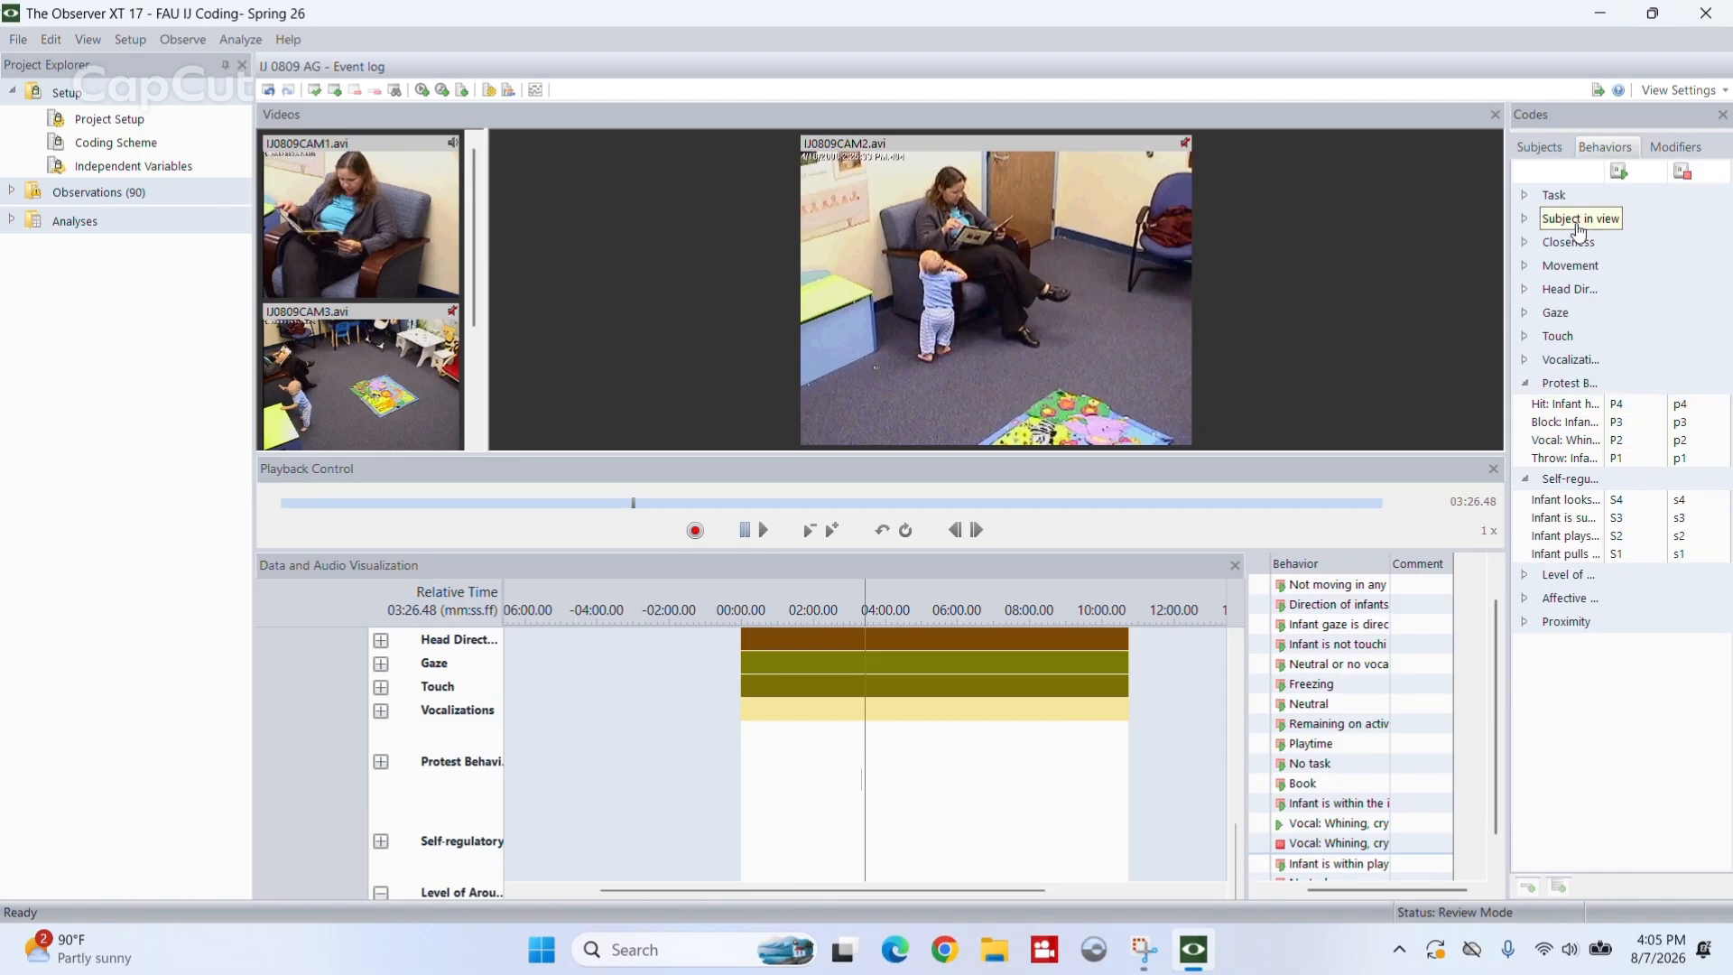
left_click_drag(1548, 632, 1553, 666)
left_click(747, 41)
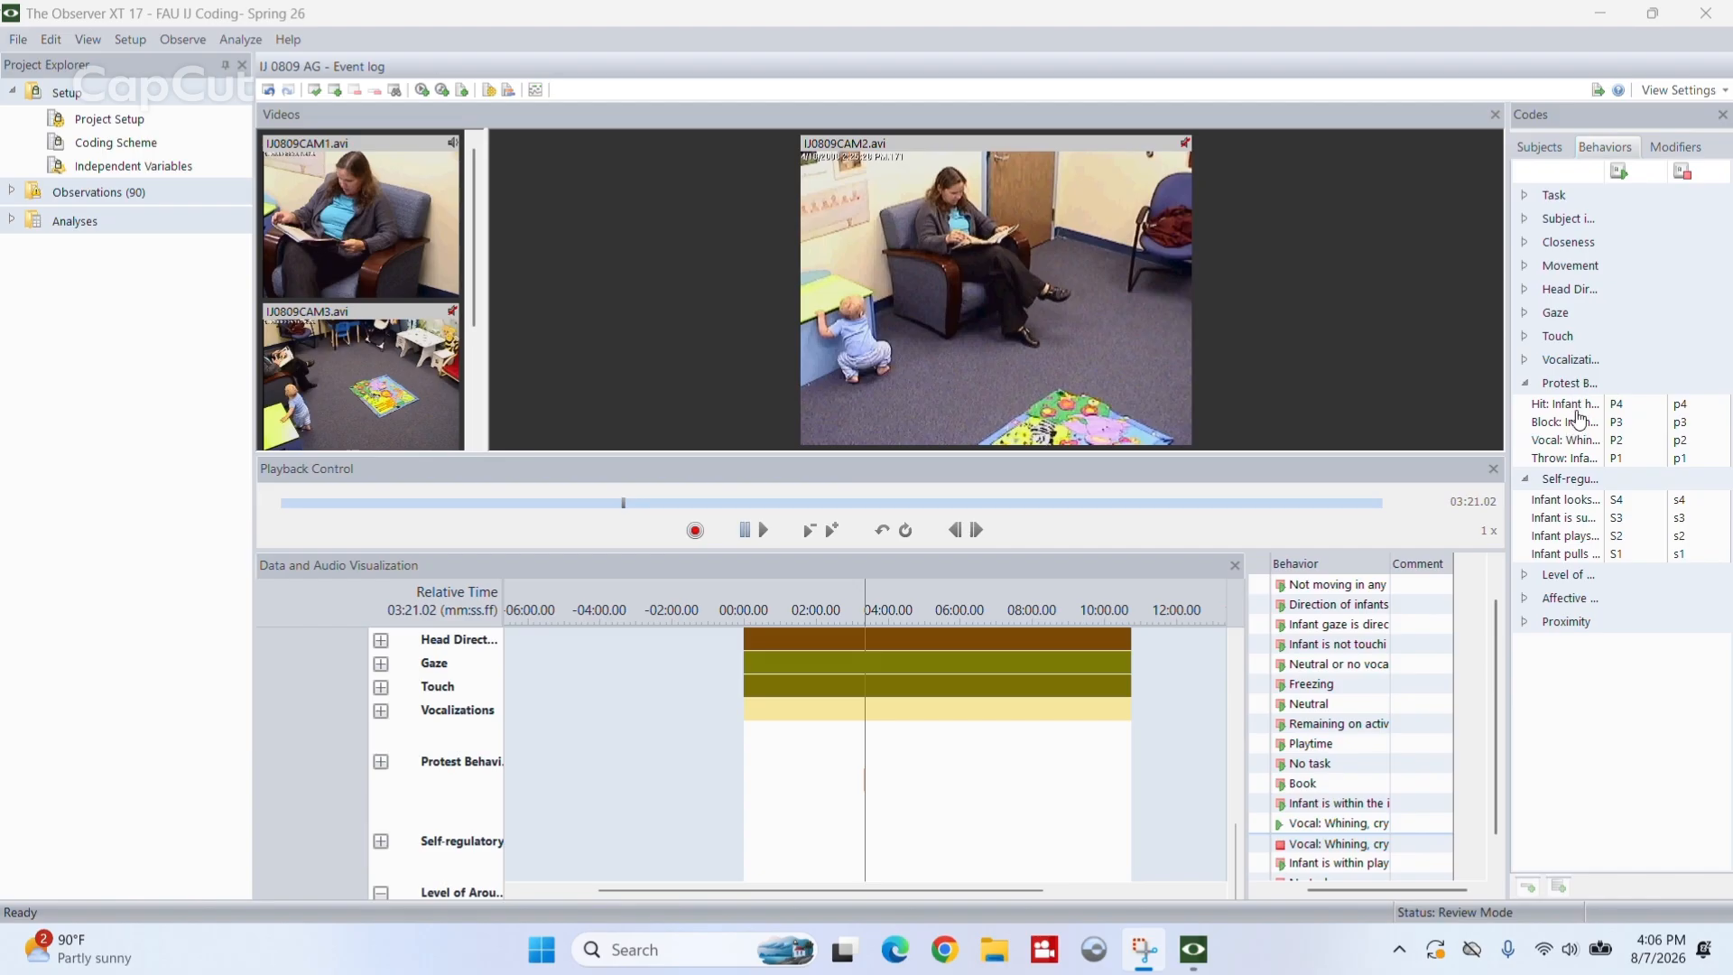
- Log the start of self-regulatory behavior S4 (infant looks away) at 03:21.02 and its stop at 03:26.48
left_click(1553, 504)
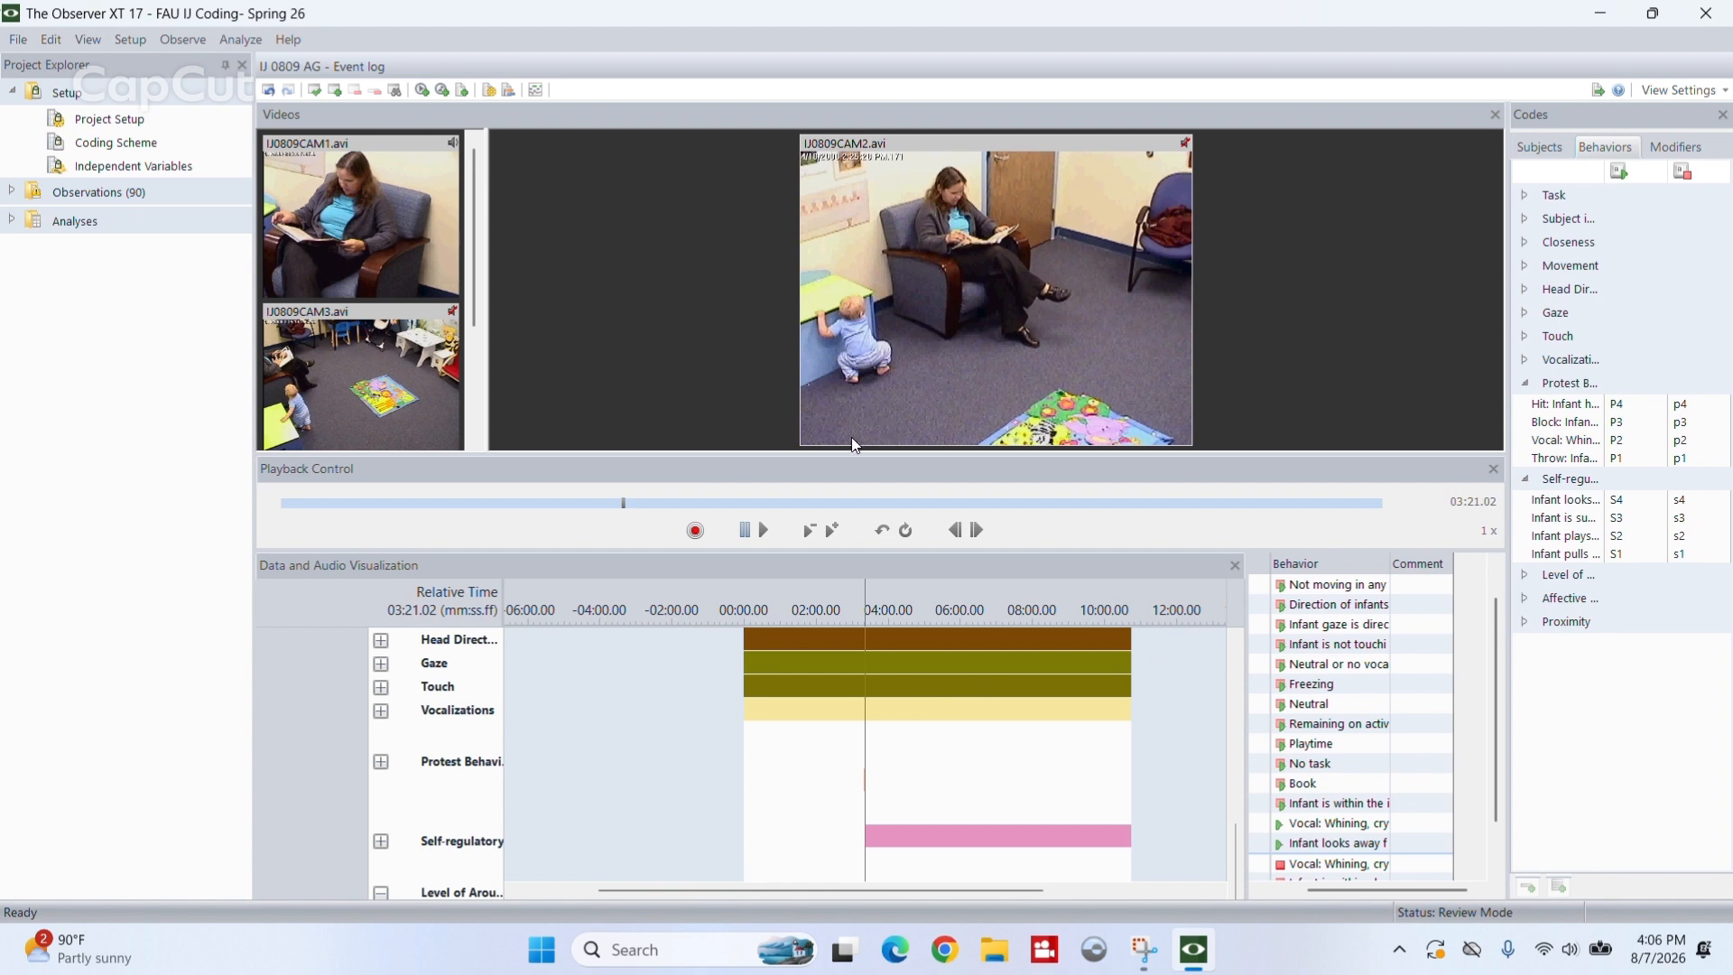
left_click(766, 528)
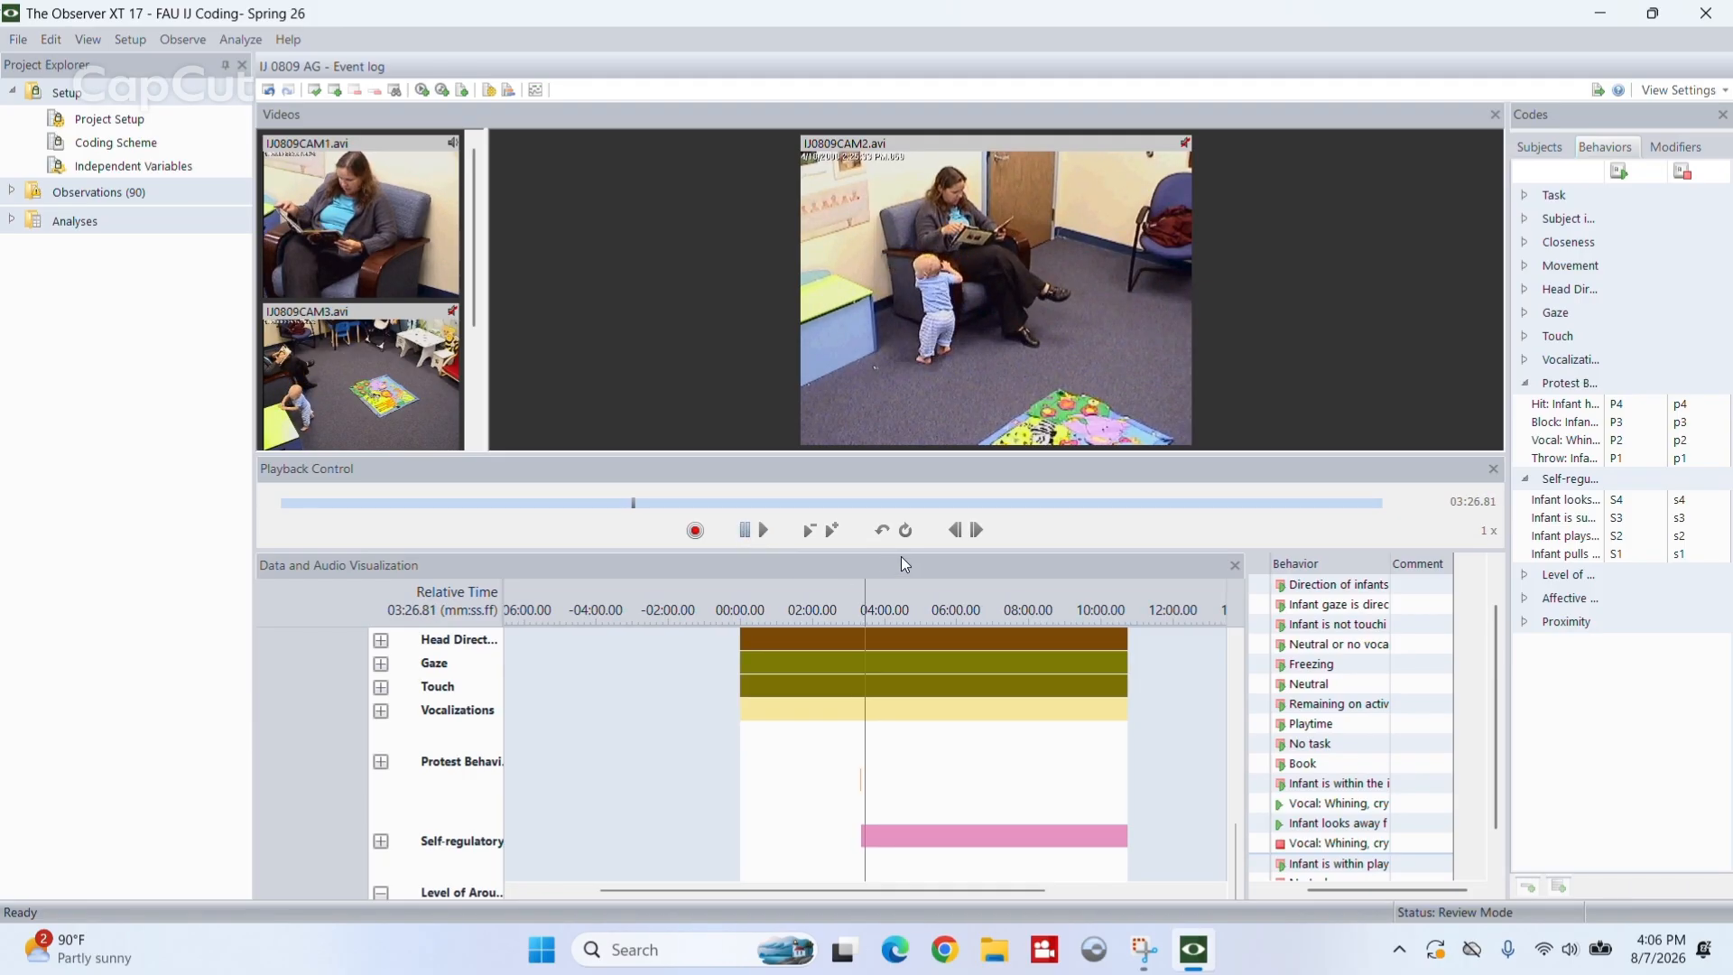
left_click(958, 530)
left_click(958, 530)
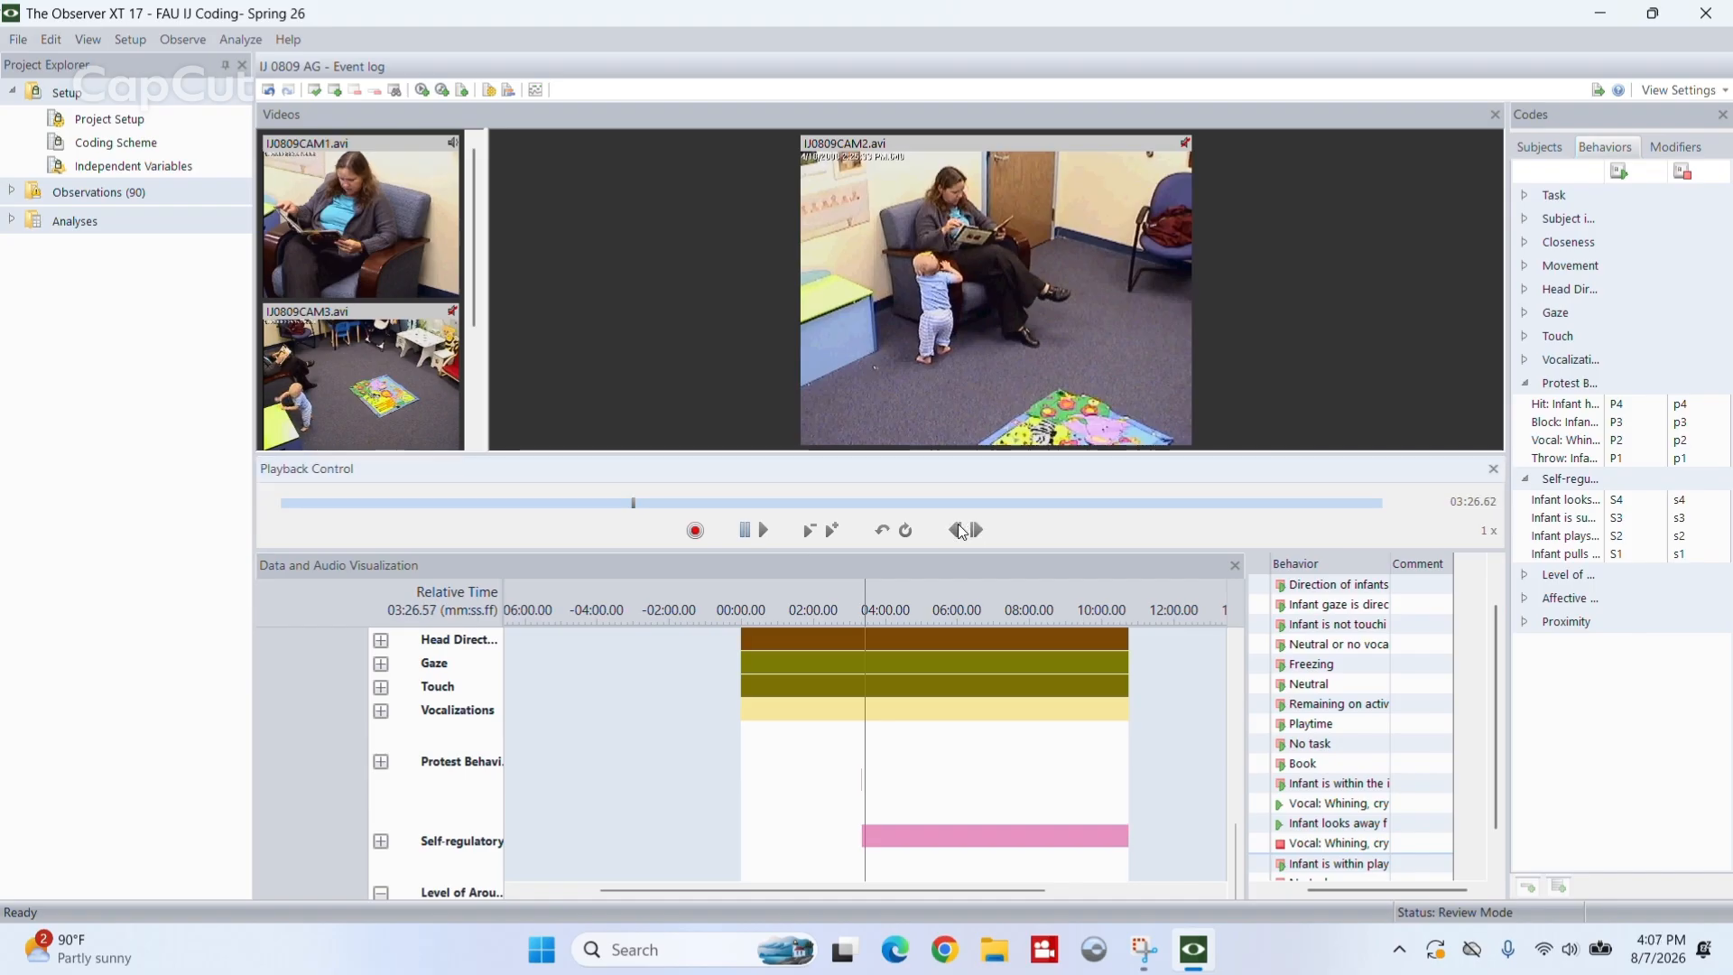
left_click(959, 530)
left_click(959, 529)
left_click(977, 531)
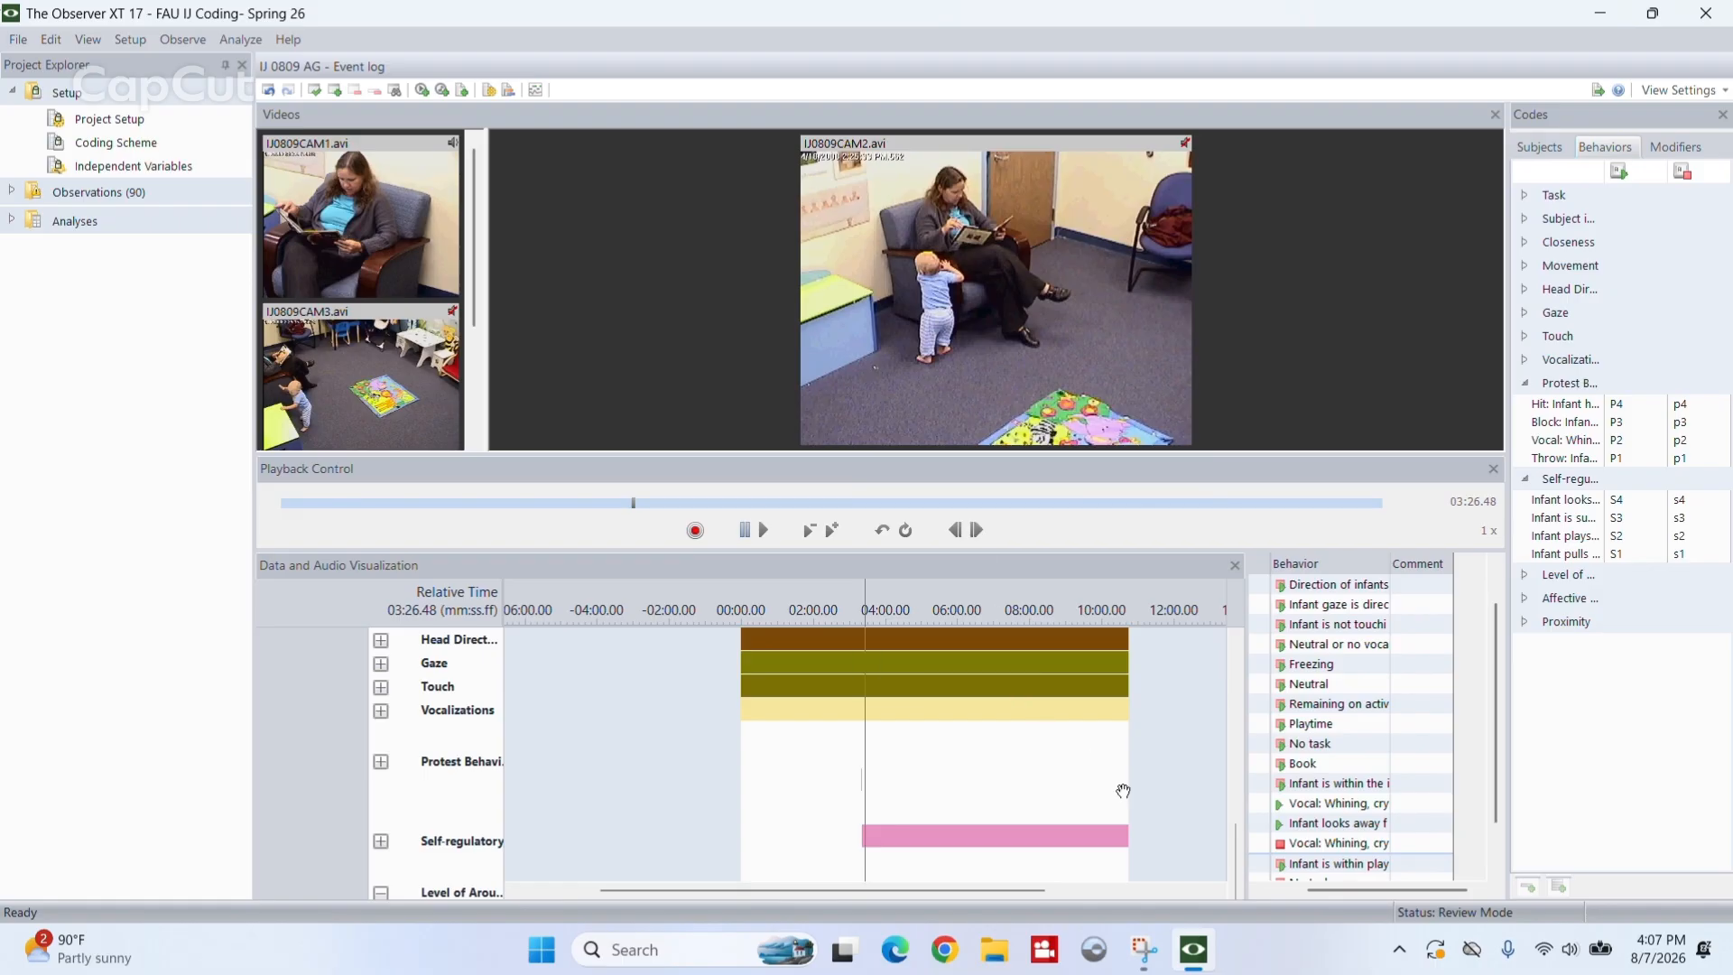
type("s4")
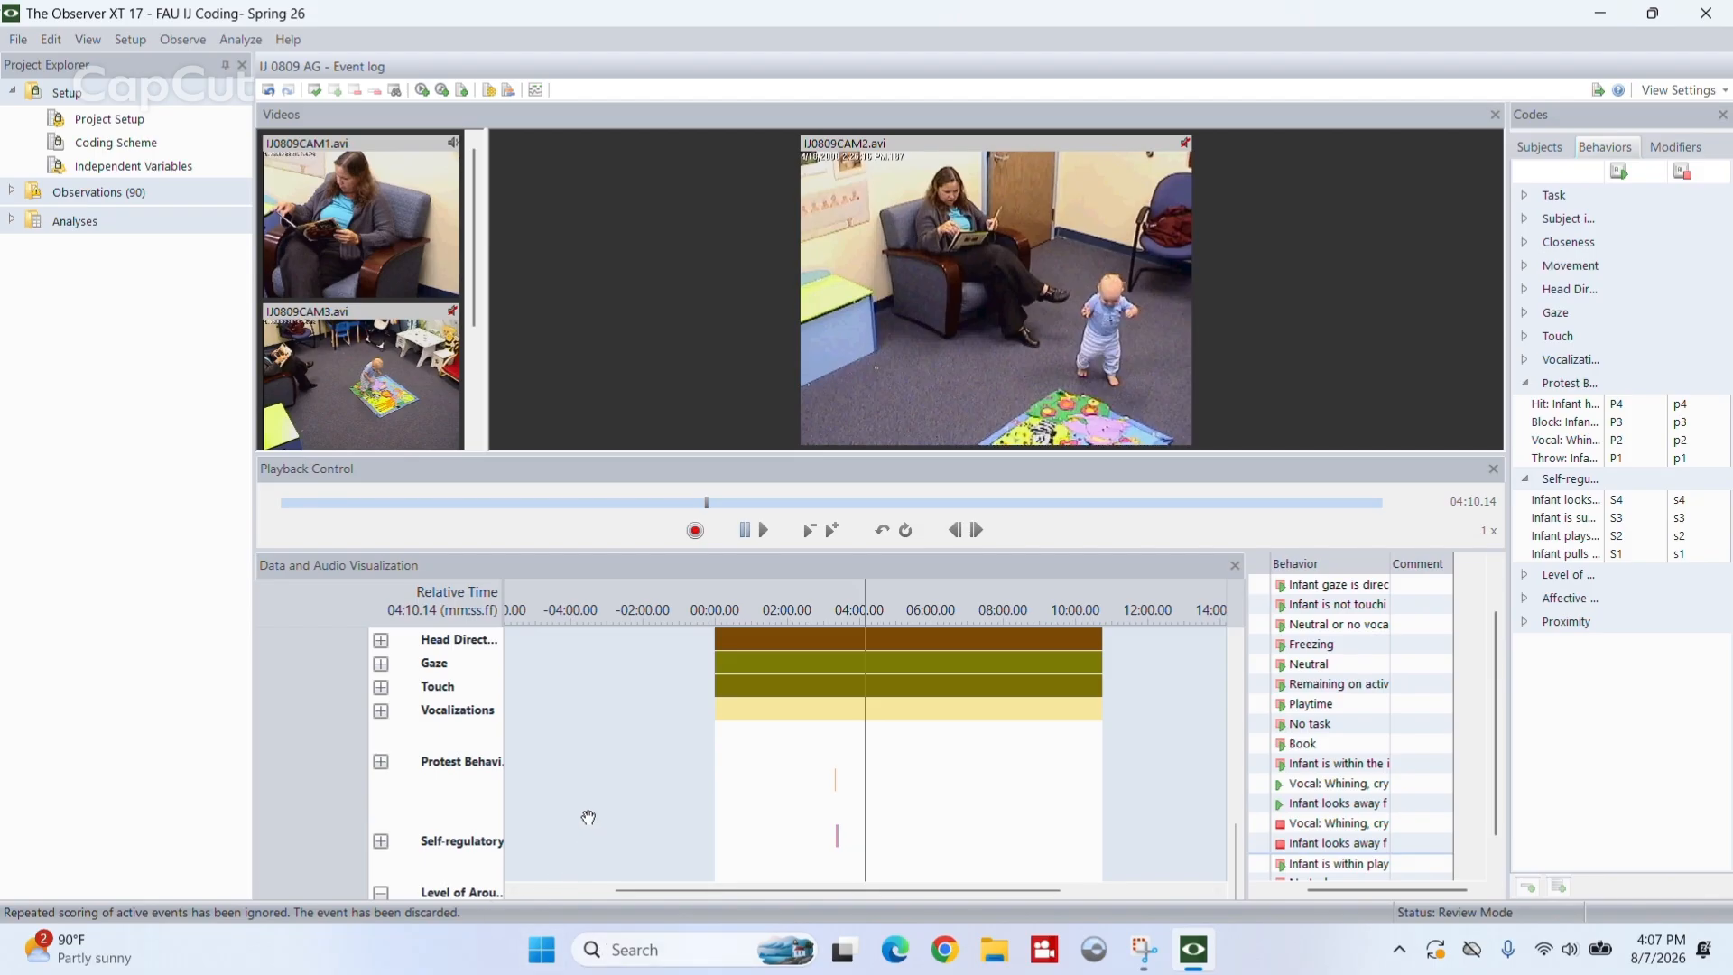
- Undo the S4 stop entry at 03:26.48 and move playback back to 03:18.50
left_click_drag(1495, 702, 1503, 734)
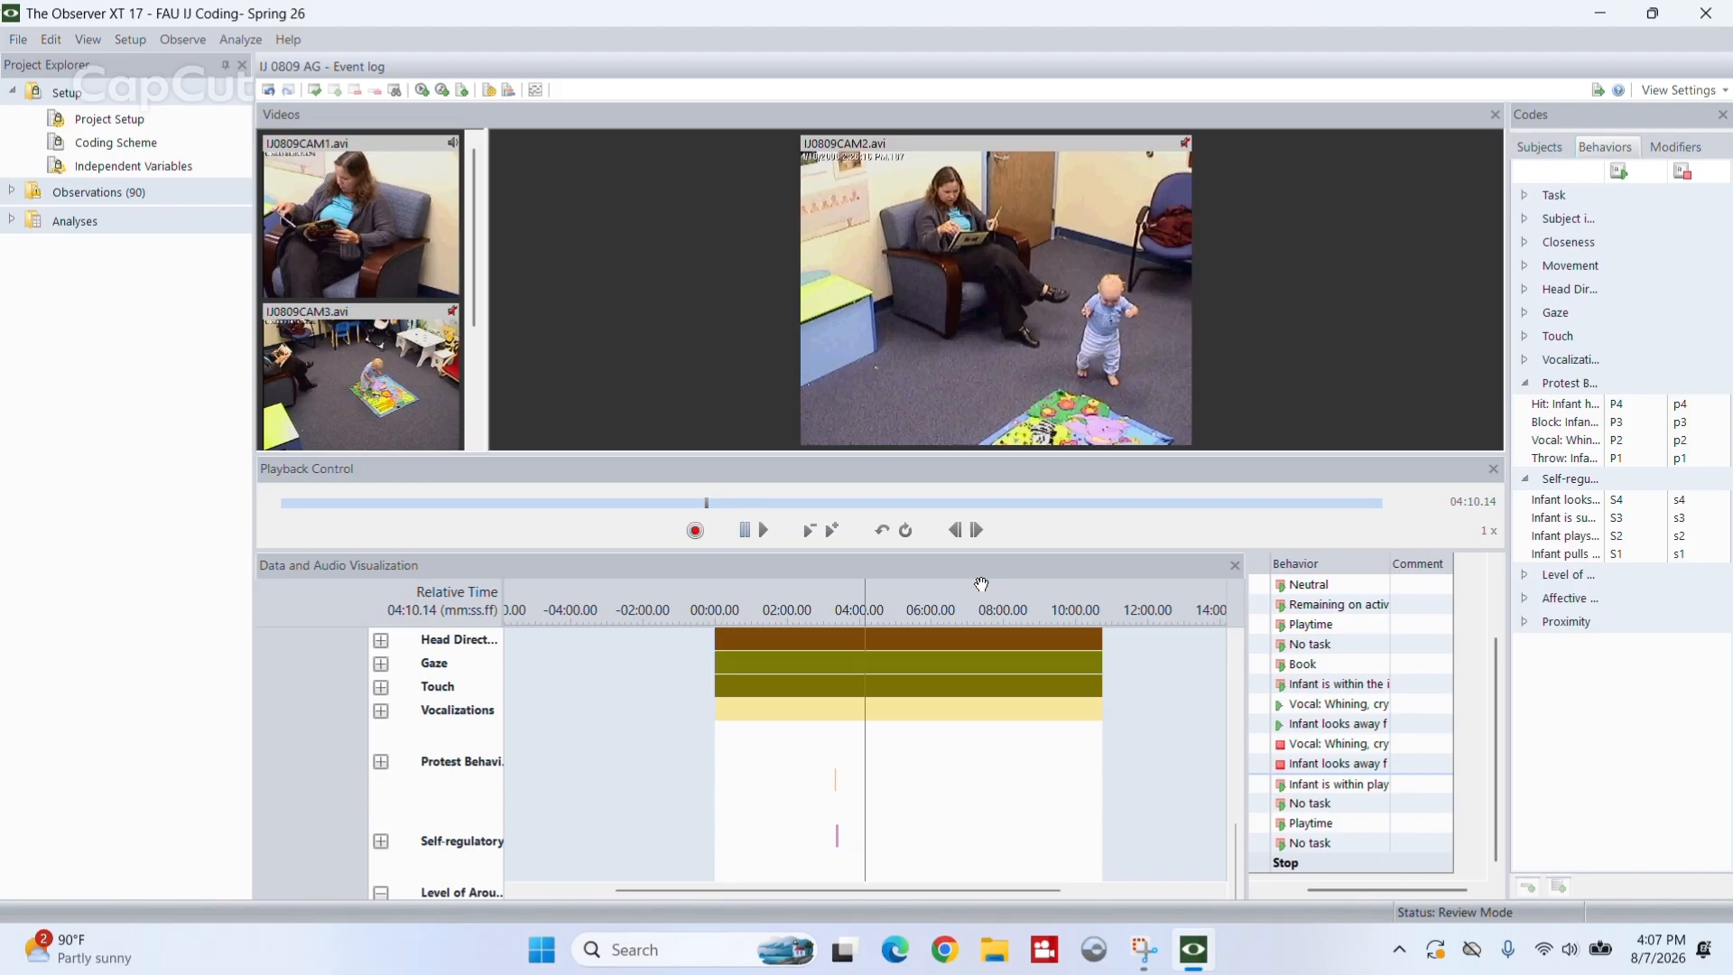
key("ctrl+z")
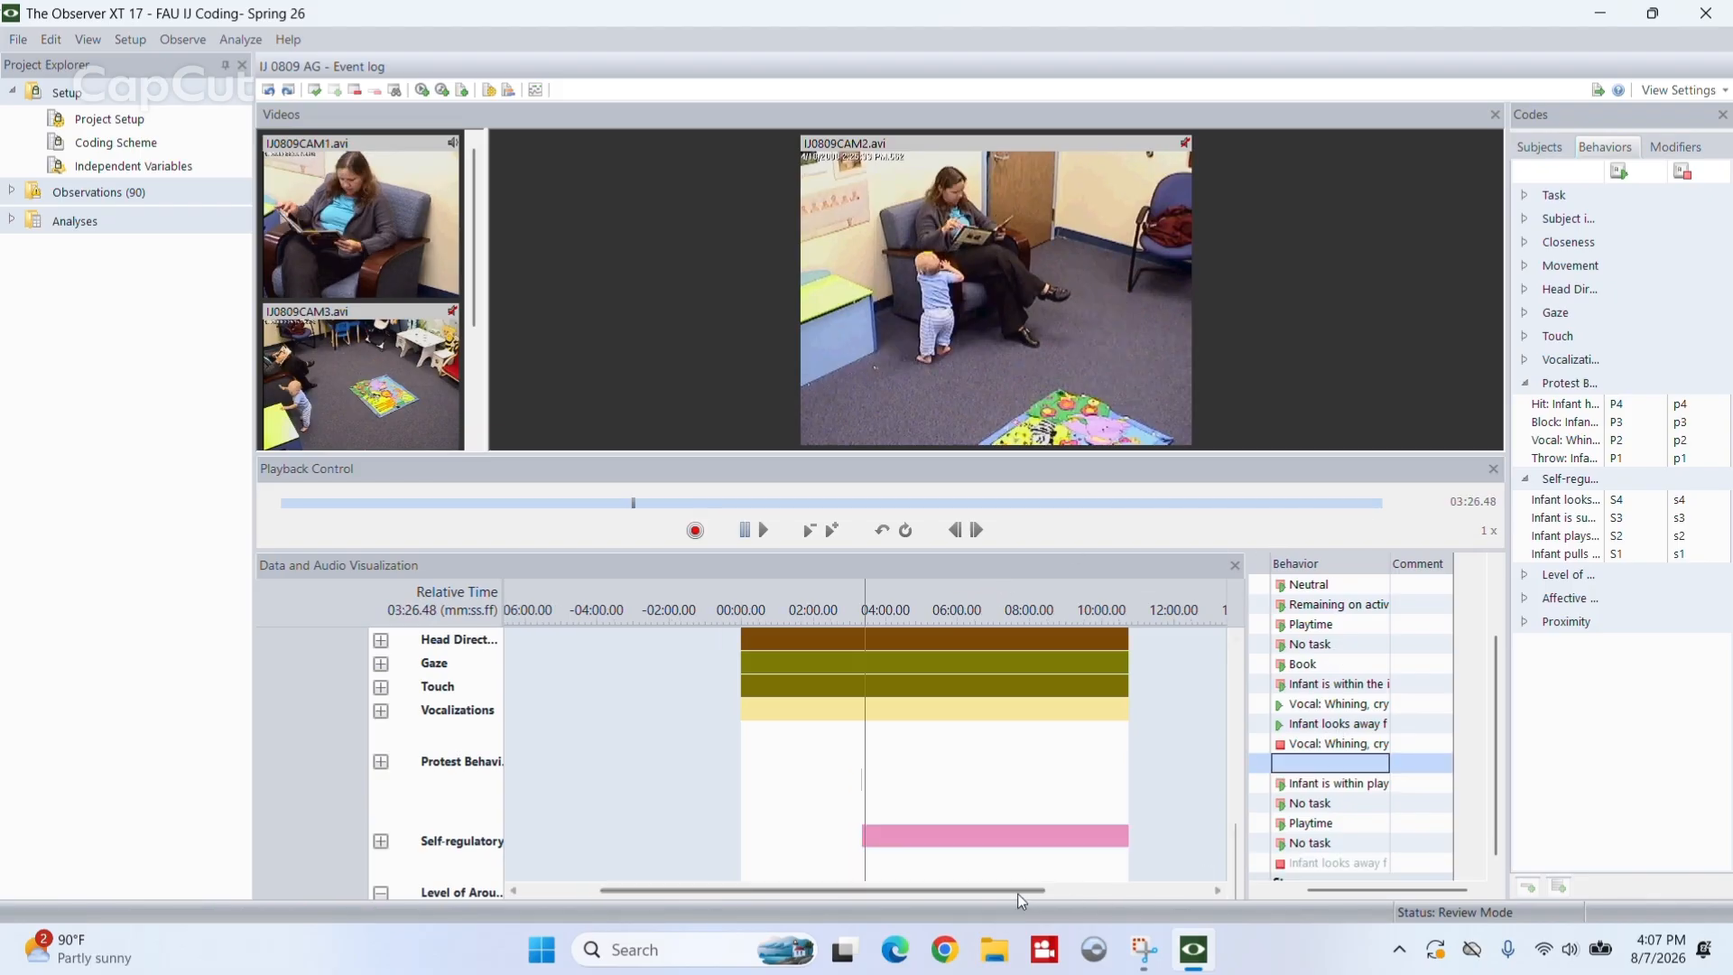
left_click(858, 841)
left_click_drag(859, 841, 863, 842)
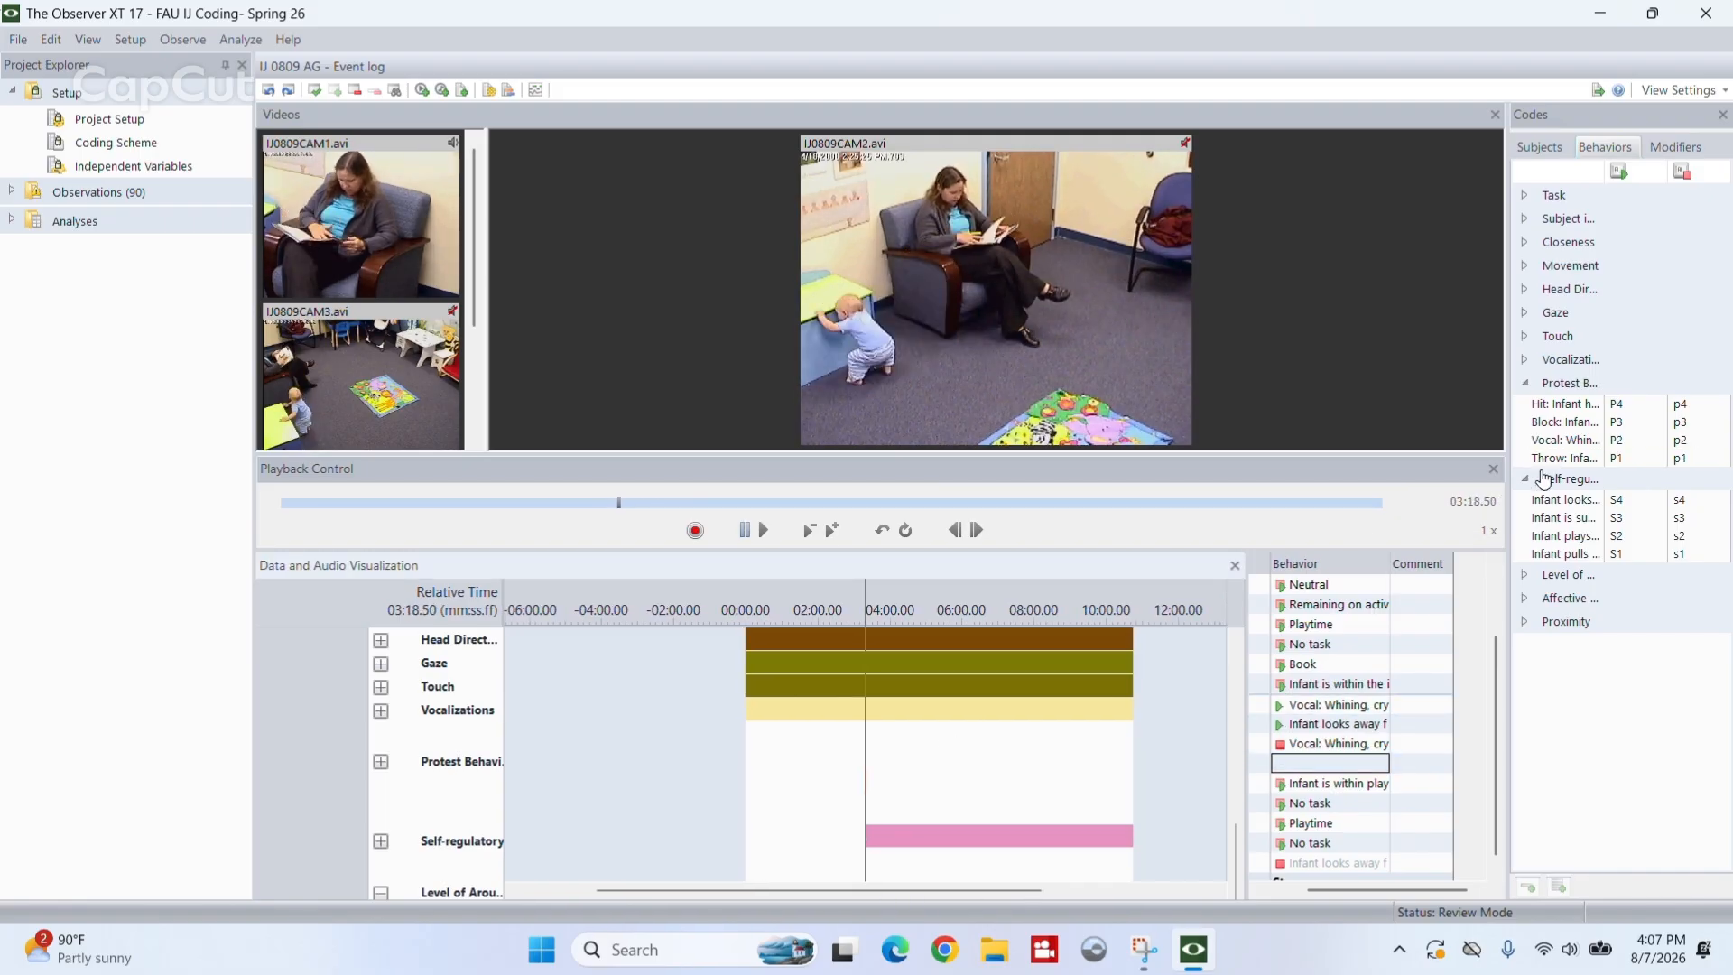
mouse_move(885, 834)
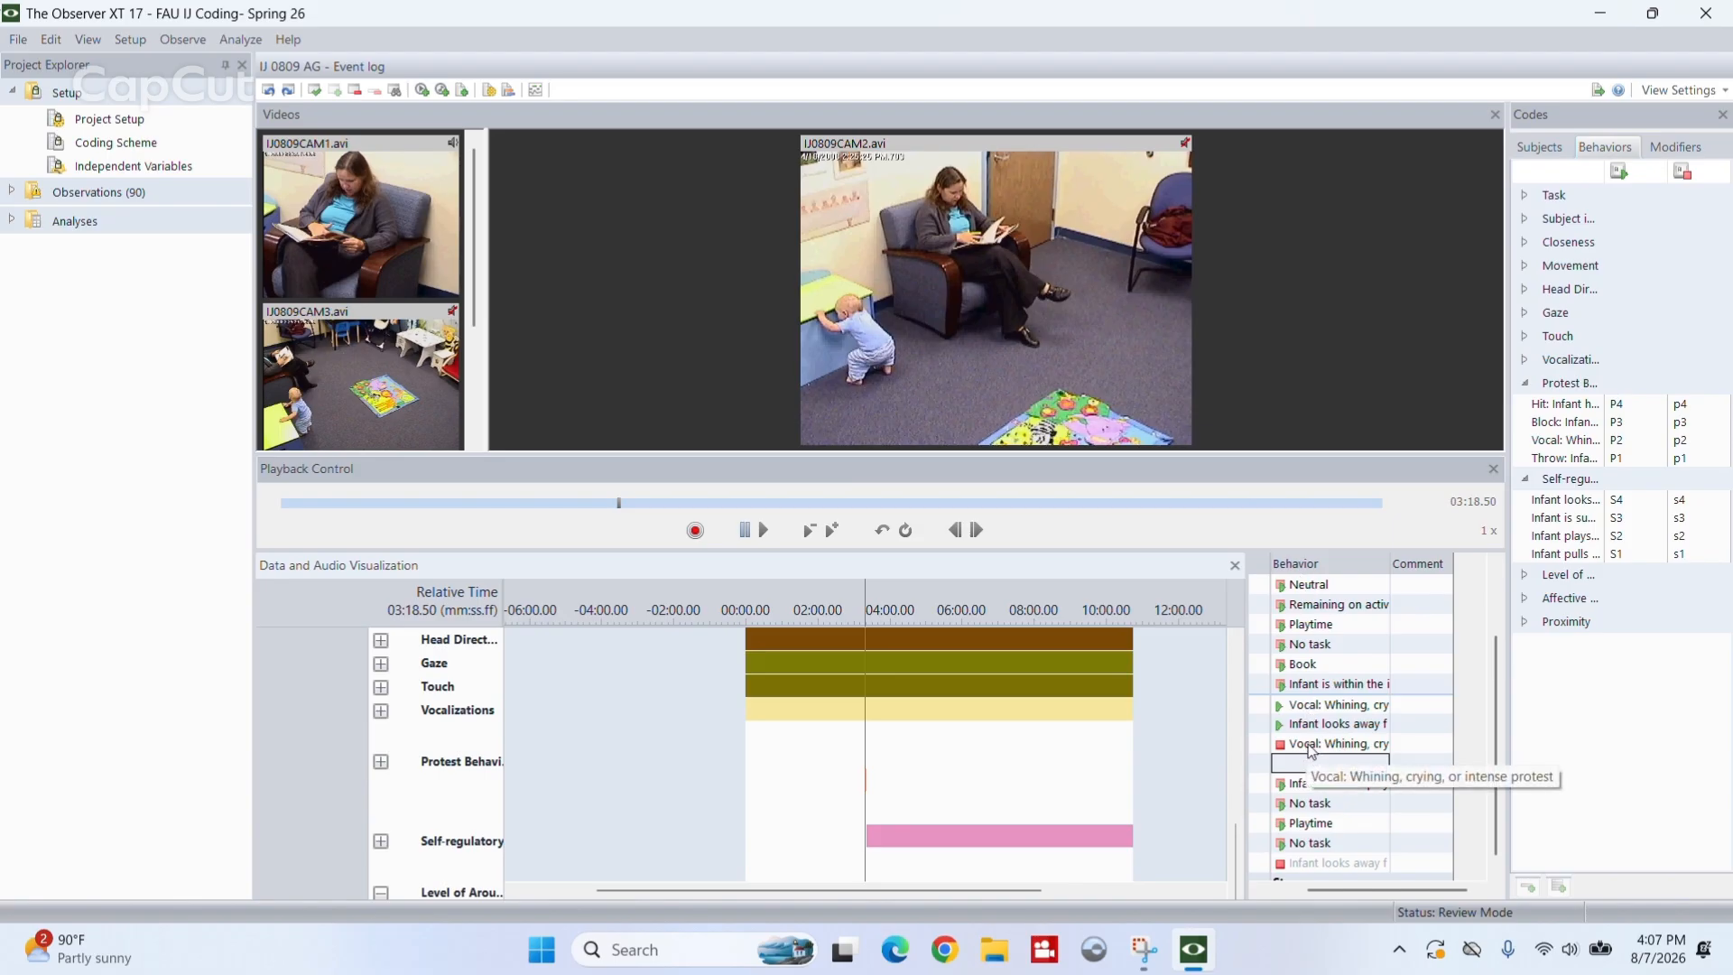
- Select the S4 start event at 03:21.02 in the event log and bring the event times into view
scroll(1311, 736, "up", 1)
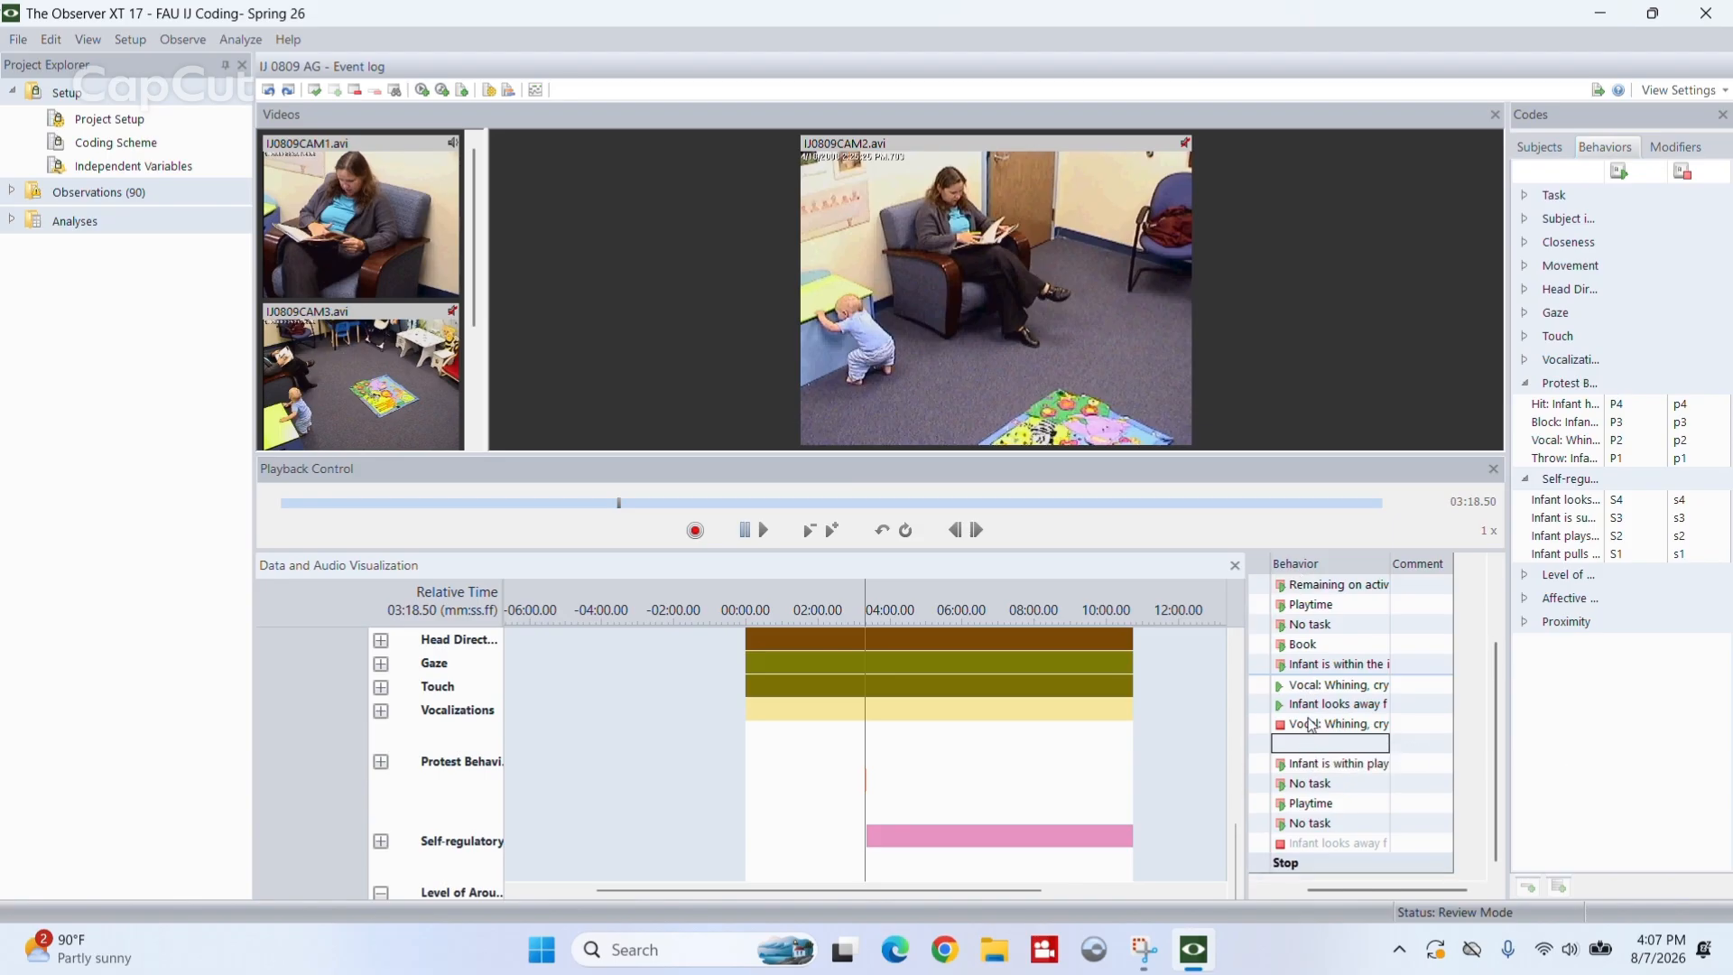
scroll(1310, 727, "up", 4)
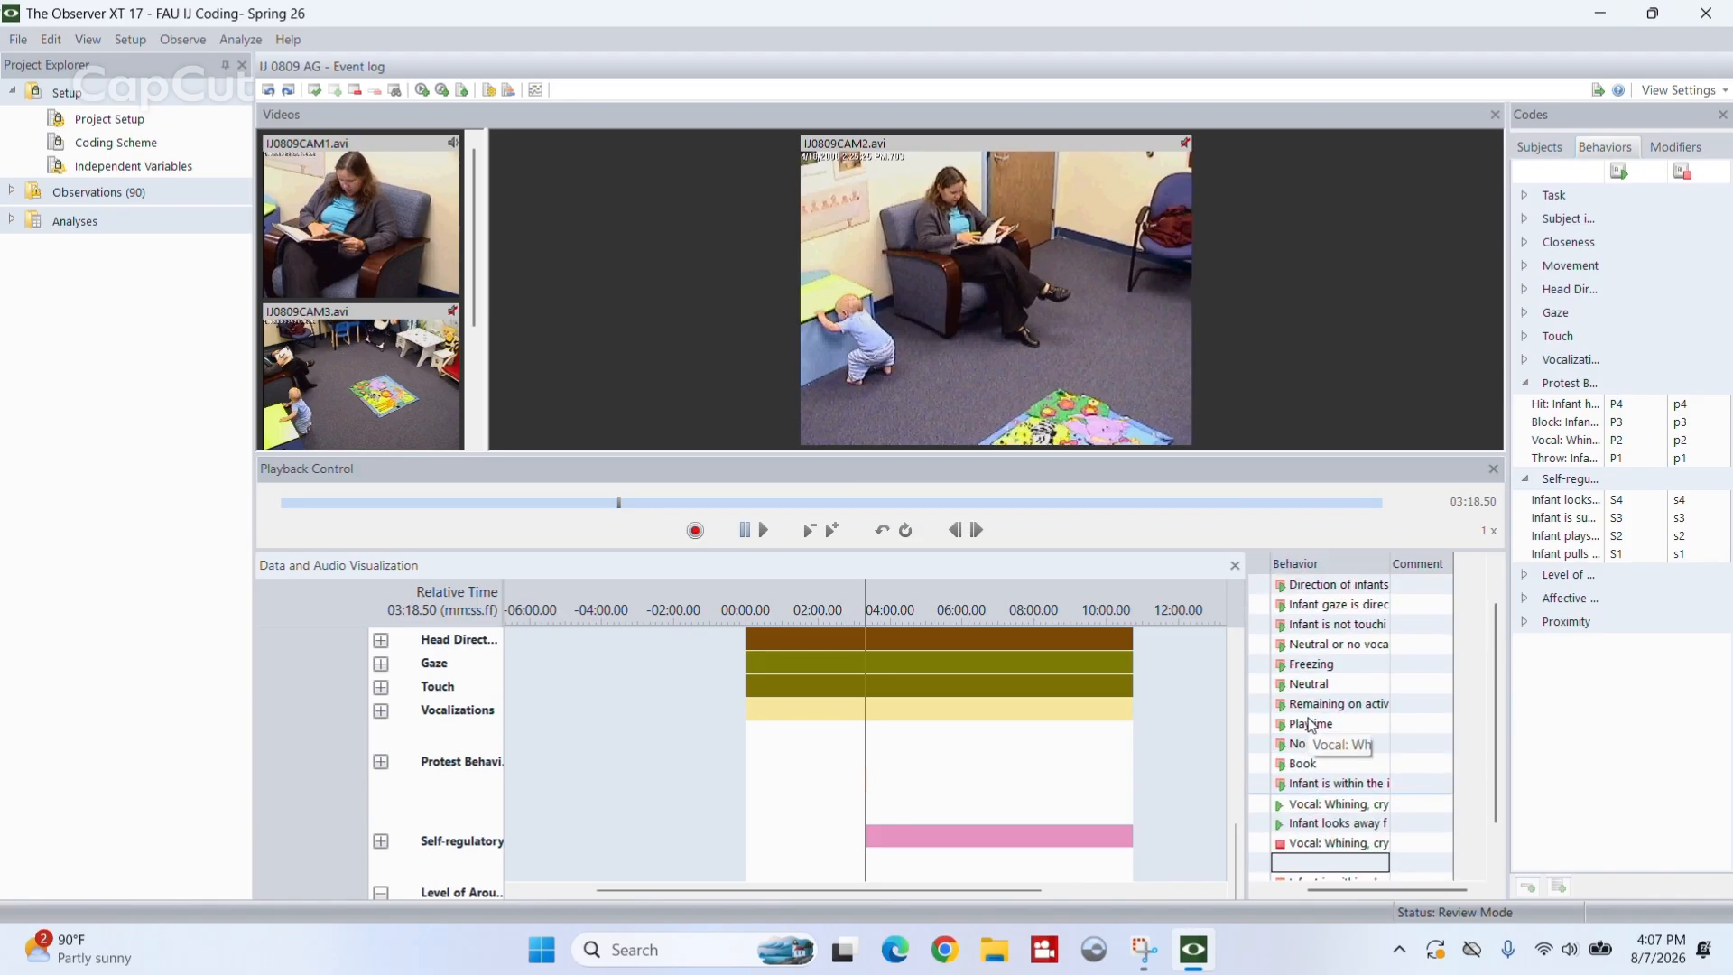
left_click(1324, 825)
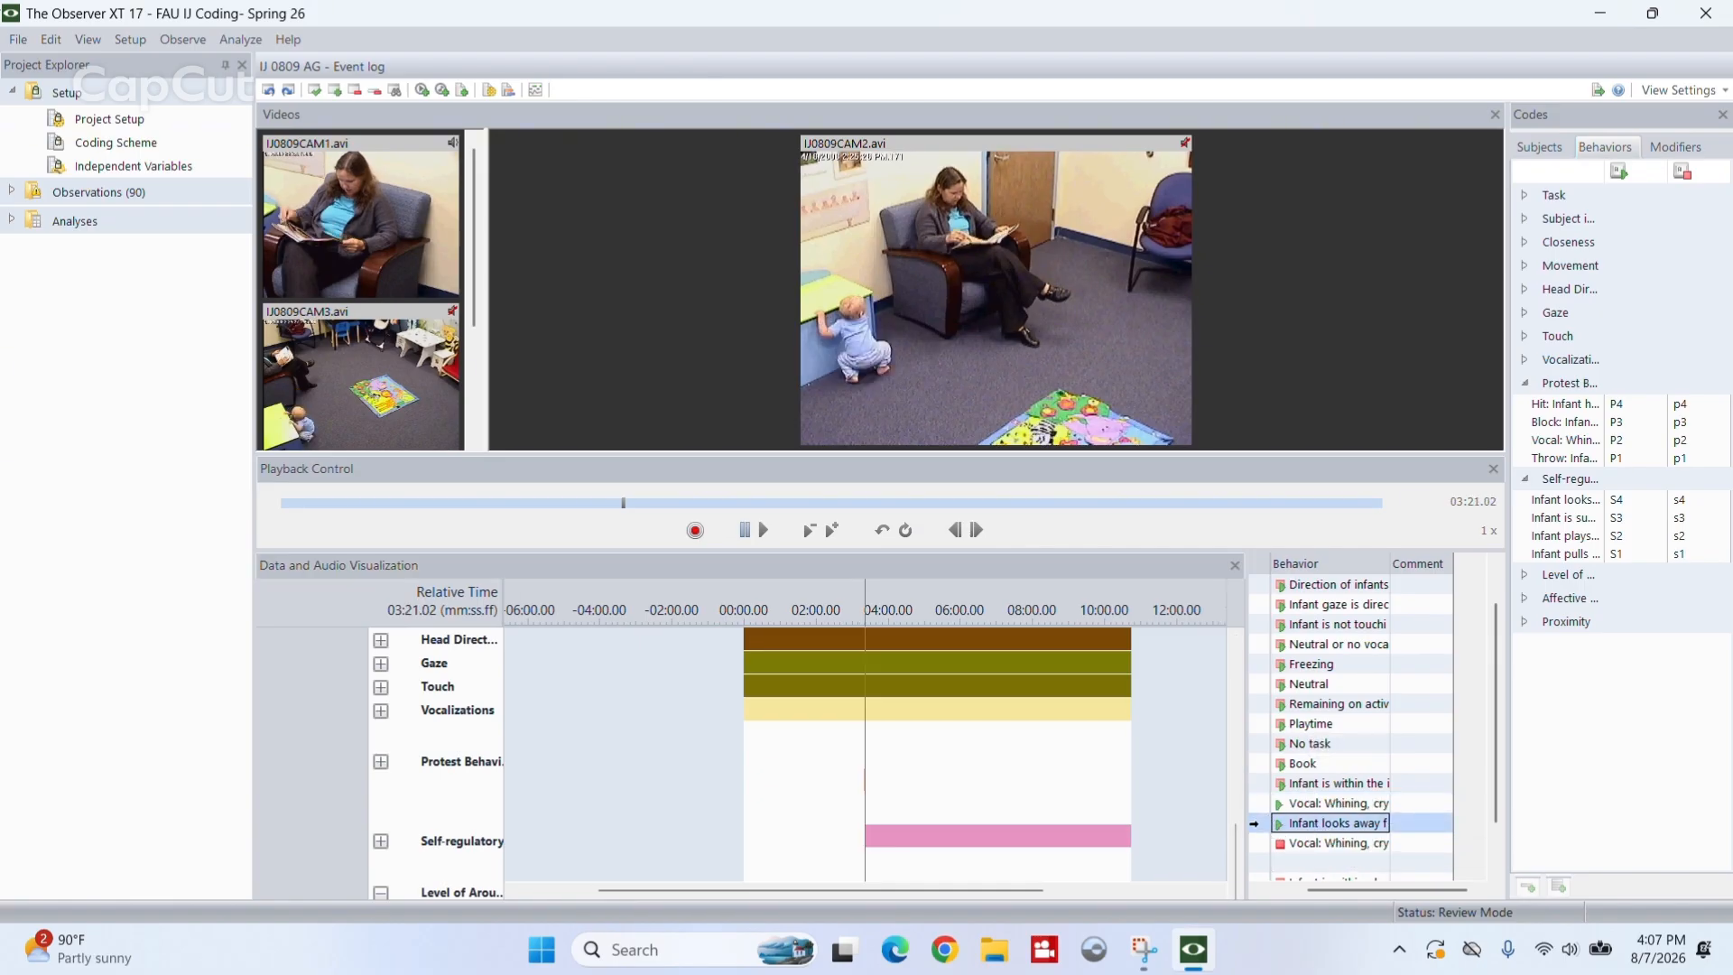
left_click_drag(1324, 887, 1292, 890)
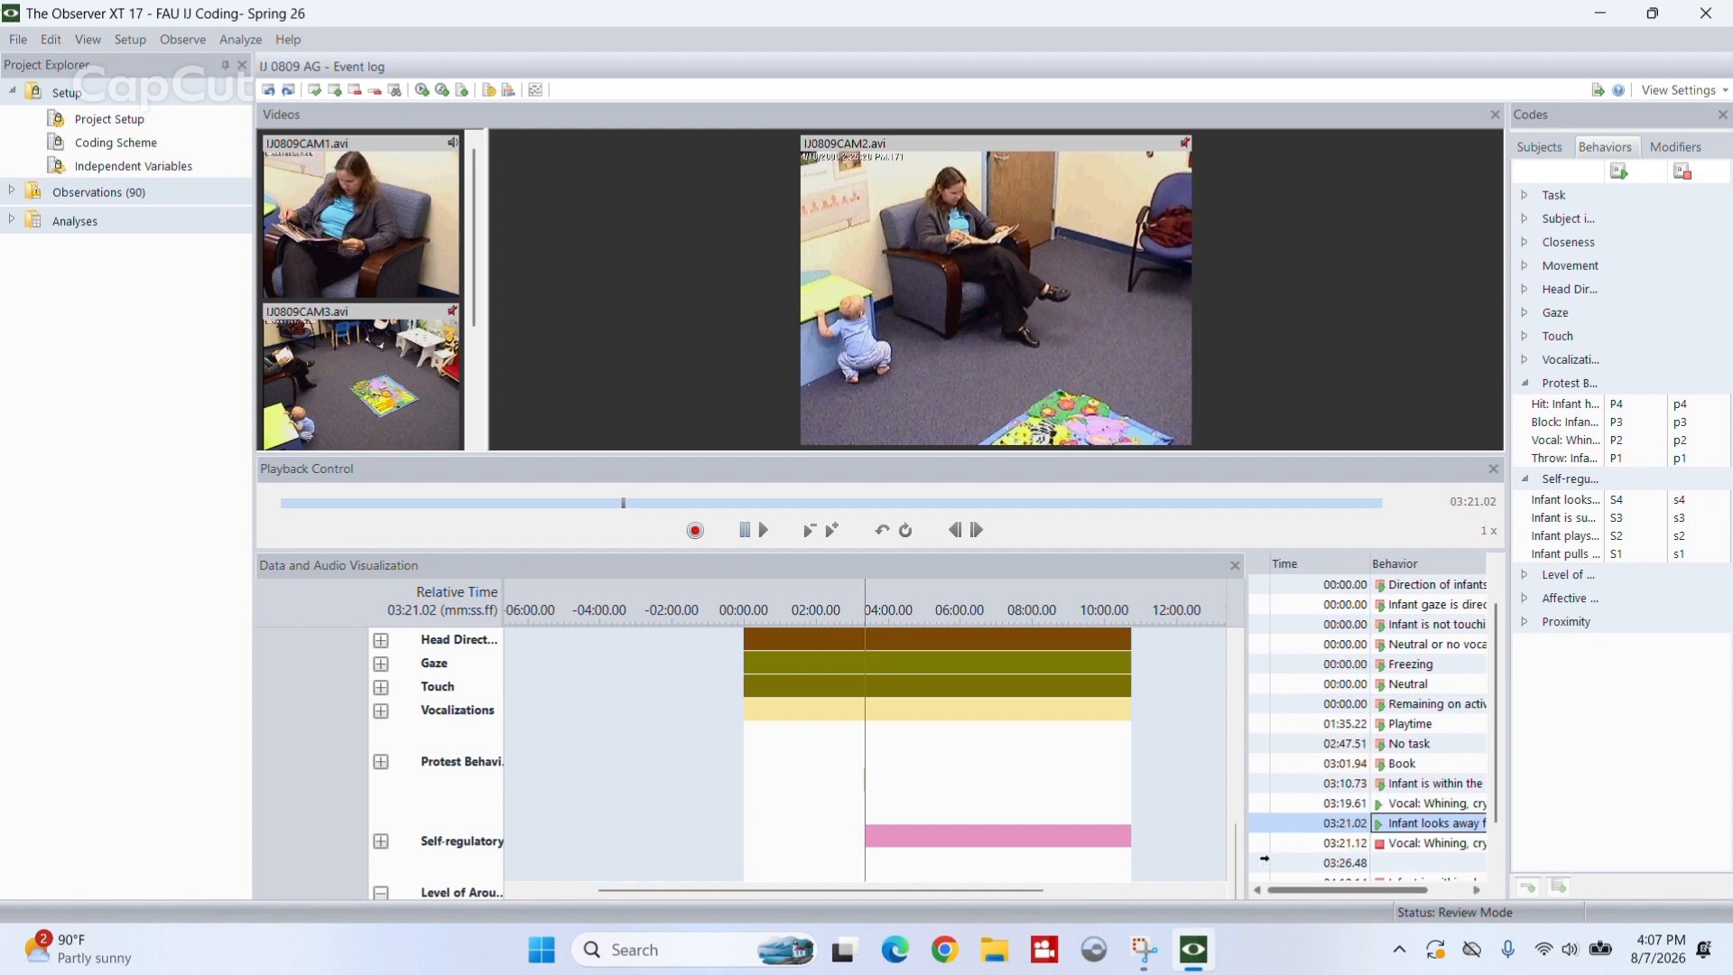
right_click(1260, 821)
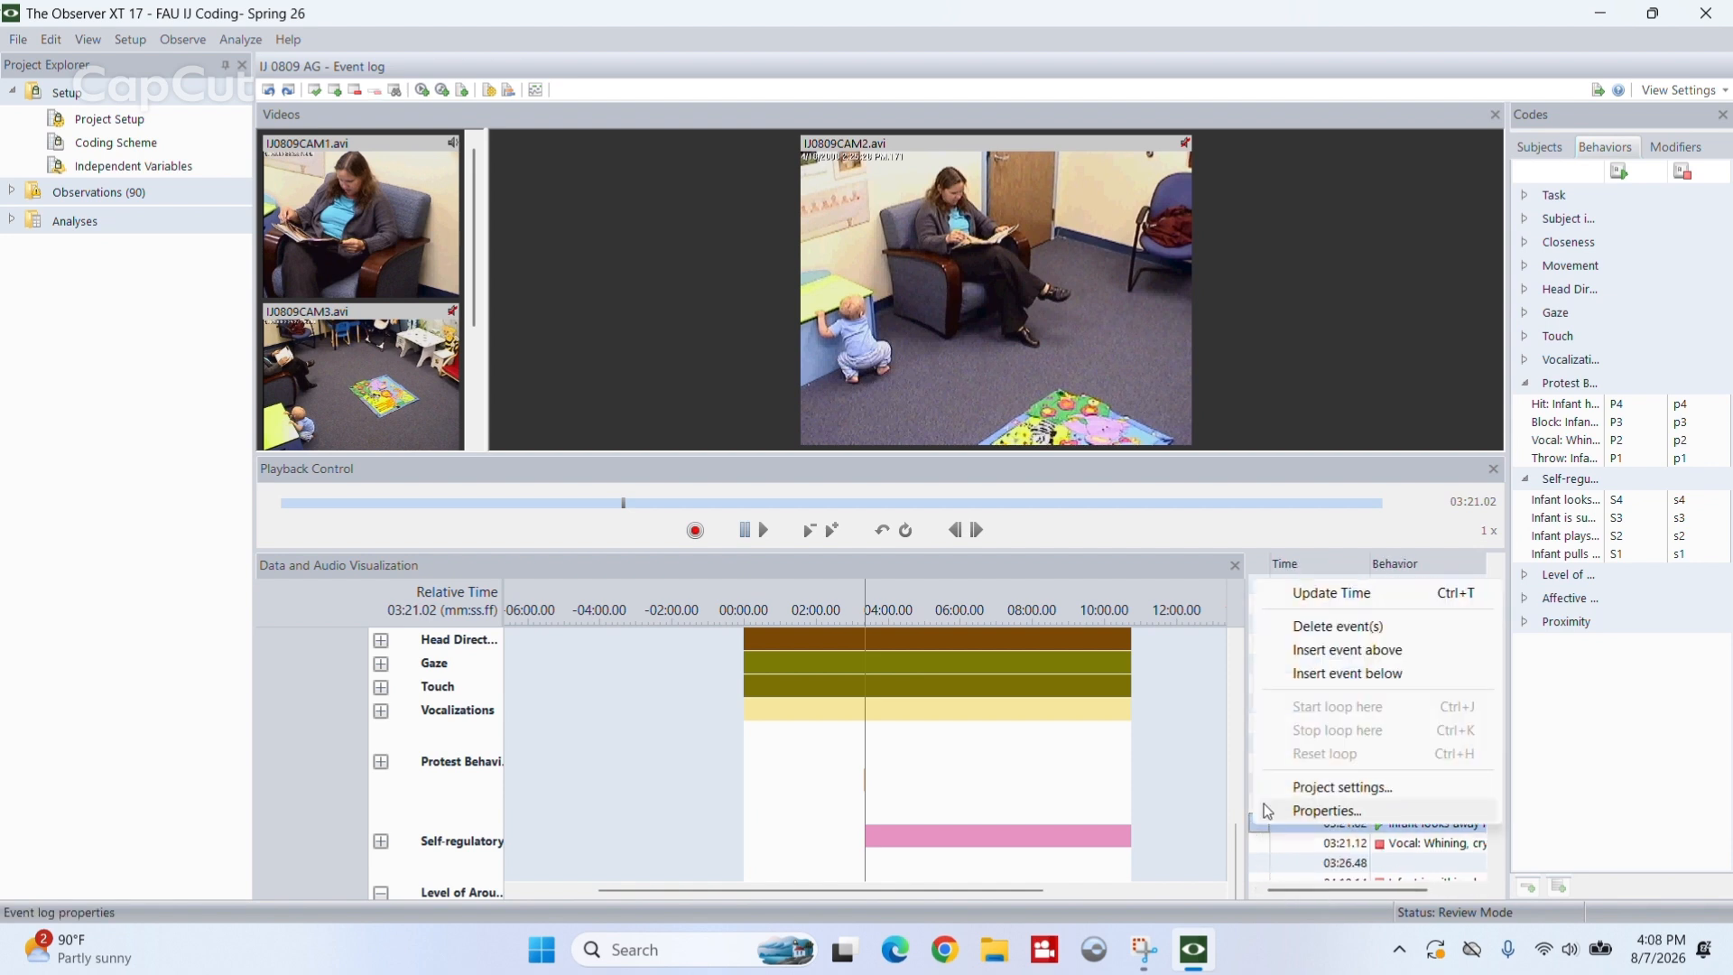
left_click(1141, 789)
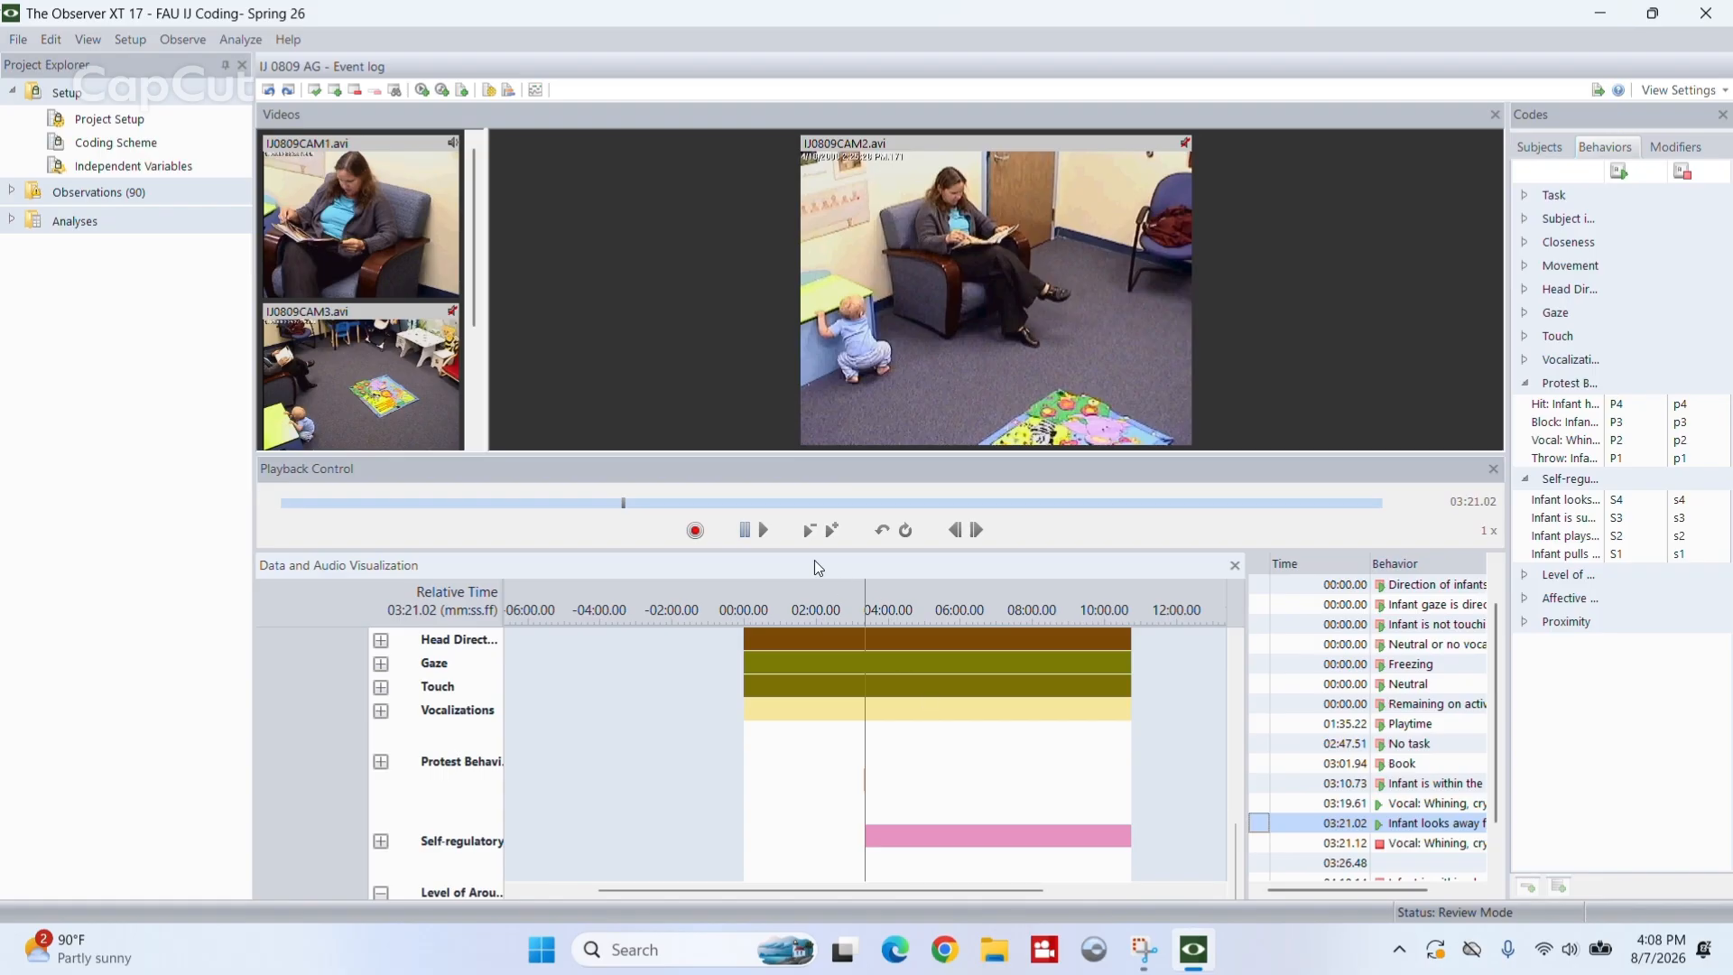
- Play the video past the vocal whining event, pause it and step back to 03:26.43
left_click(759, 528)
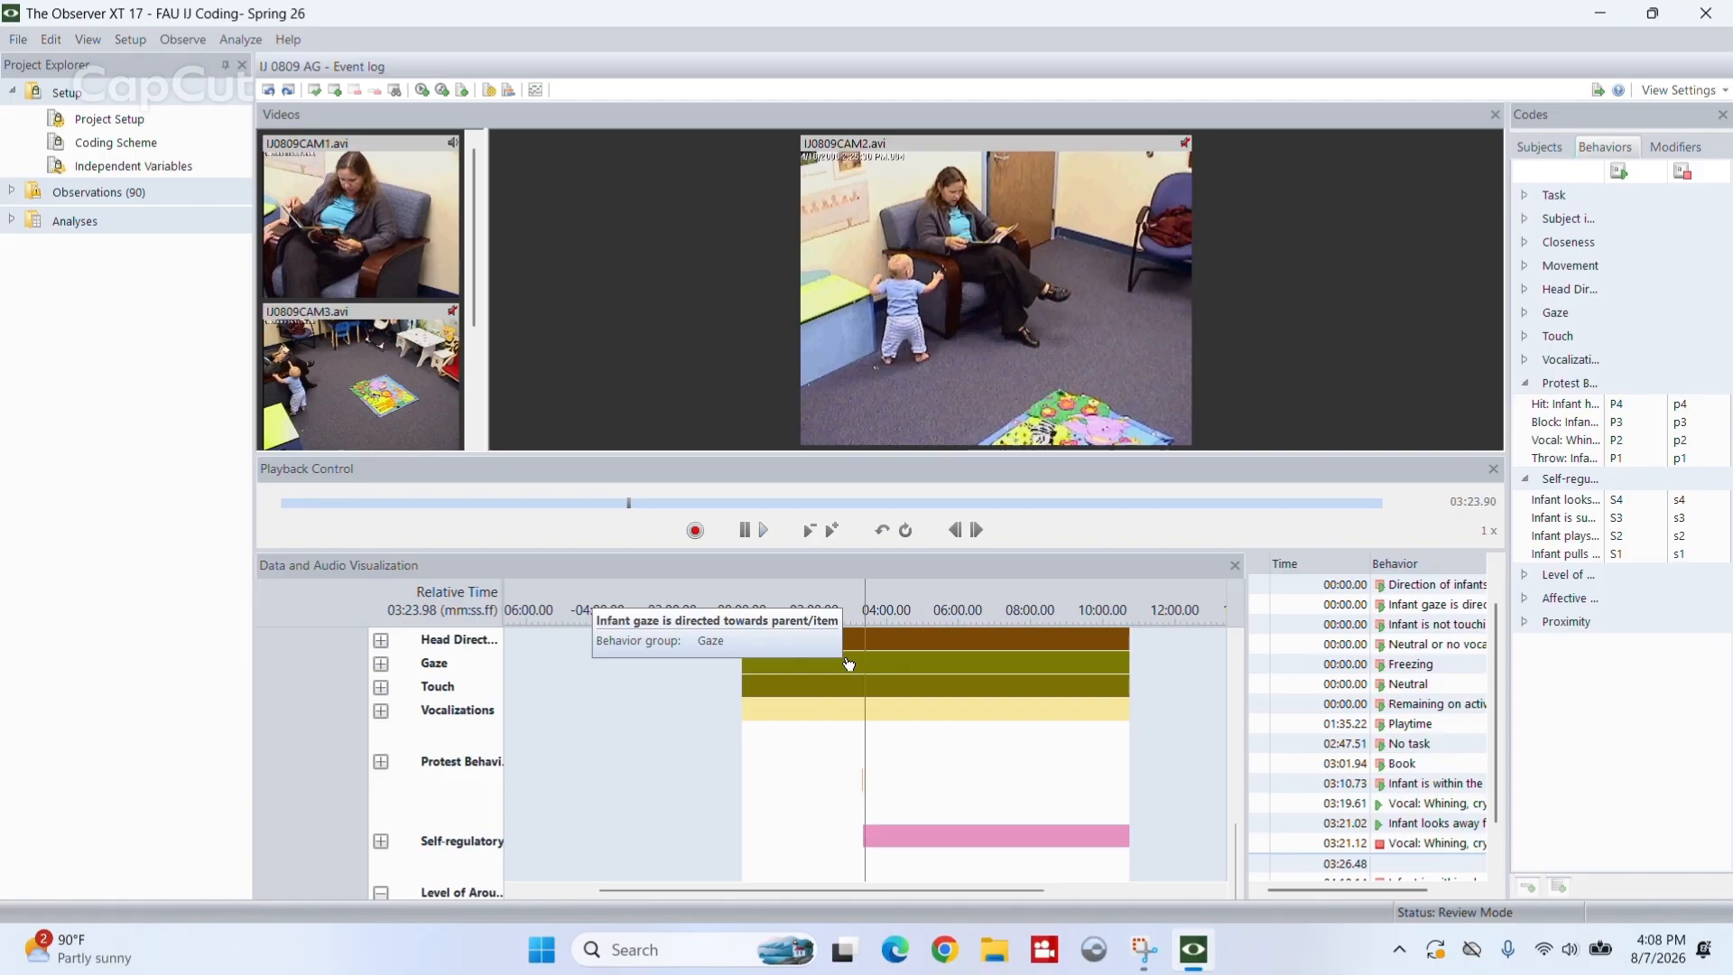
left_click(746, 529)
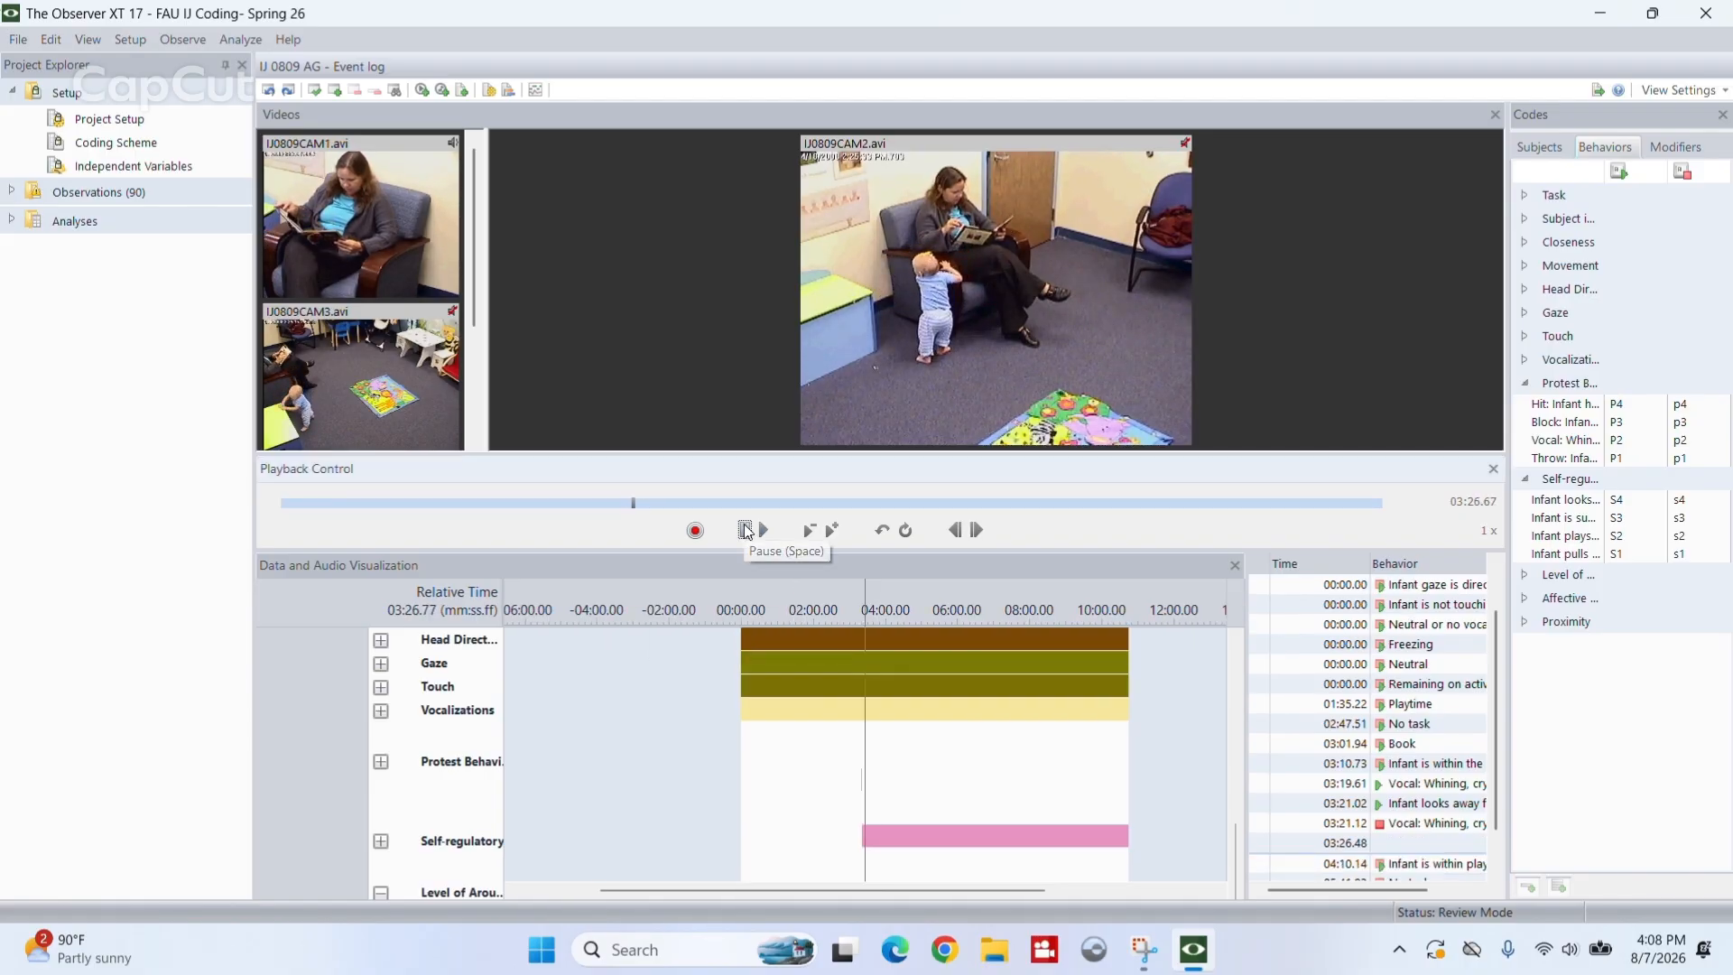
left_click(955, 529)
left_click(955, 529)
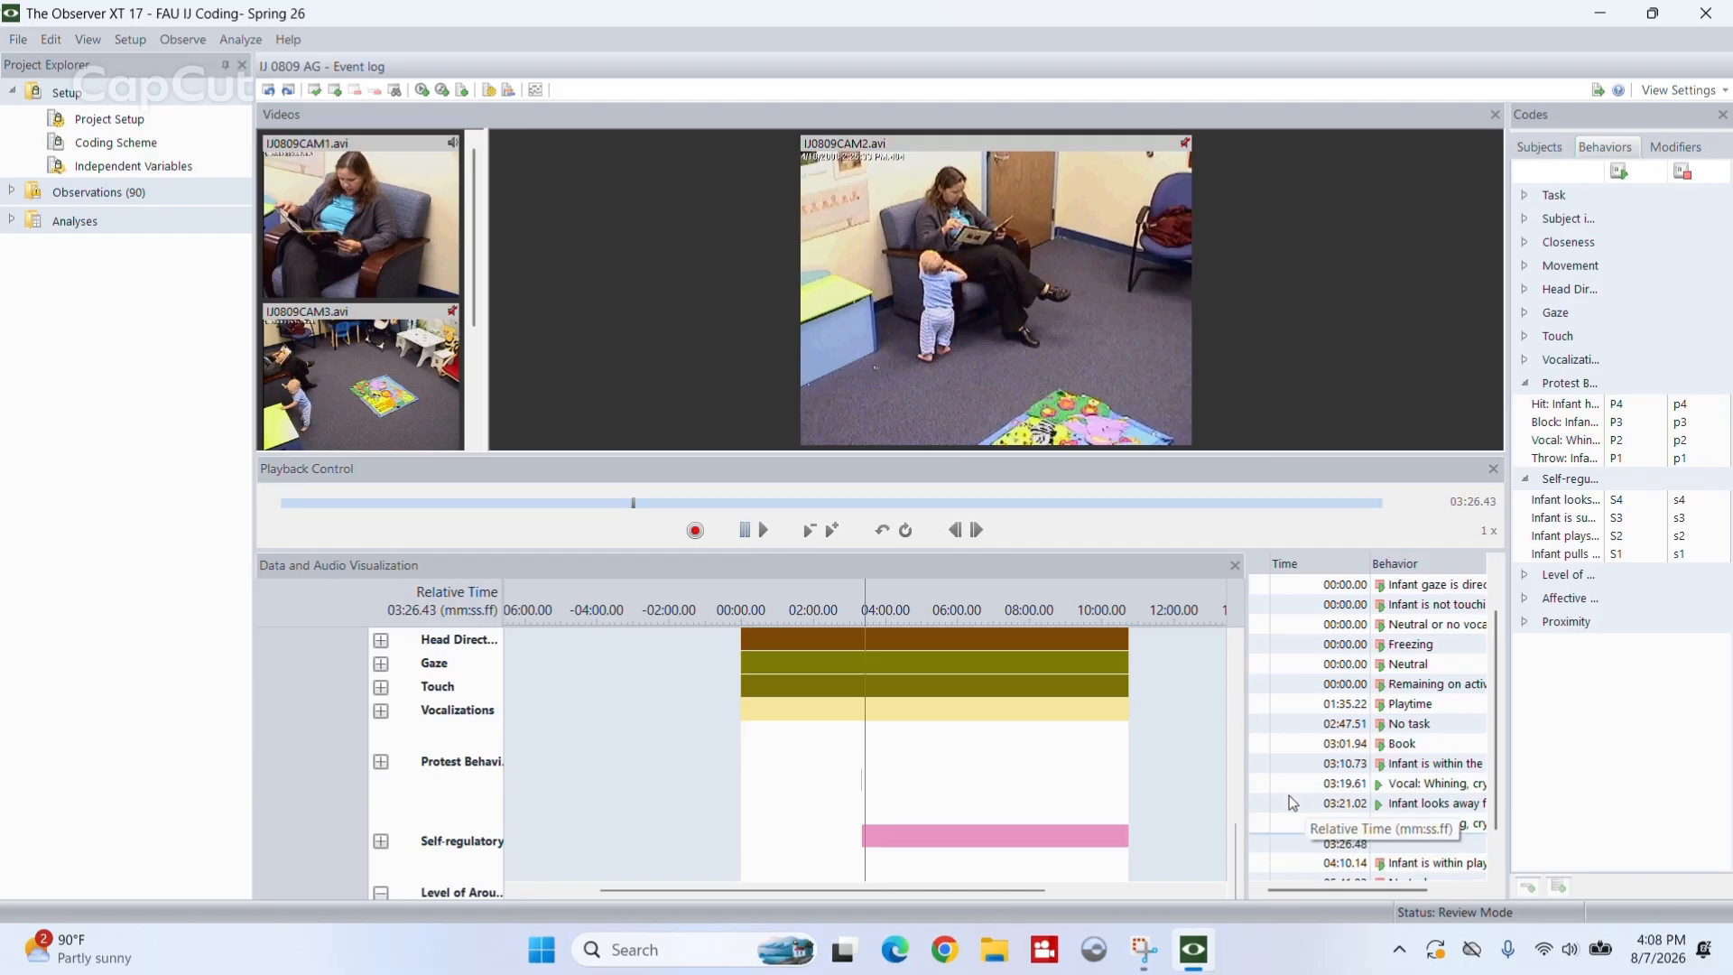
- Try to update the time of the S4 start event at 03:21.02, and delete that event from the log
right_click(1263, 804)
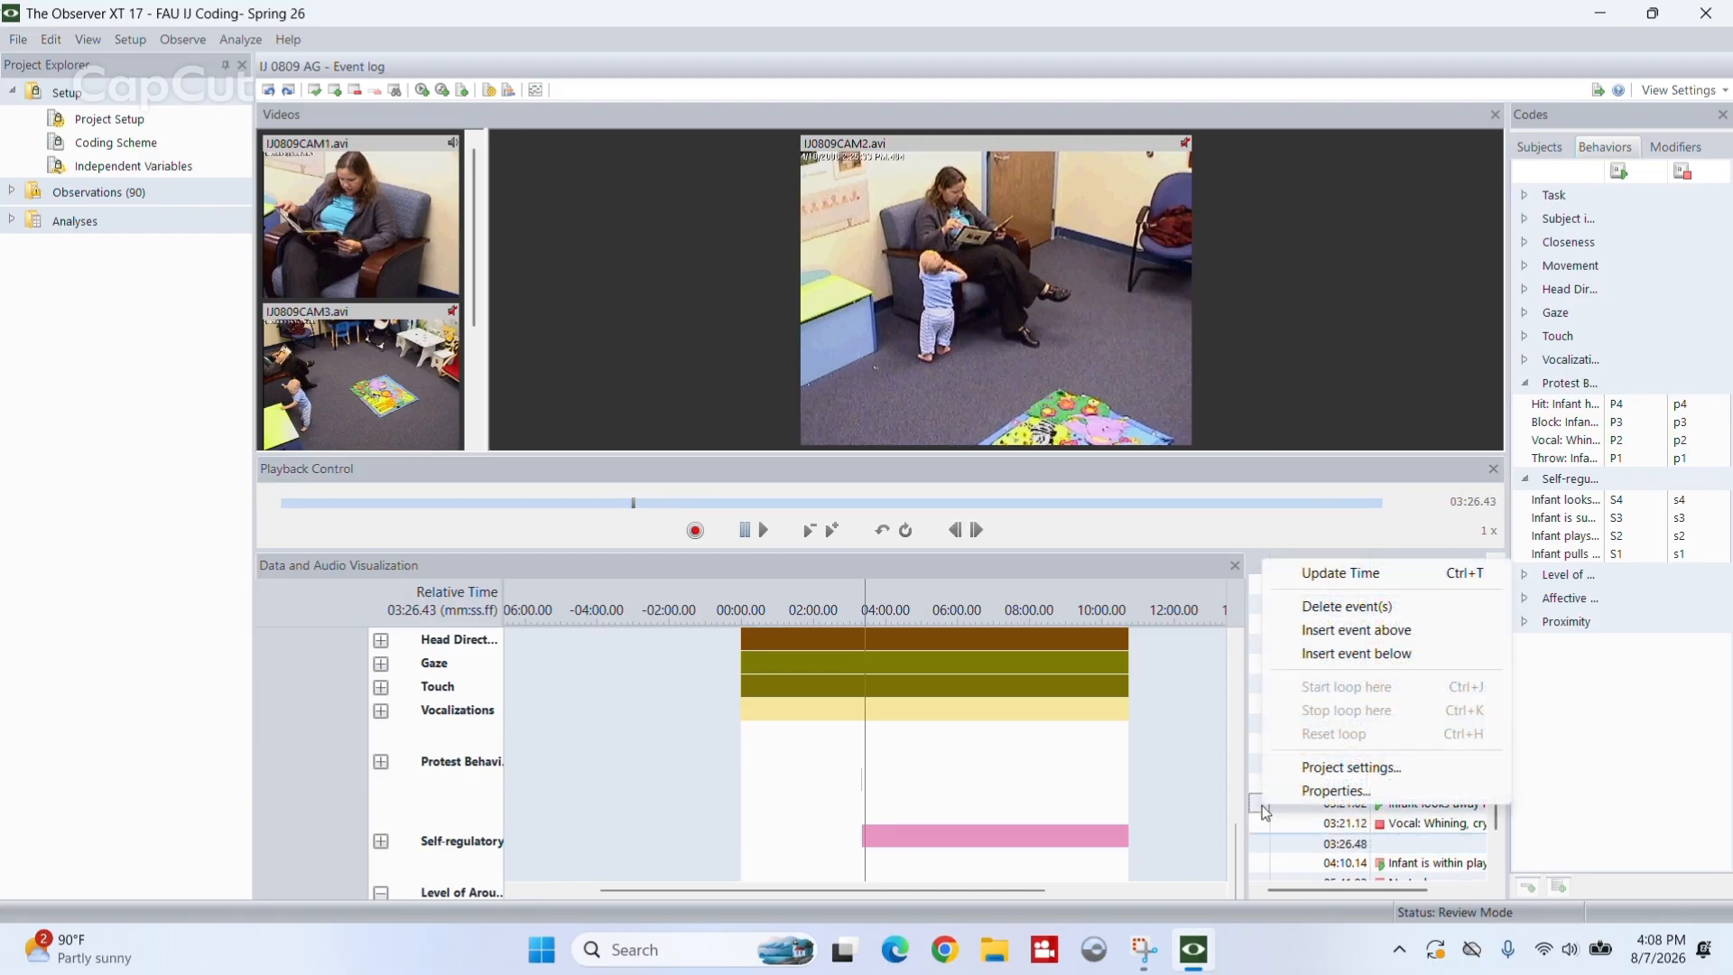
left_click(1350, 575)
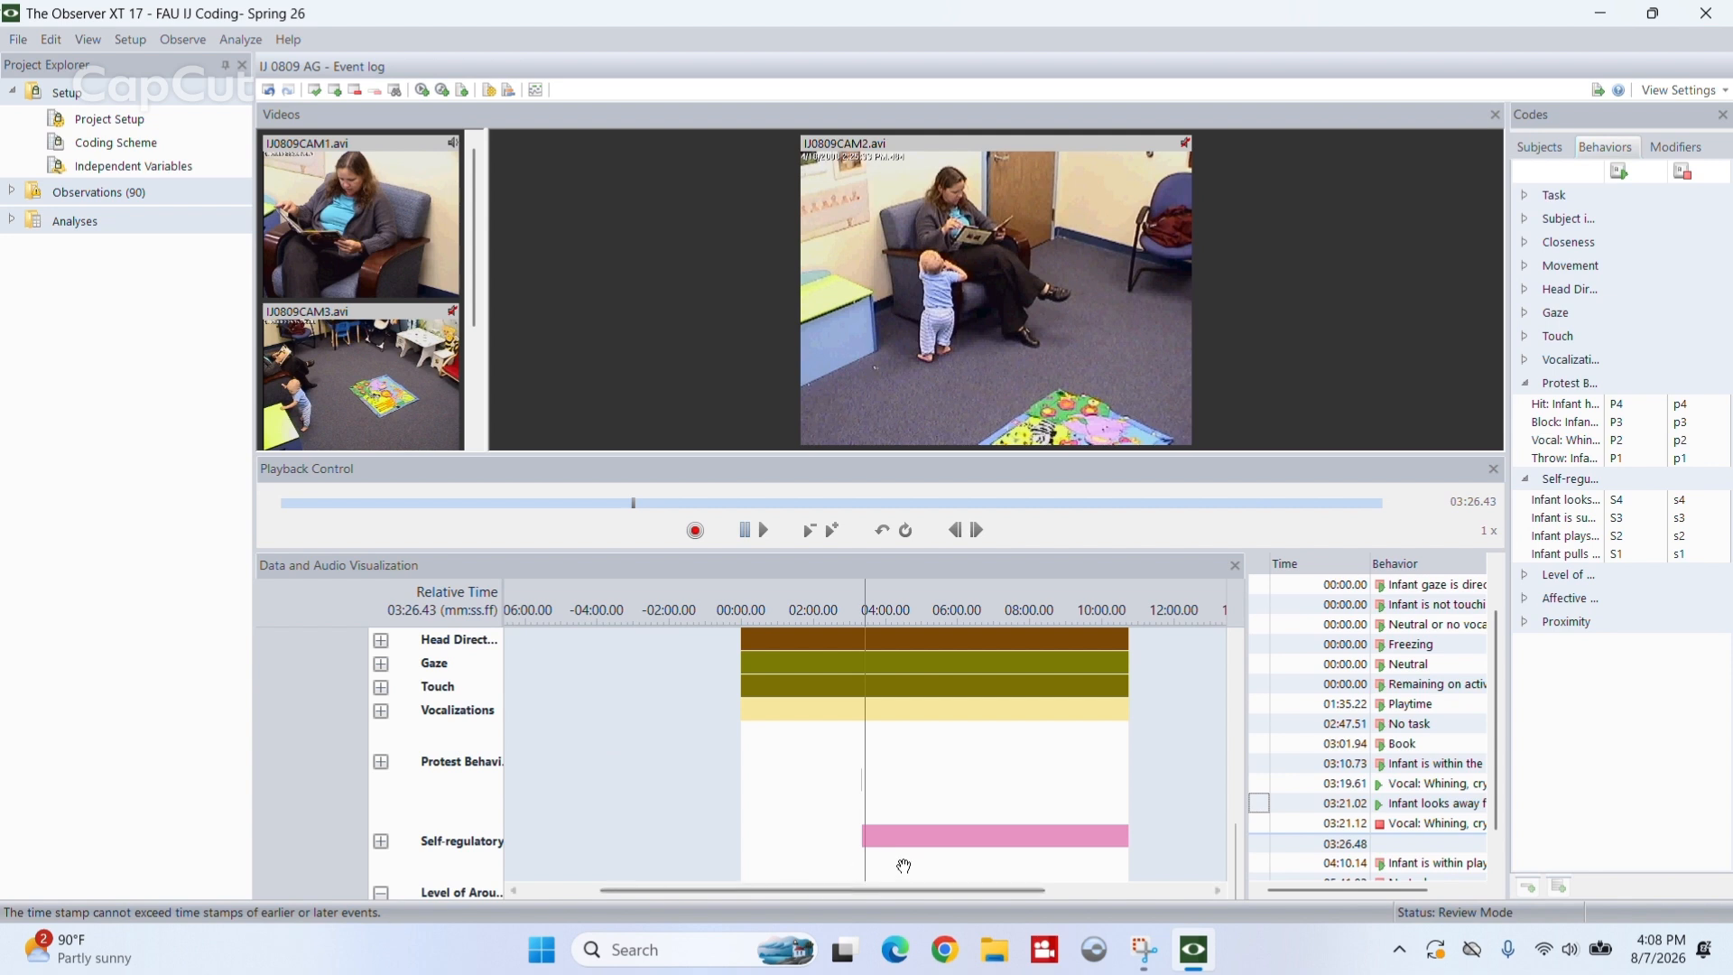
right_click(1261, 802)
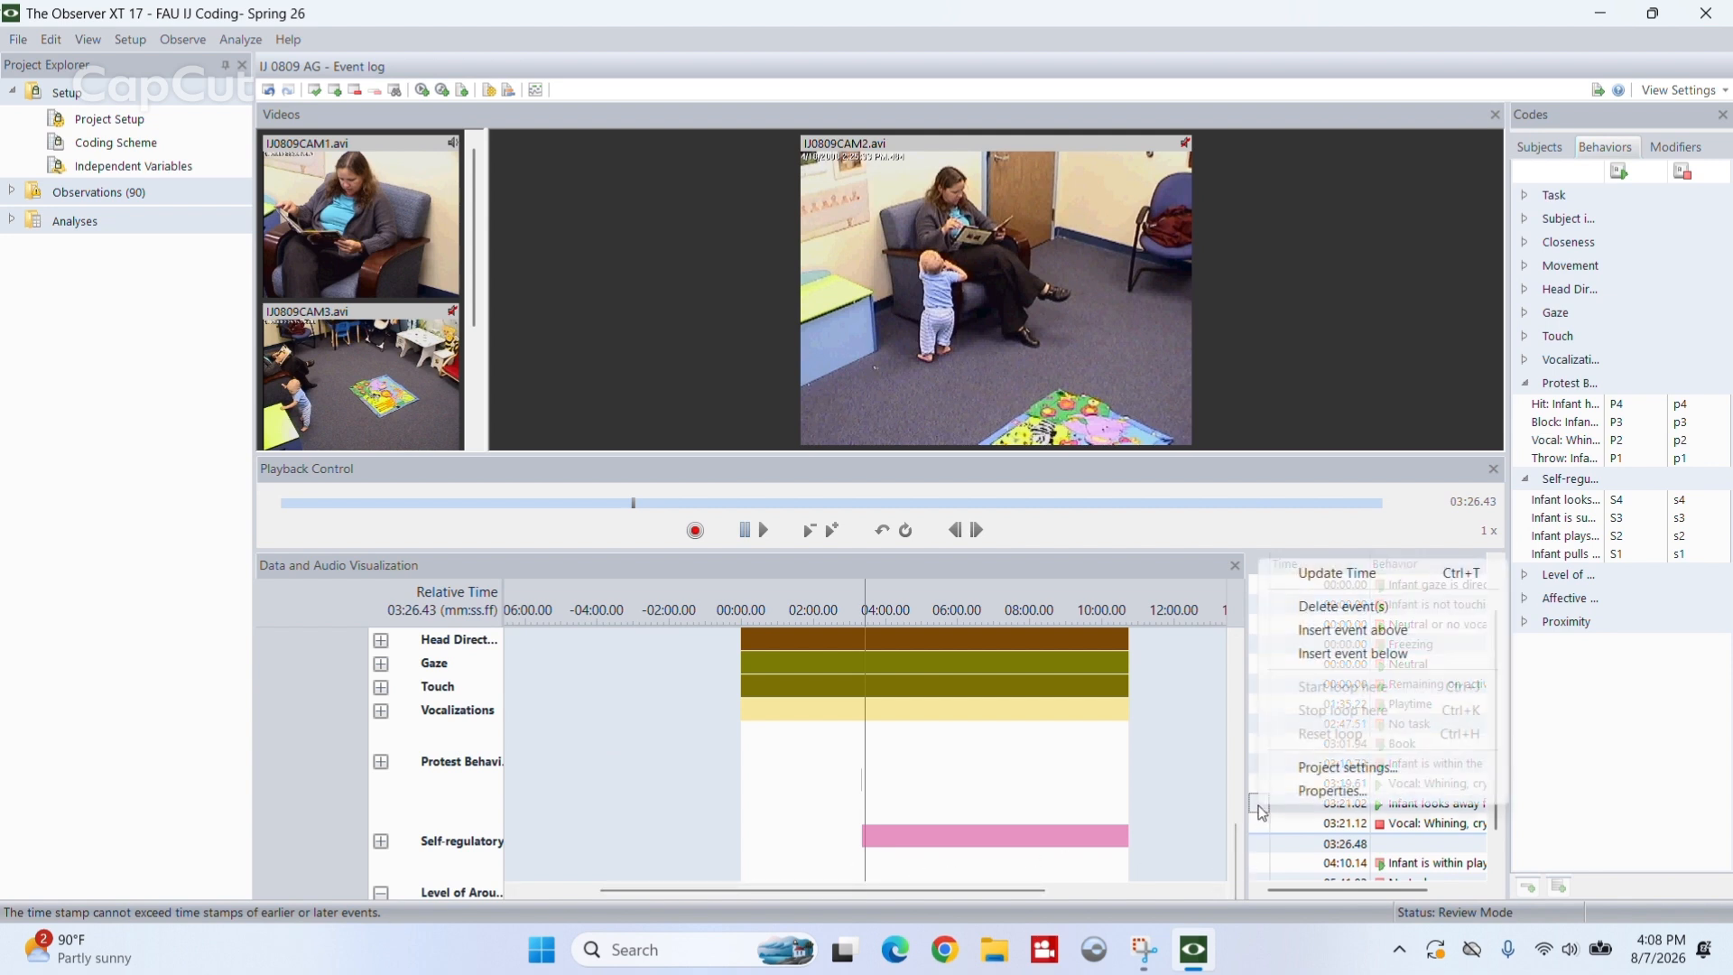
left_click(1360, 605)
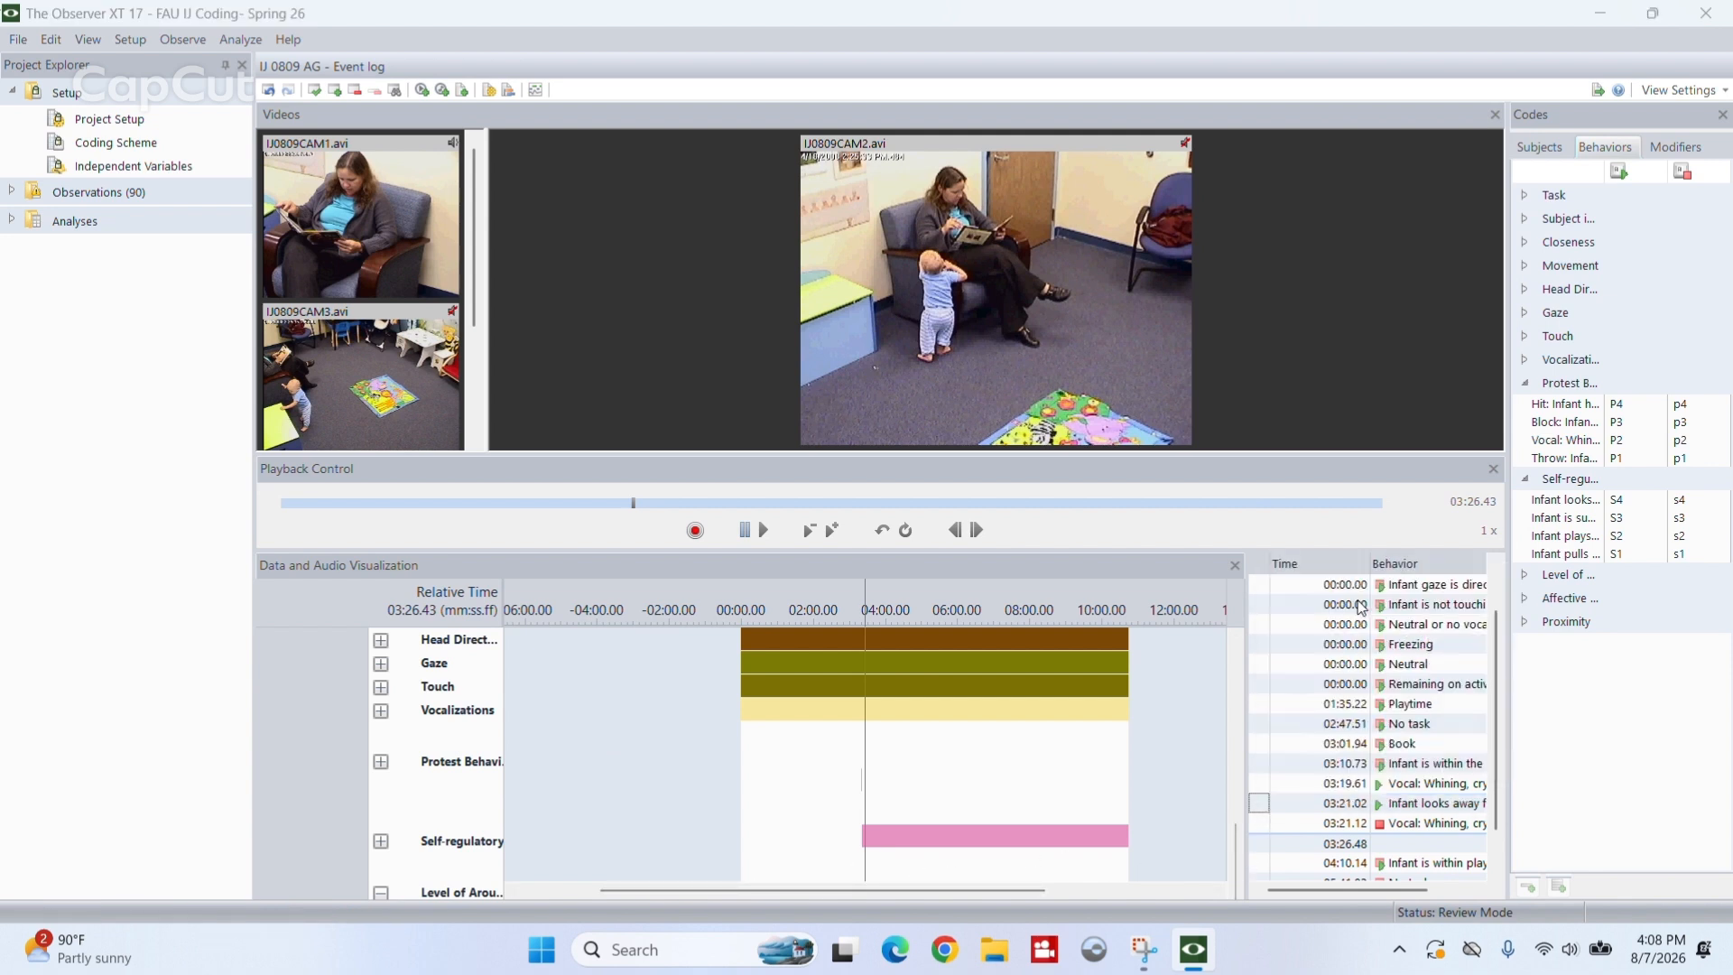
left_click(974, 558)
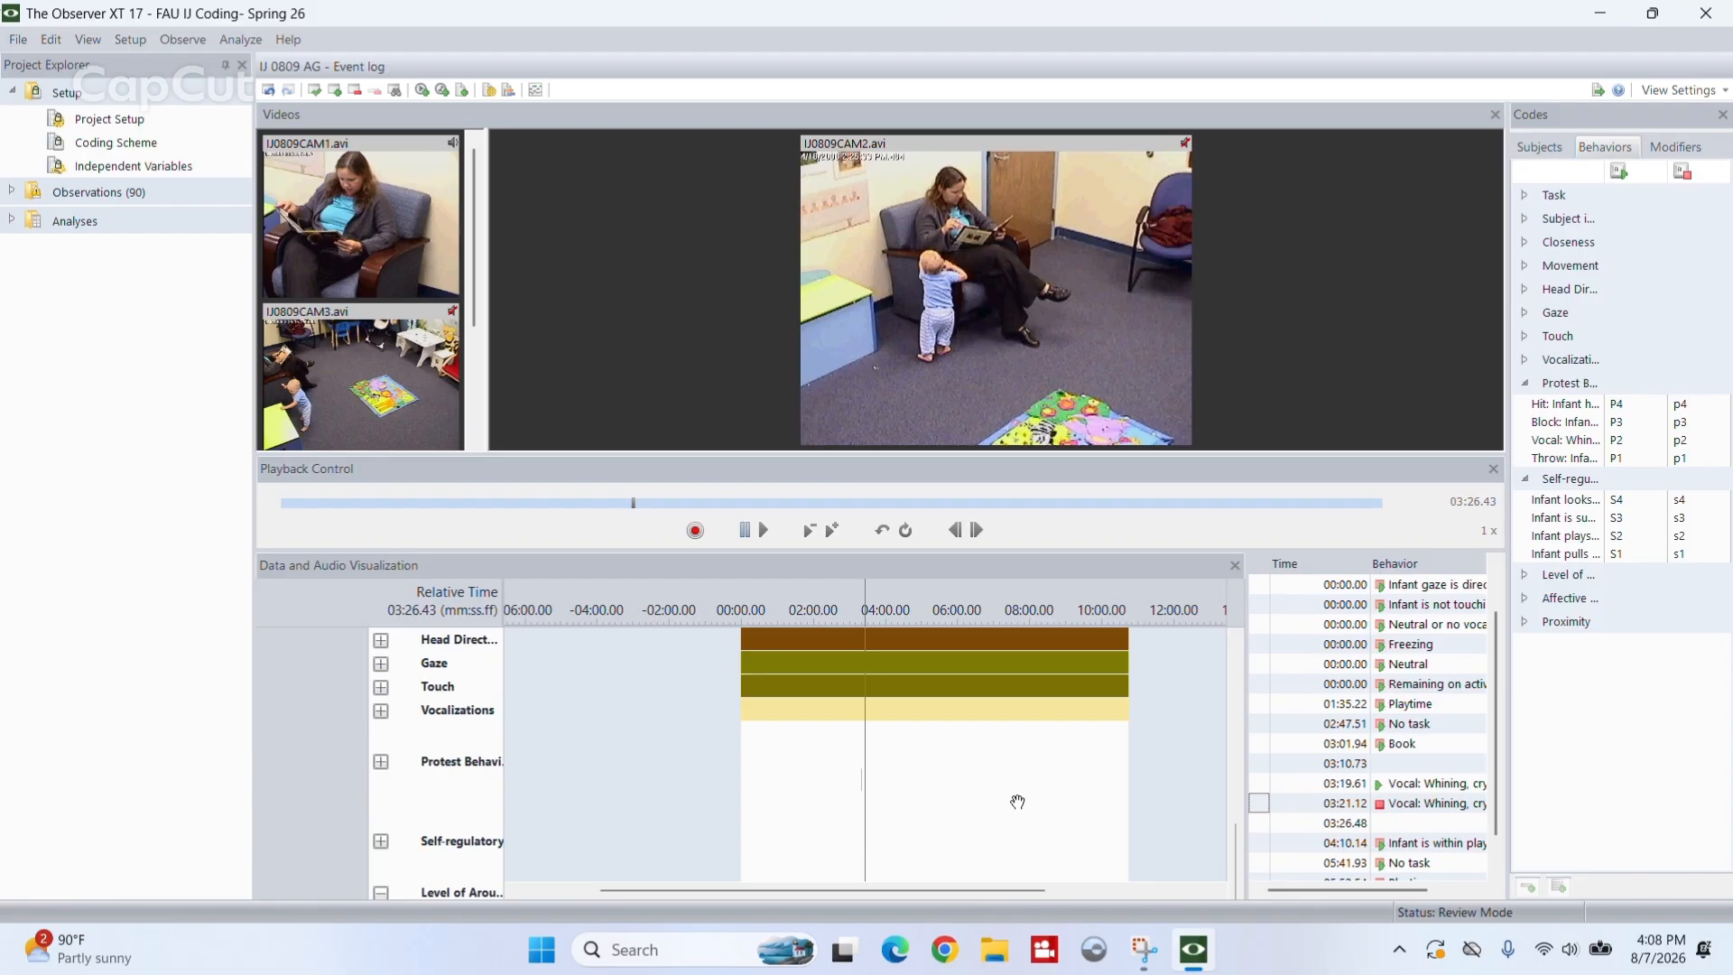
- Log self-regulatory behavior S4 (infant looks away) with its start at 03:26.43 and its stop at 03:30.52
key("shift+s")
key("space")
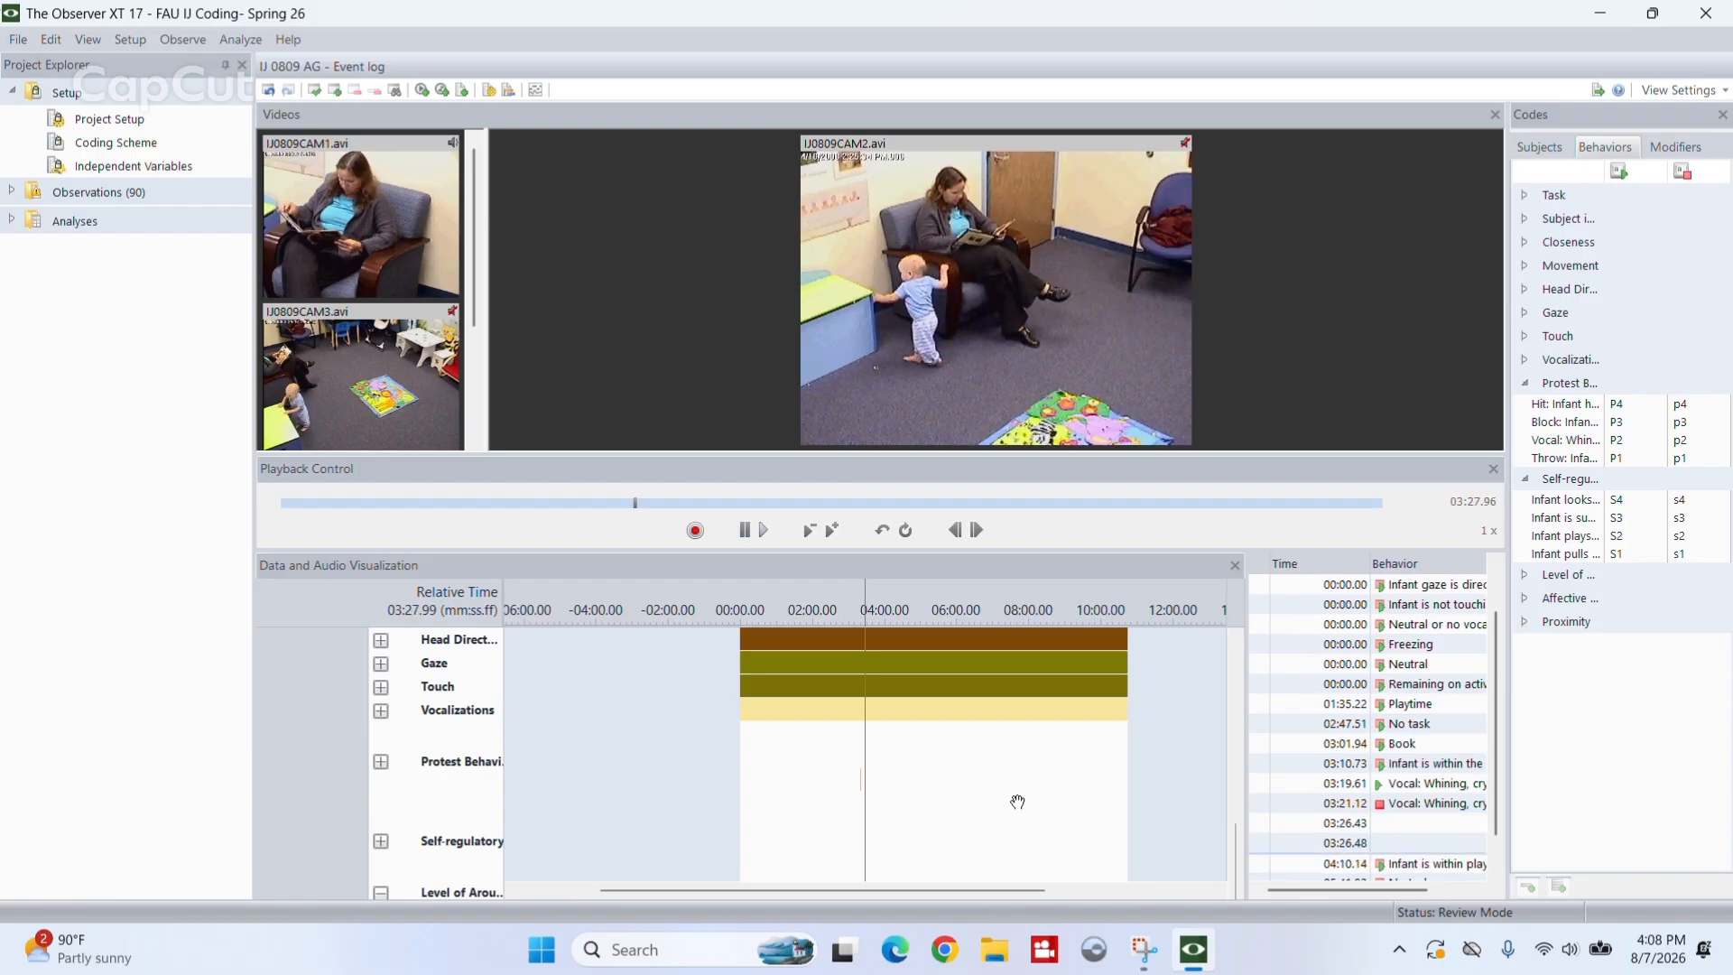
left_click(1401, 826)
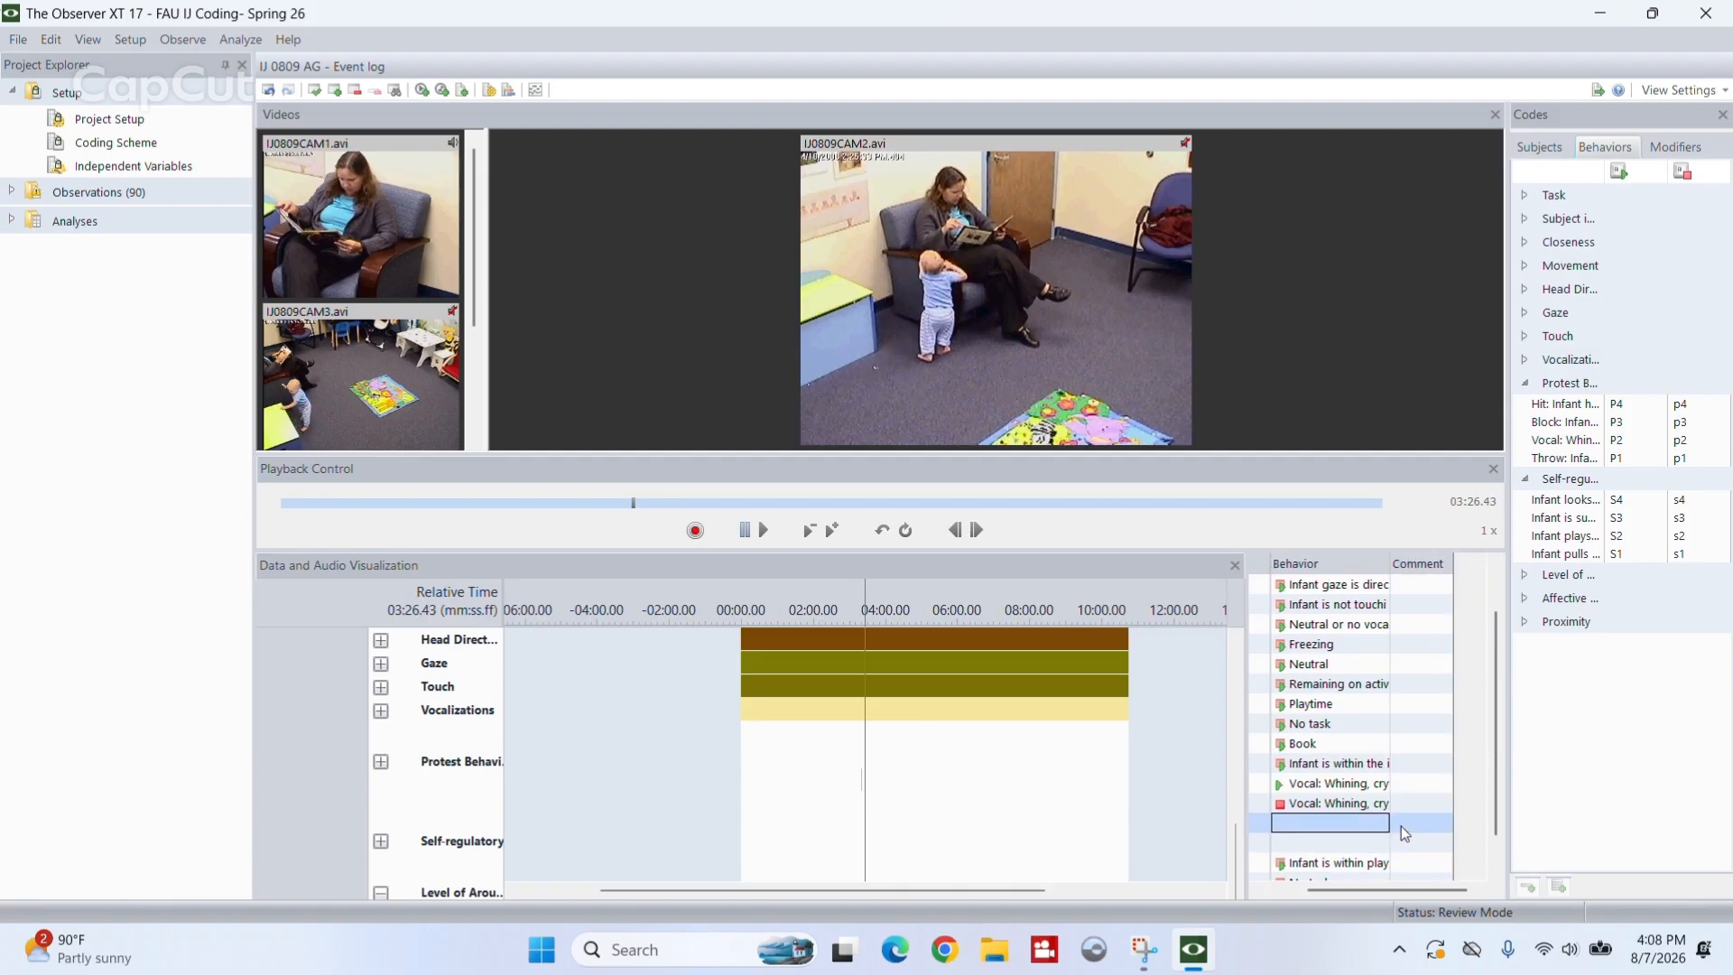
type("s4")
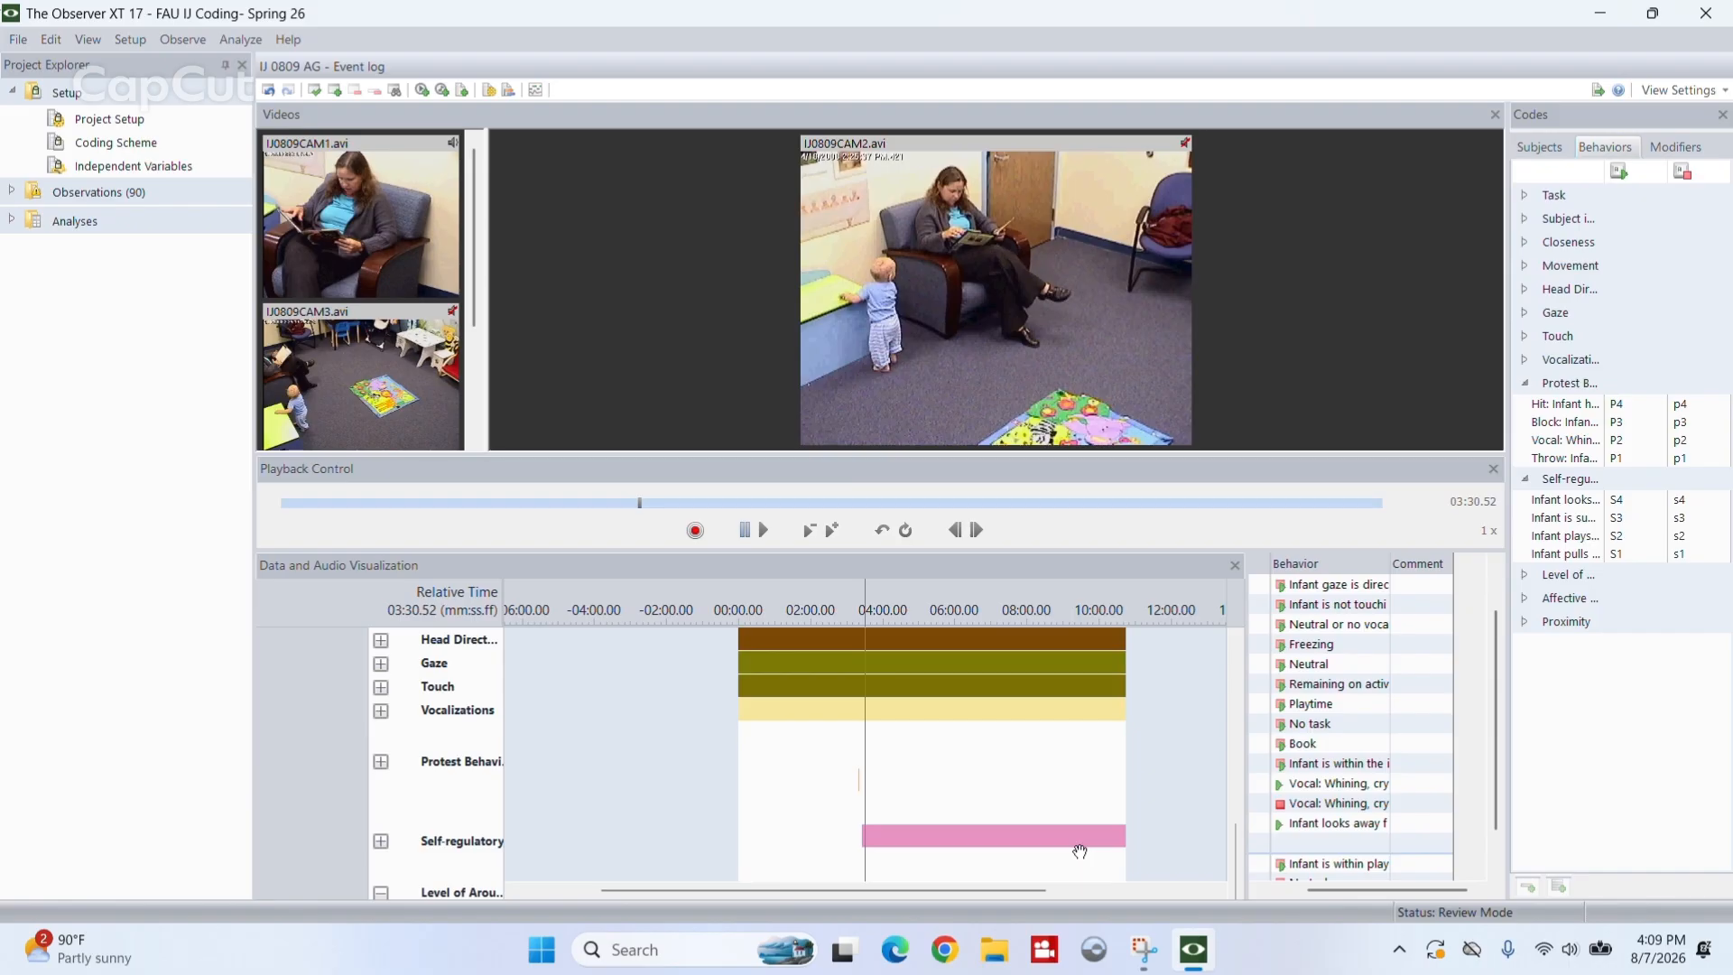
type("s4")
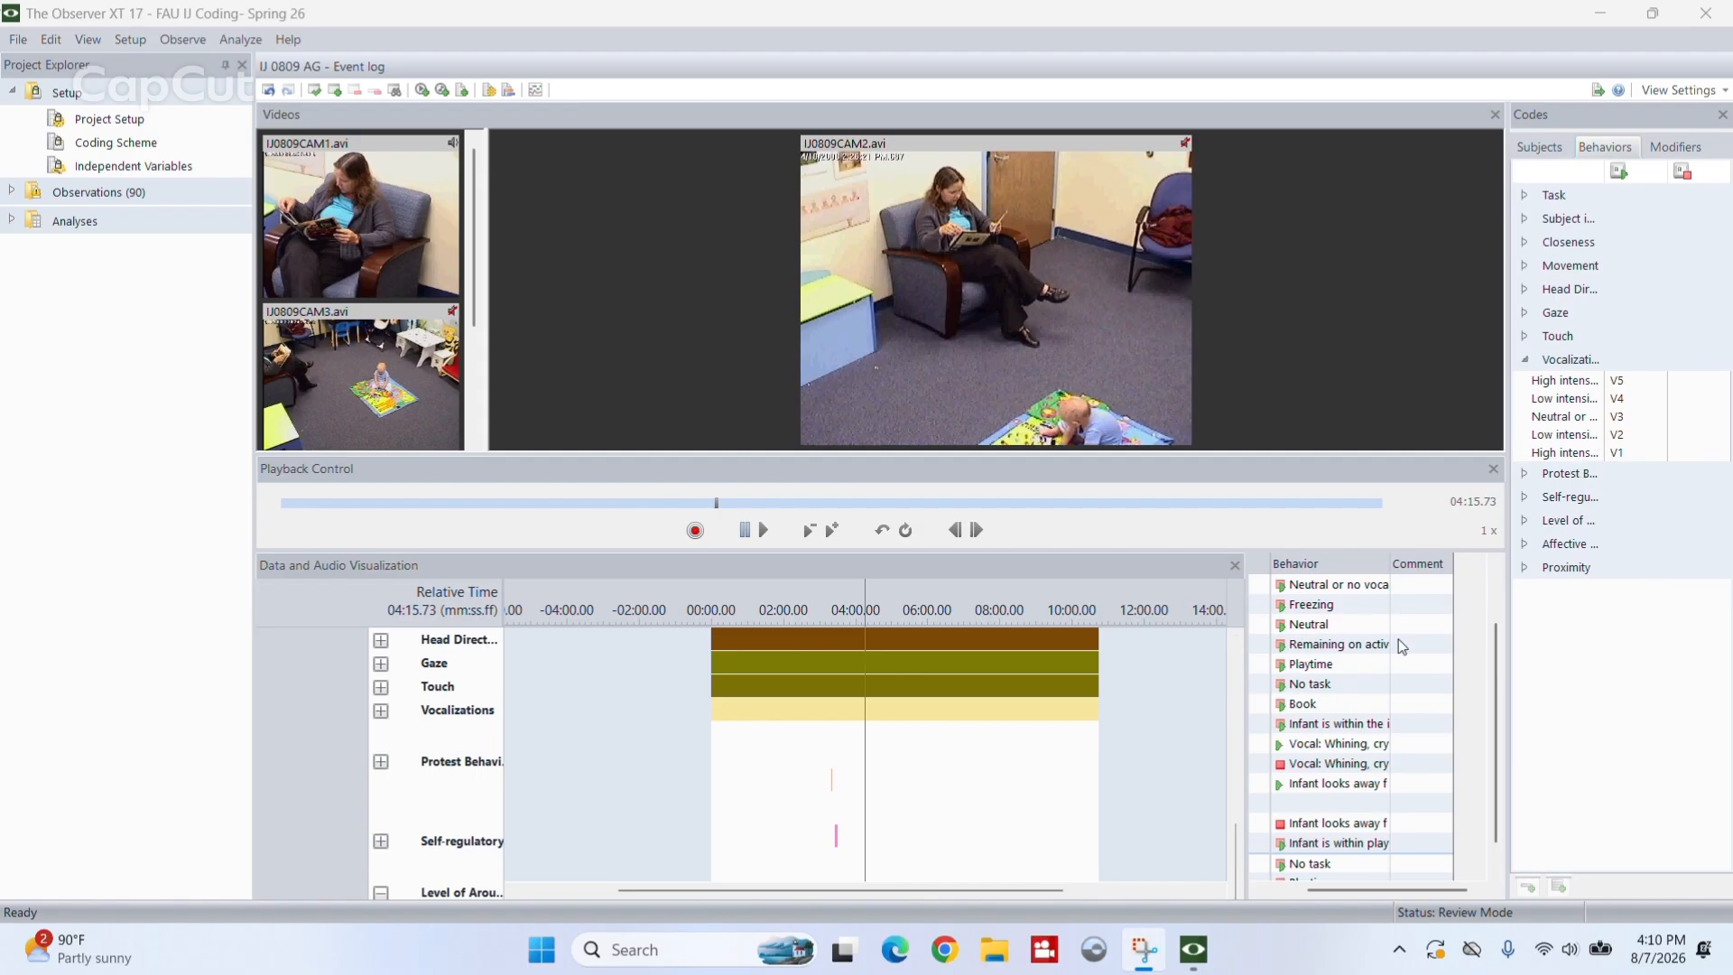
- Expand the Vocalizations group in the data visualization and pause the playing video at 04:27.58
mouse_move(1228, 852)
left_mouse_down()
mouse_move(1240, 882)
mouse_move(1242, 849)
left_mouse_up()
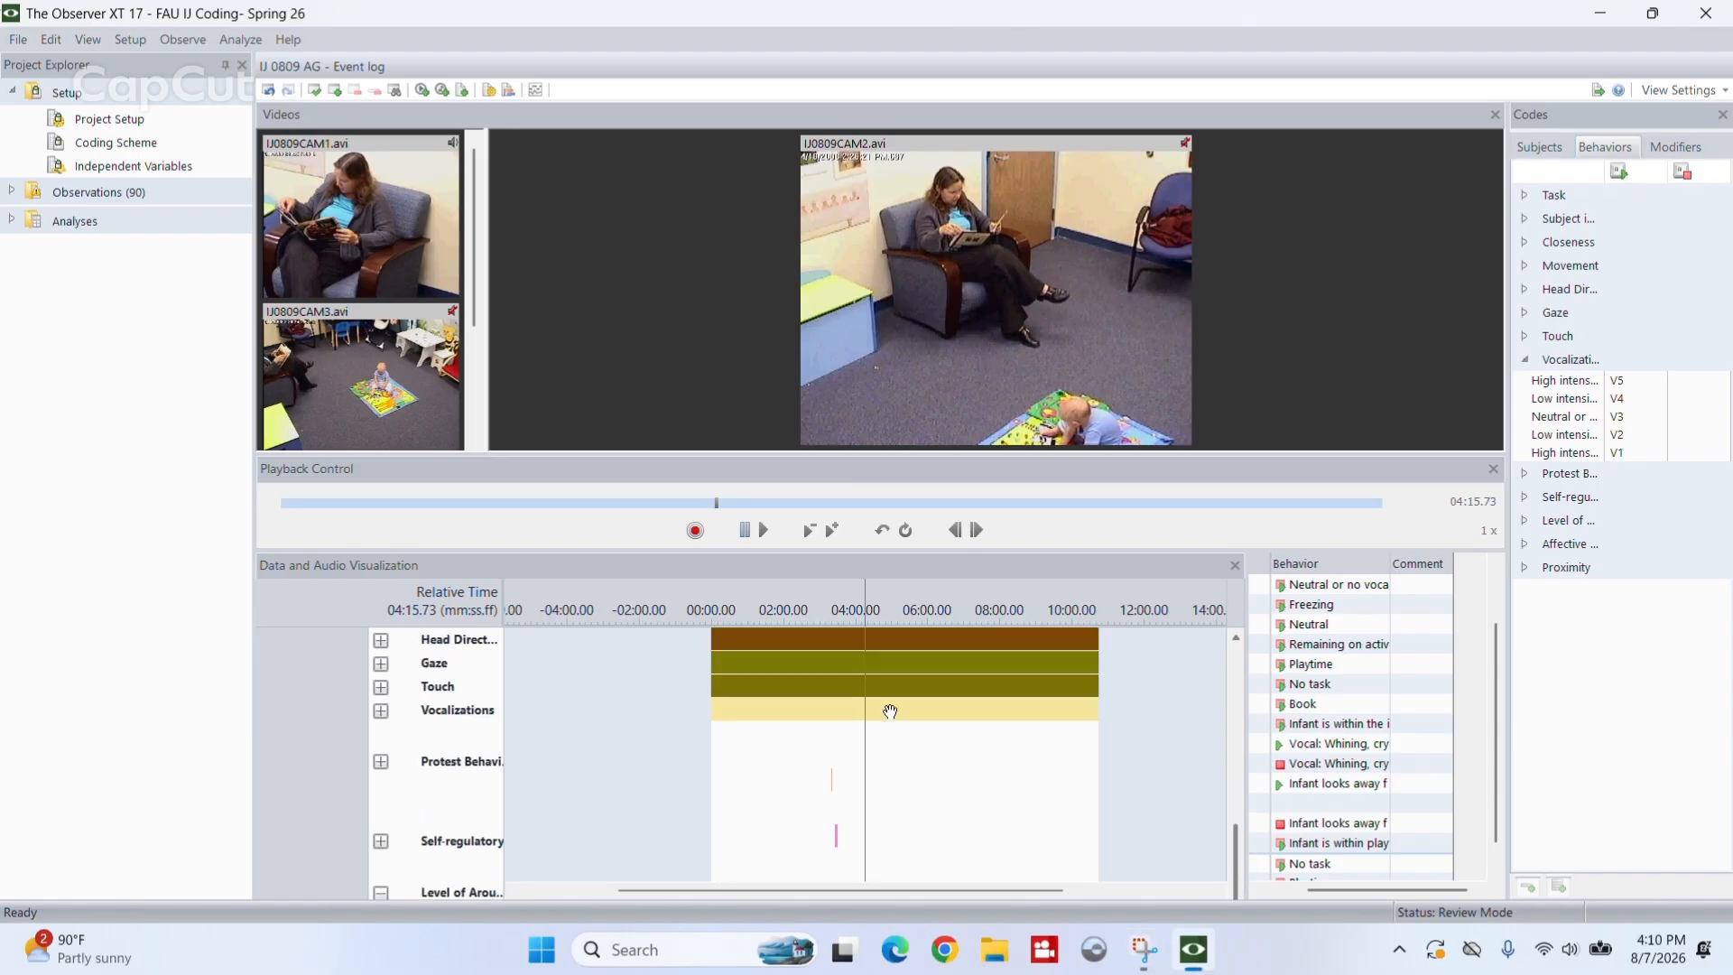
left_click(380, 710)
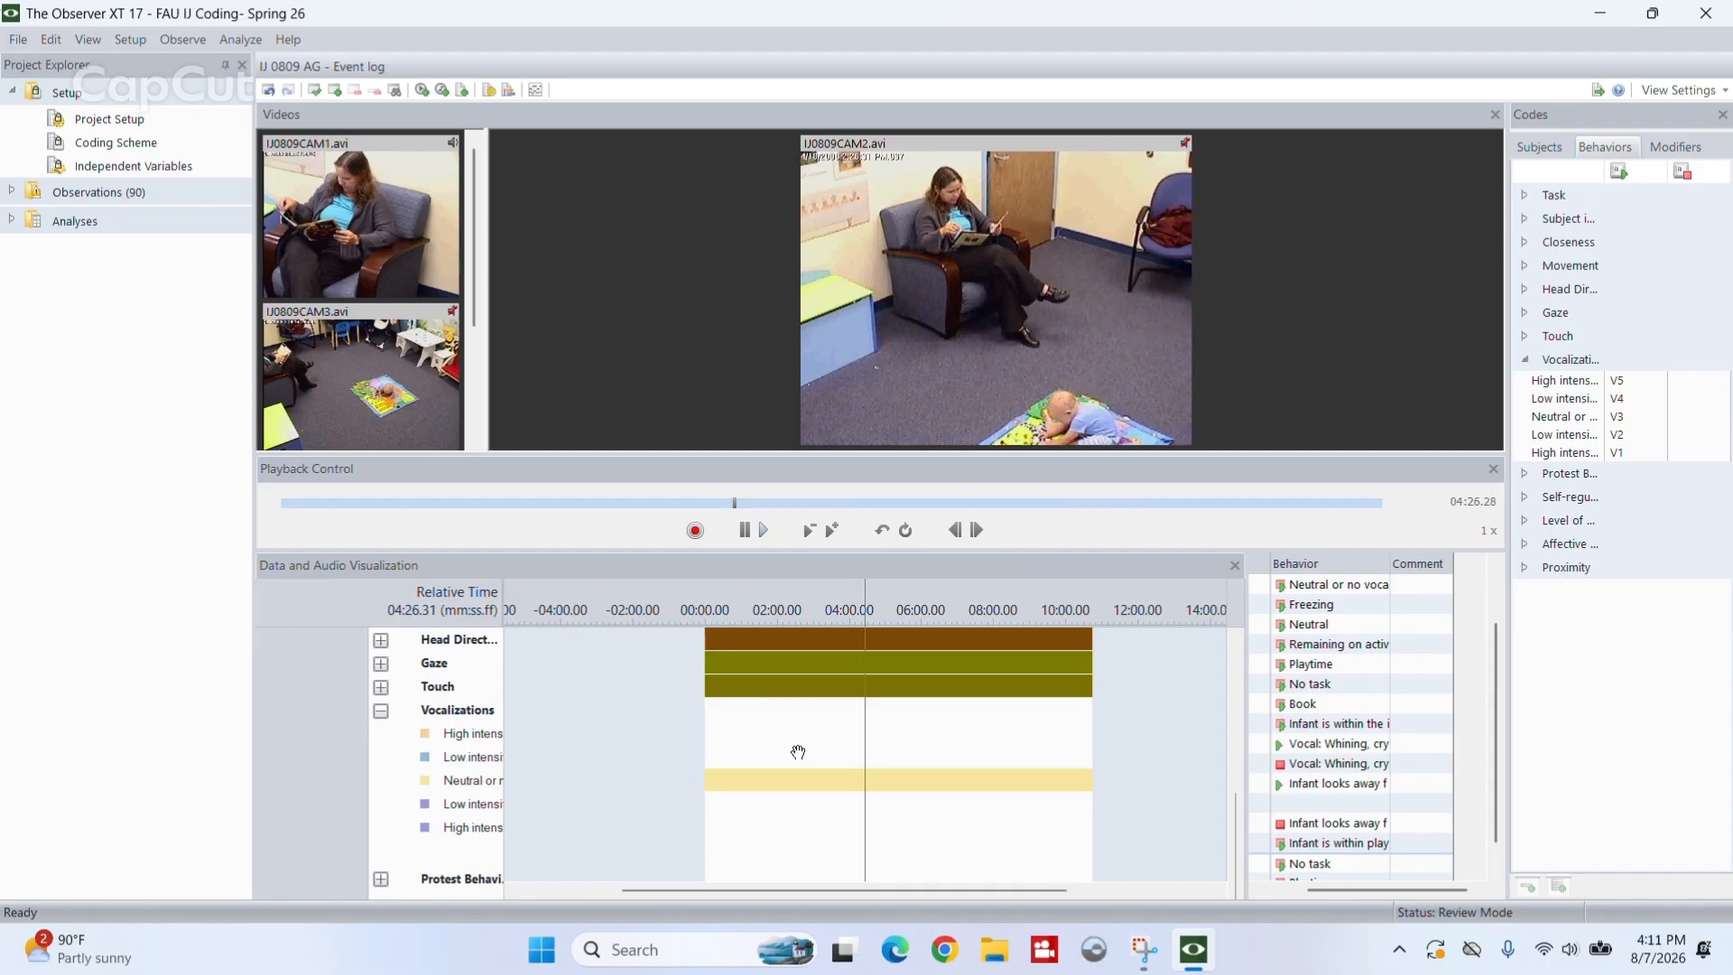
key("space")
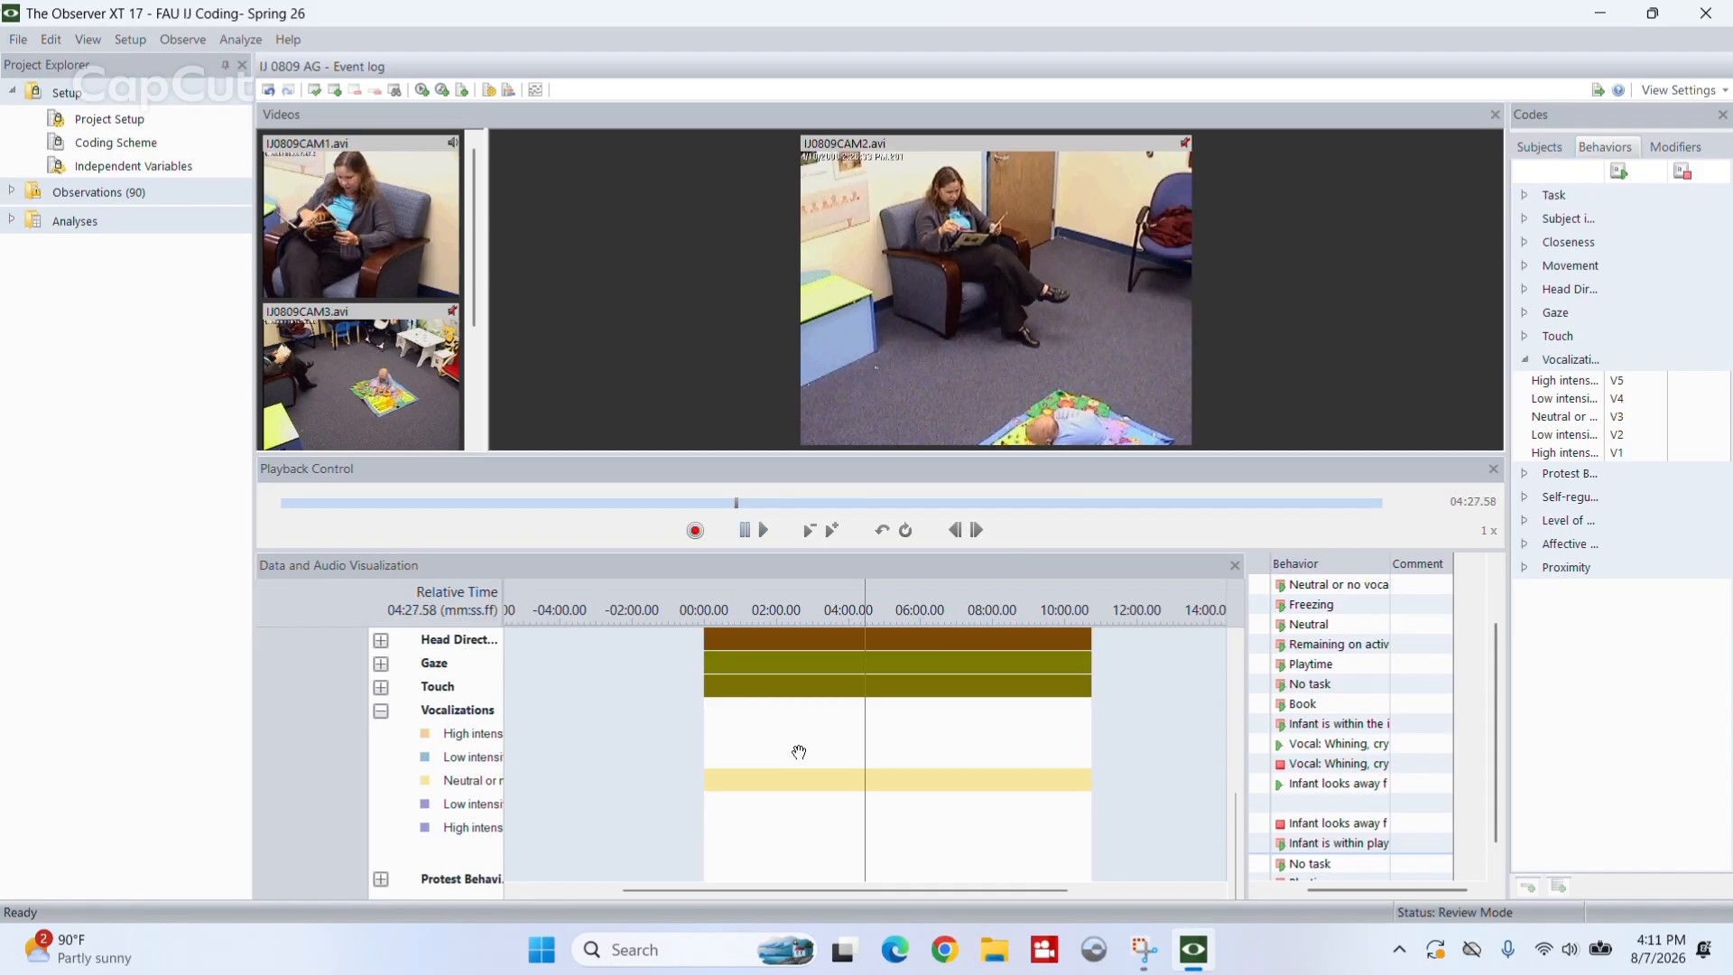
- Rewind the video along the data visualization timeline to 04:08.12 and replay it from there
left_click_drag(800, 752, 813, 751)
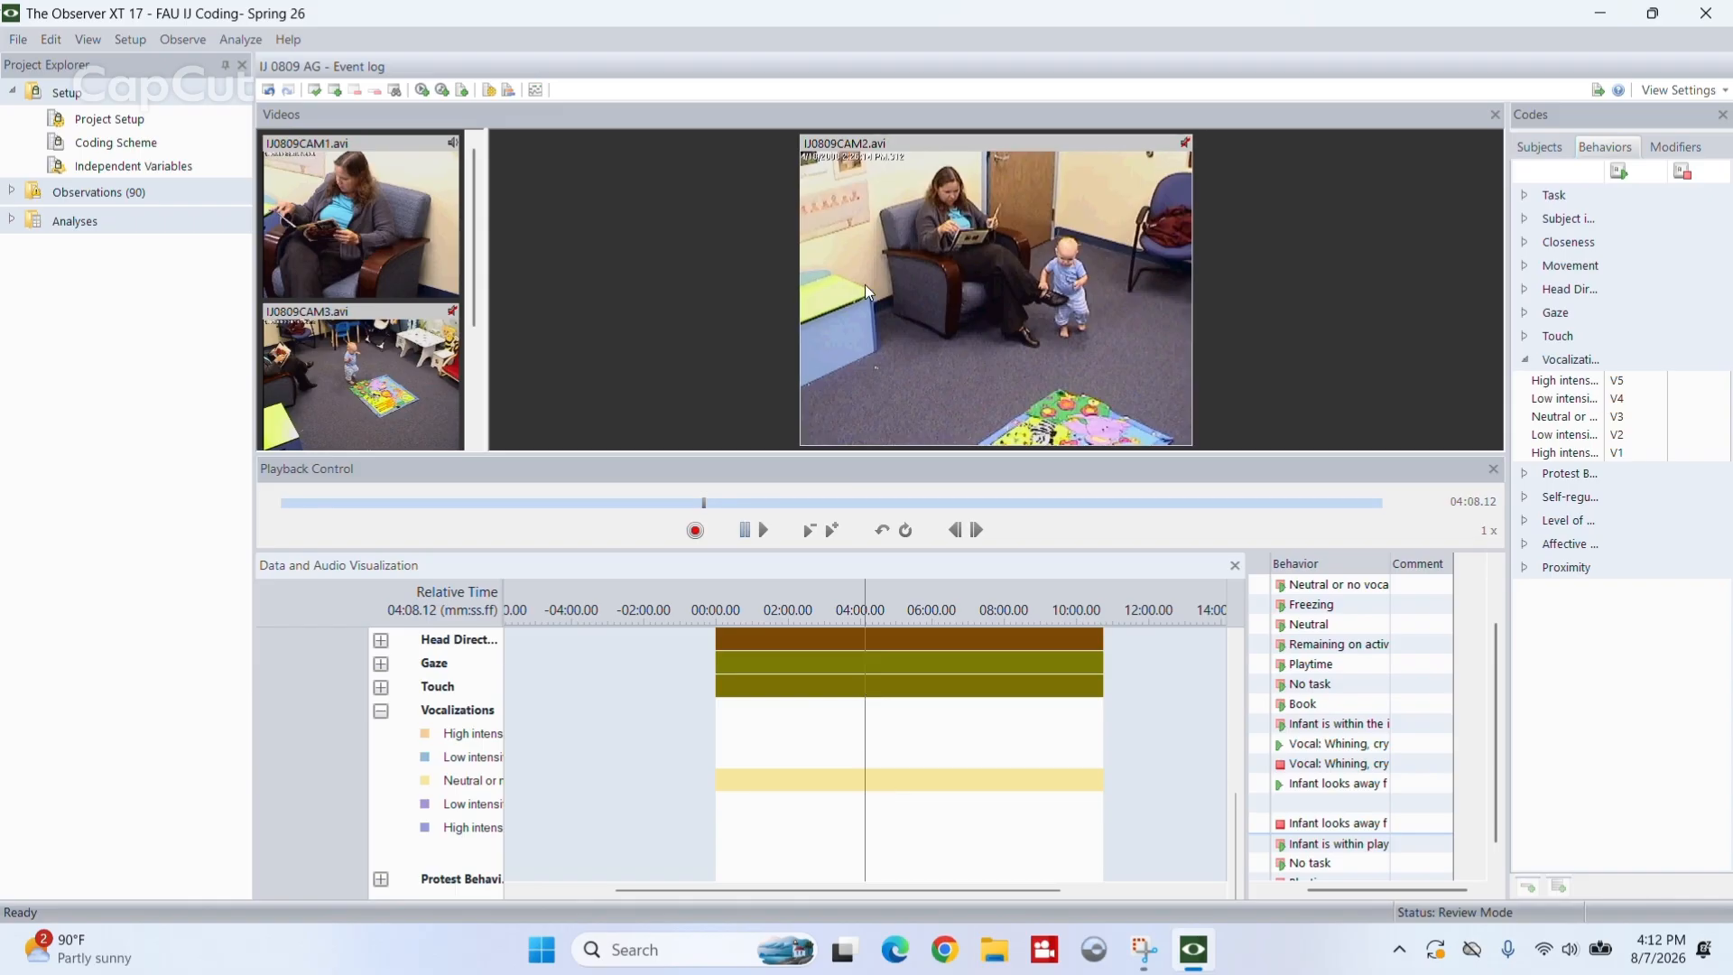
left_click(747, 42)
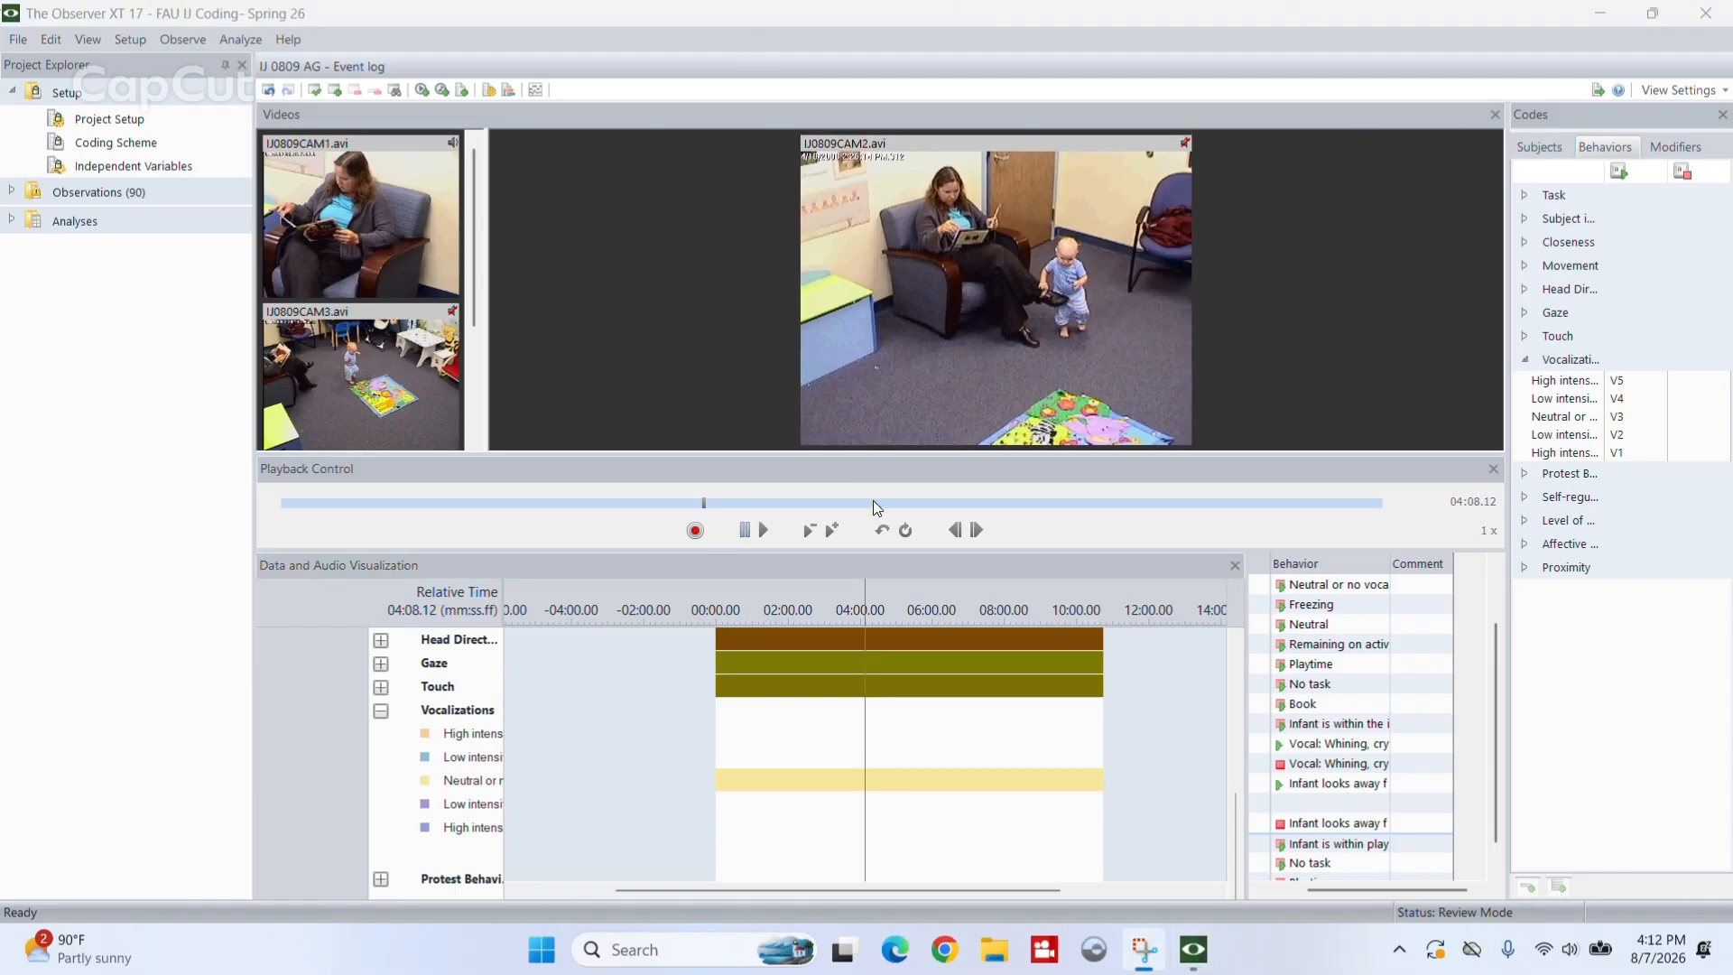
left_click(765, 531)
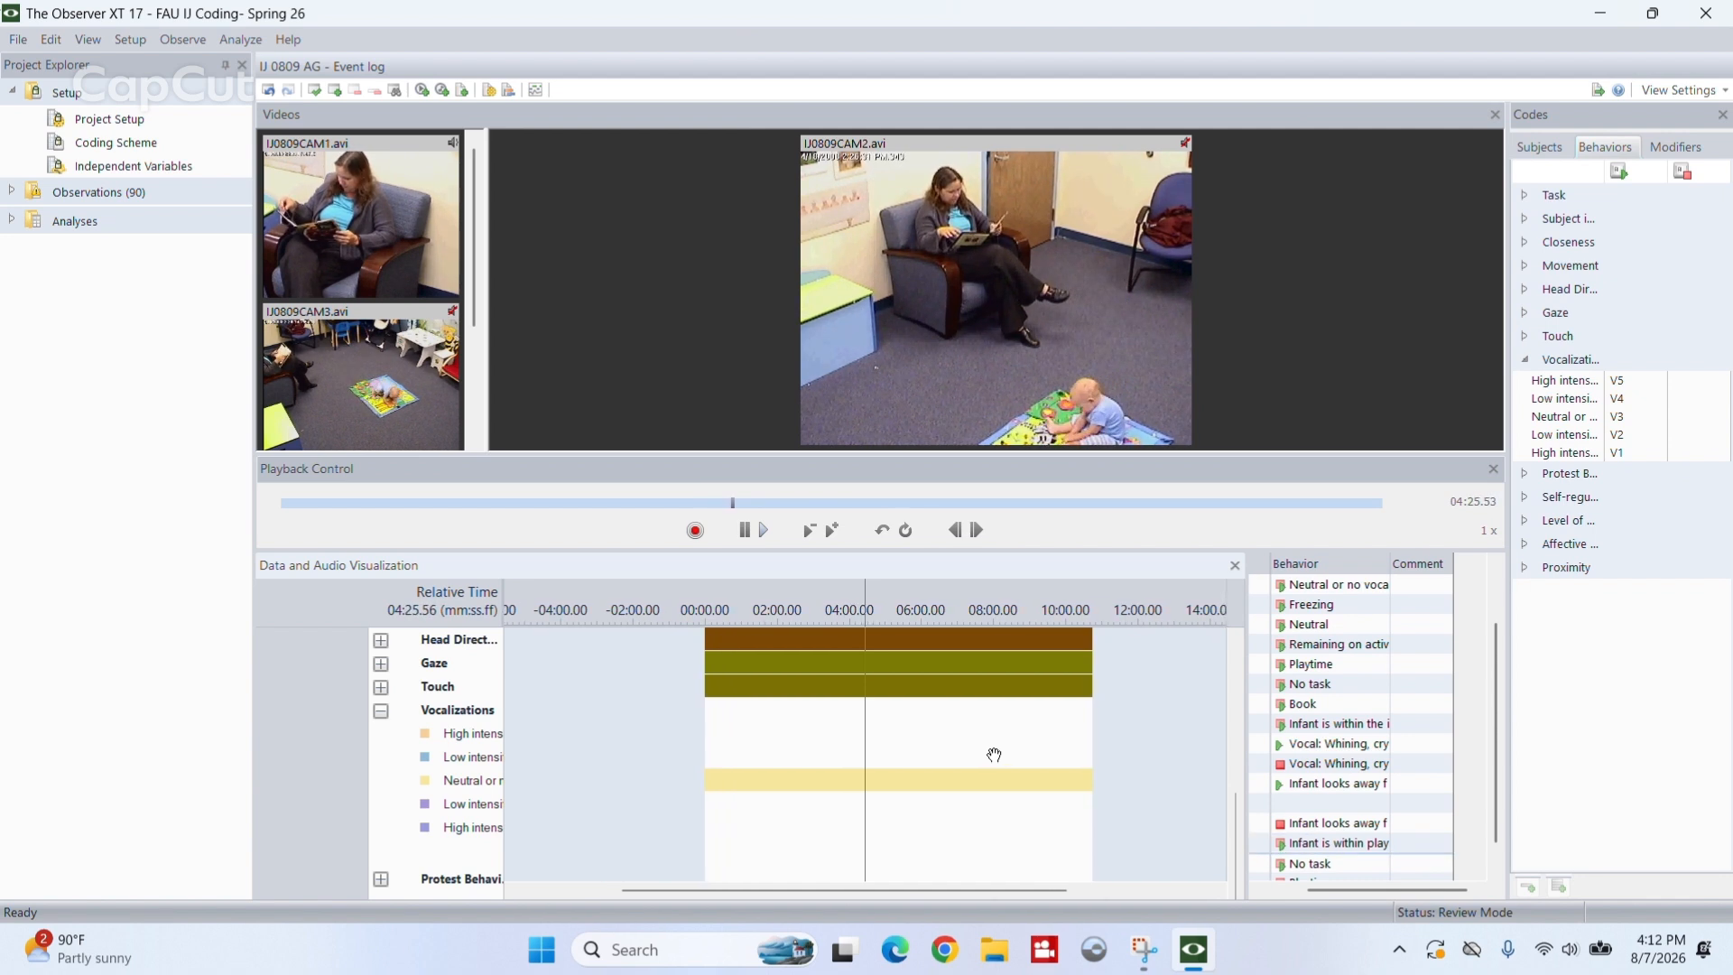
- Pause the video, step to 04:25.42 and log the high intensity negative vocalization V5 there
left_click(955, 530)
left_click(956, 532)
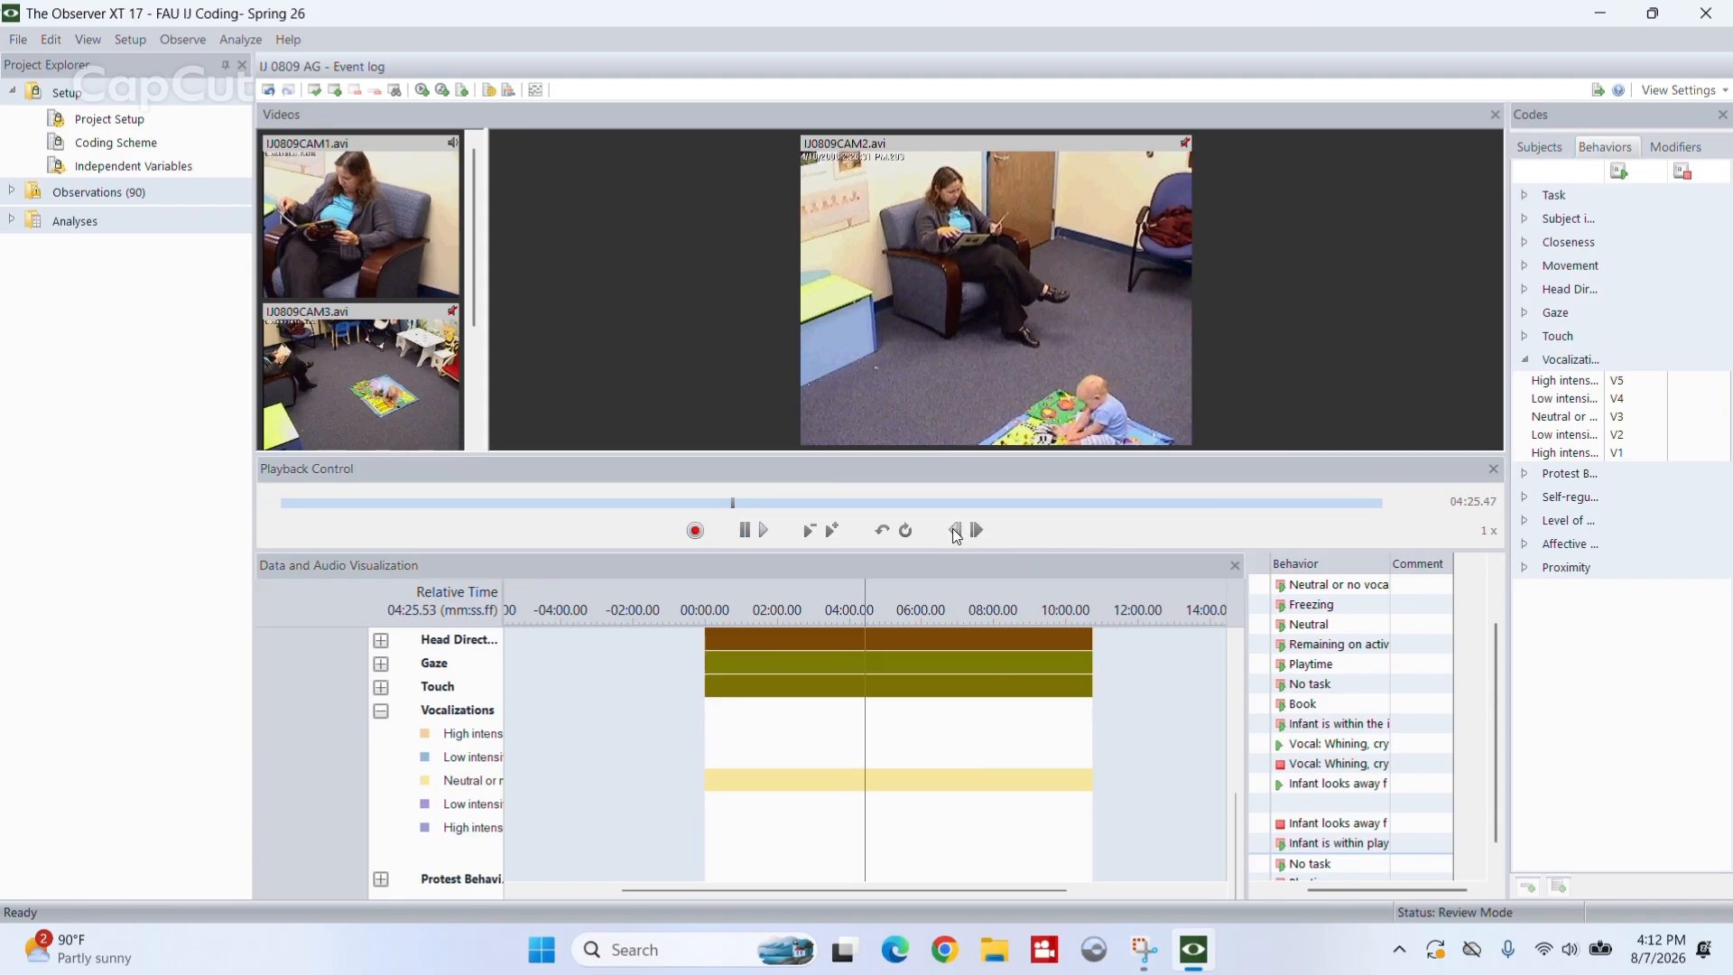
left_click(955, 532)
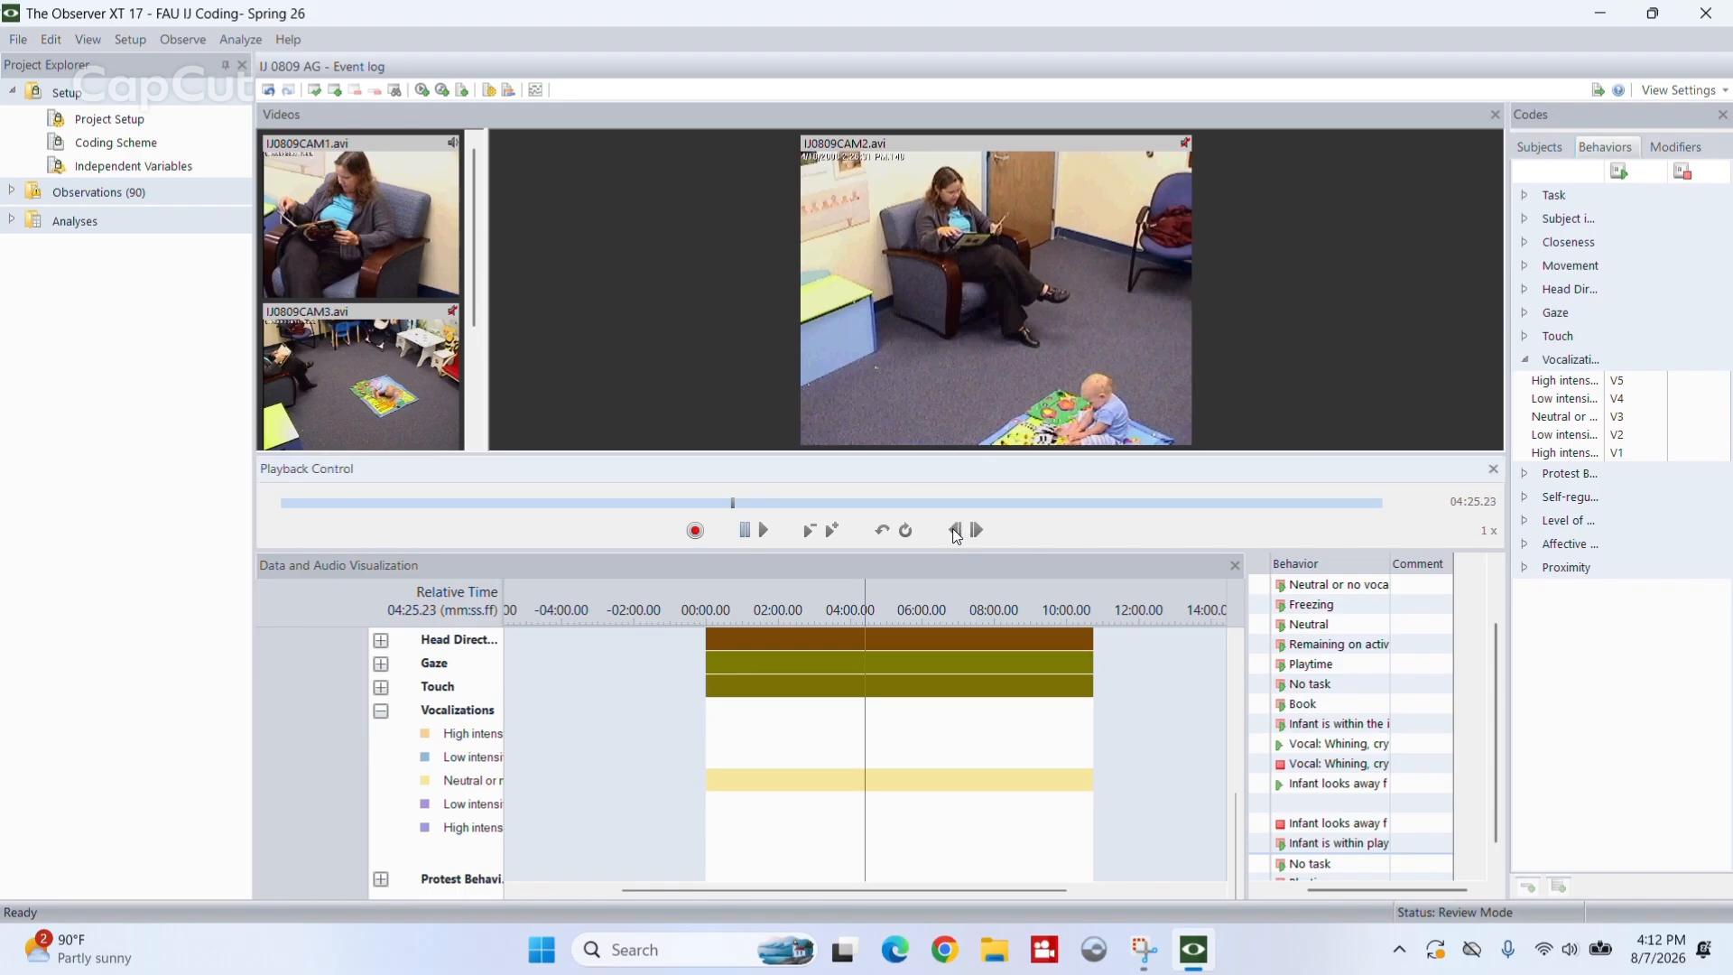
left_click(955, 531)
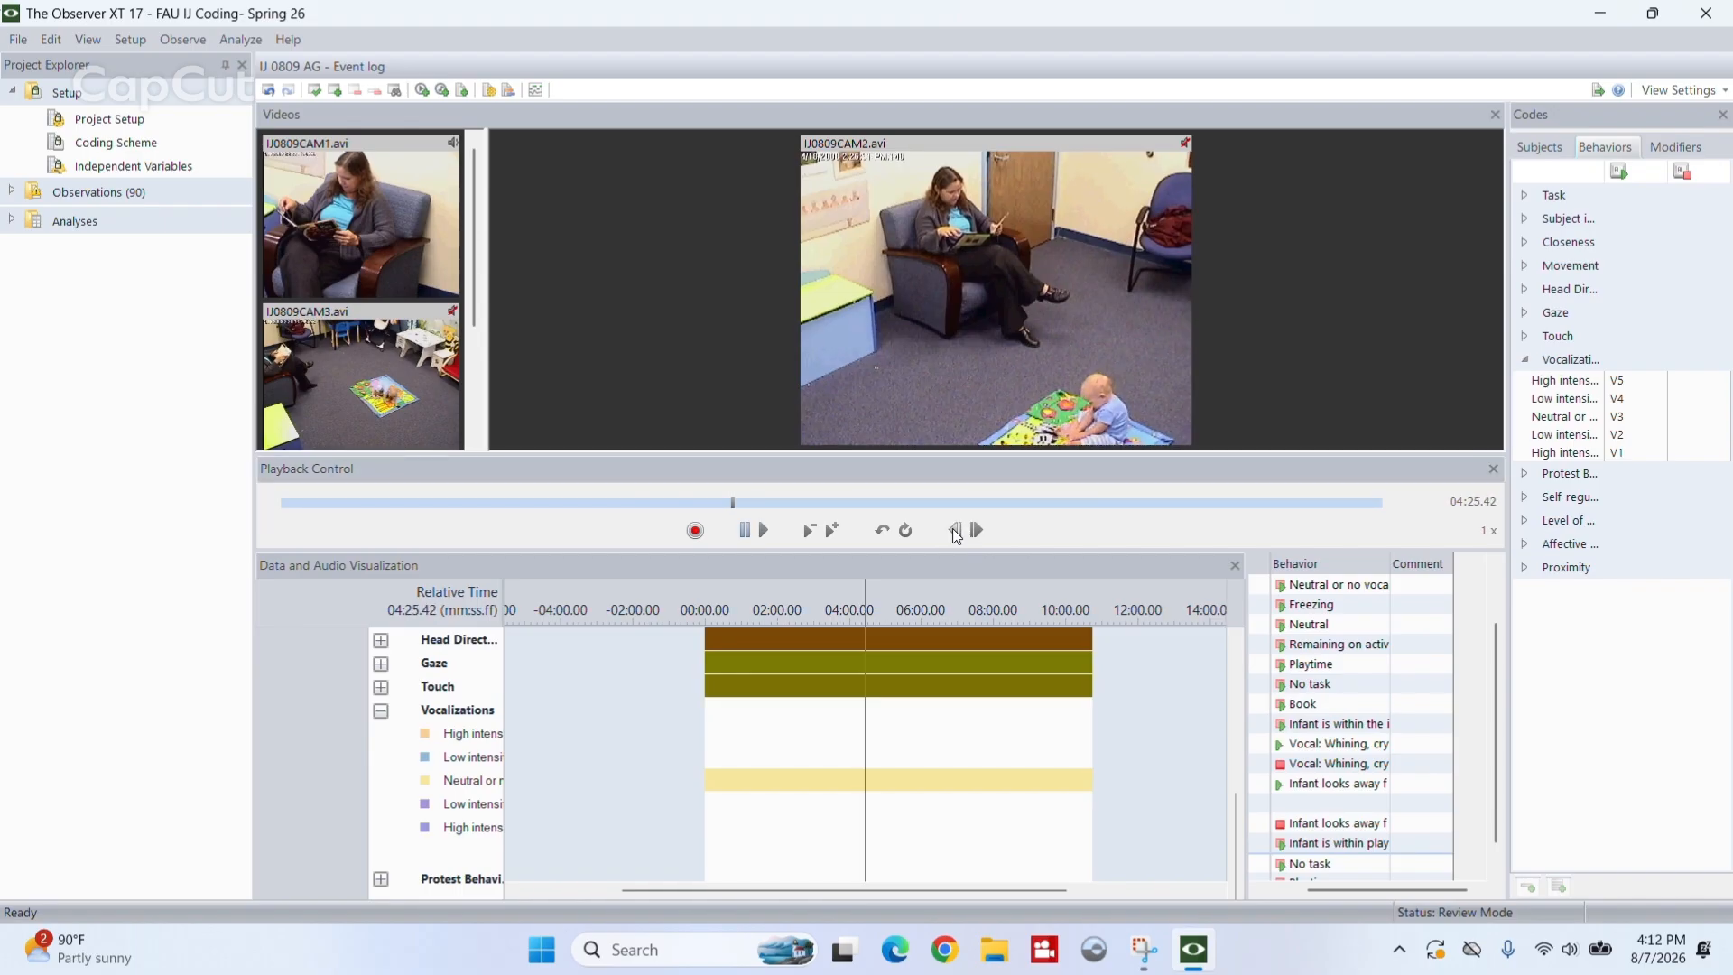
key("v")
key("5")
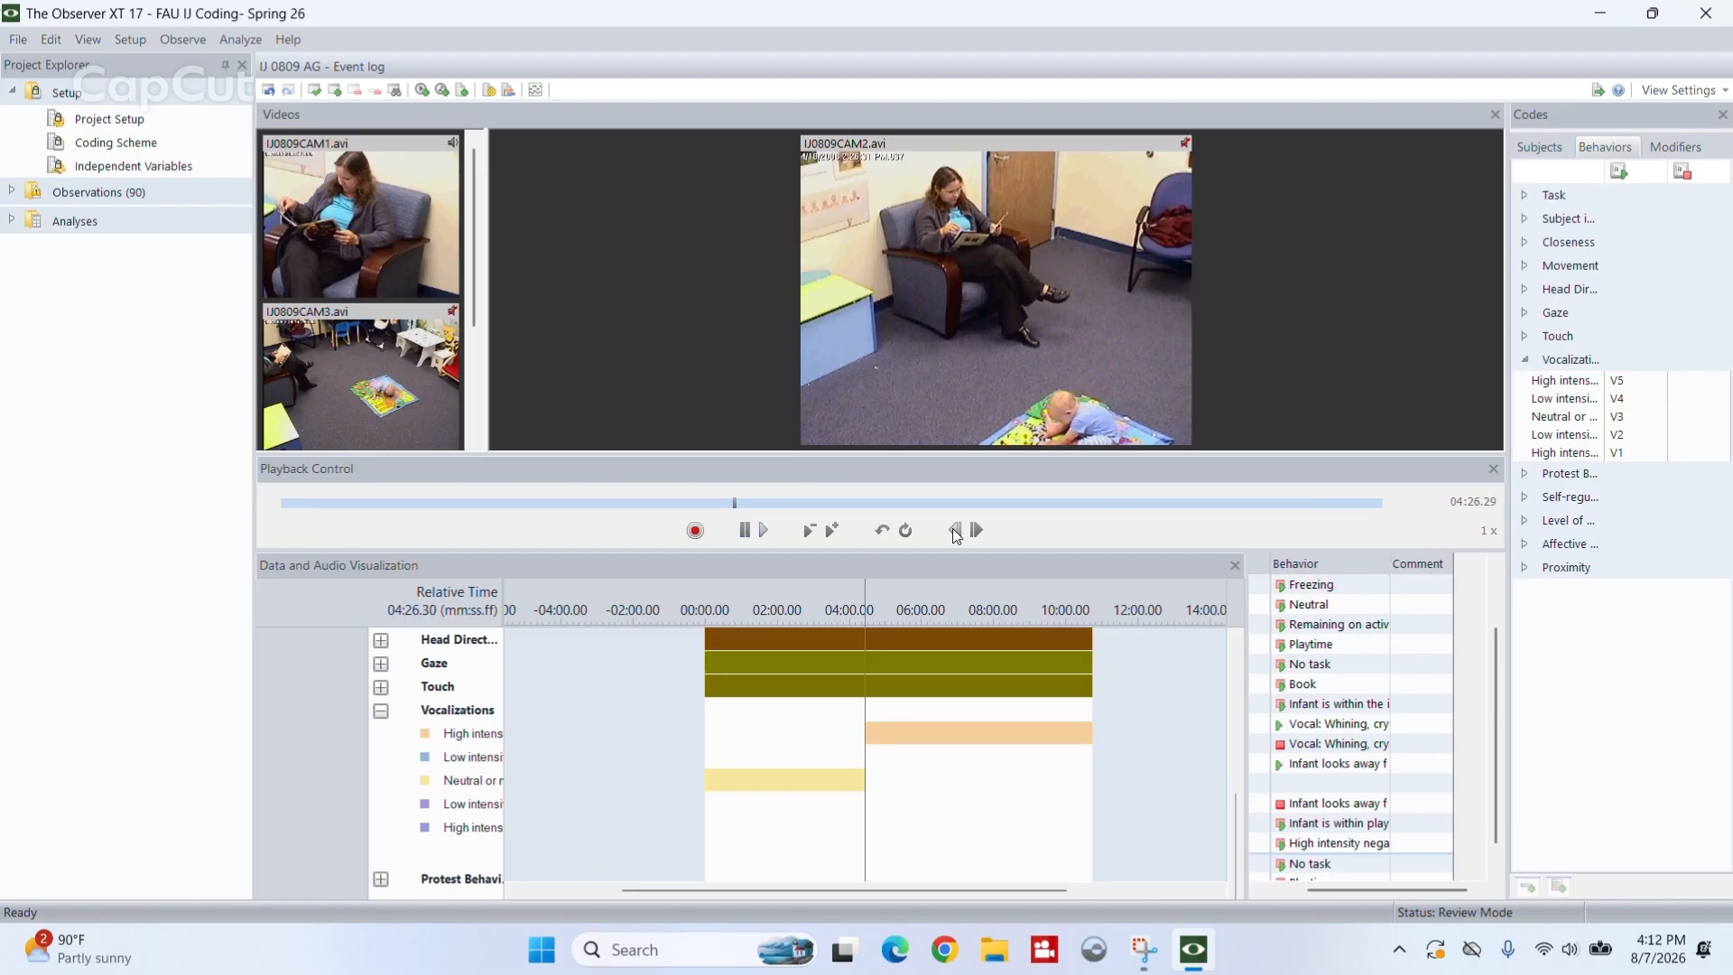
- Stop the video at 04:27.11 and log the return to neutral or no vocalization, V3
left_click(955, 532)
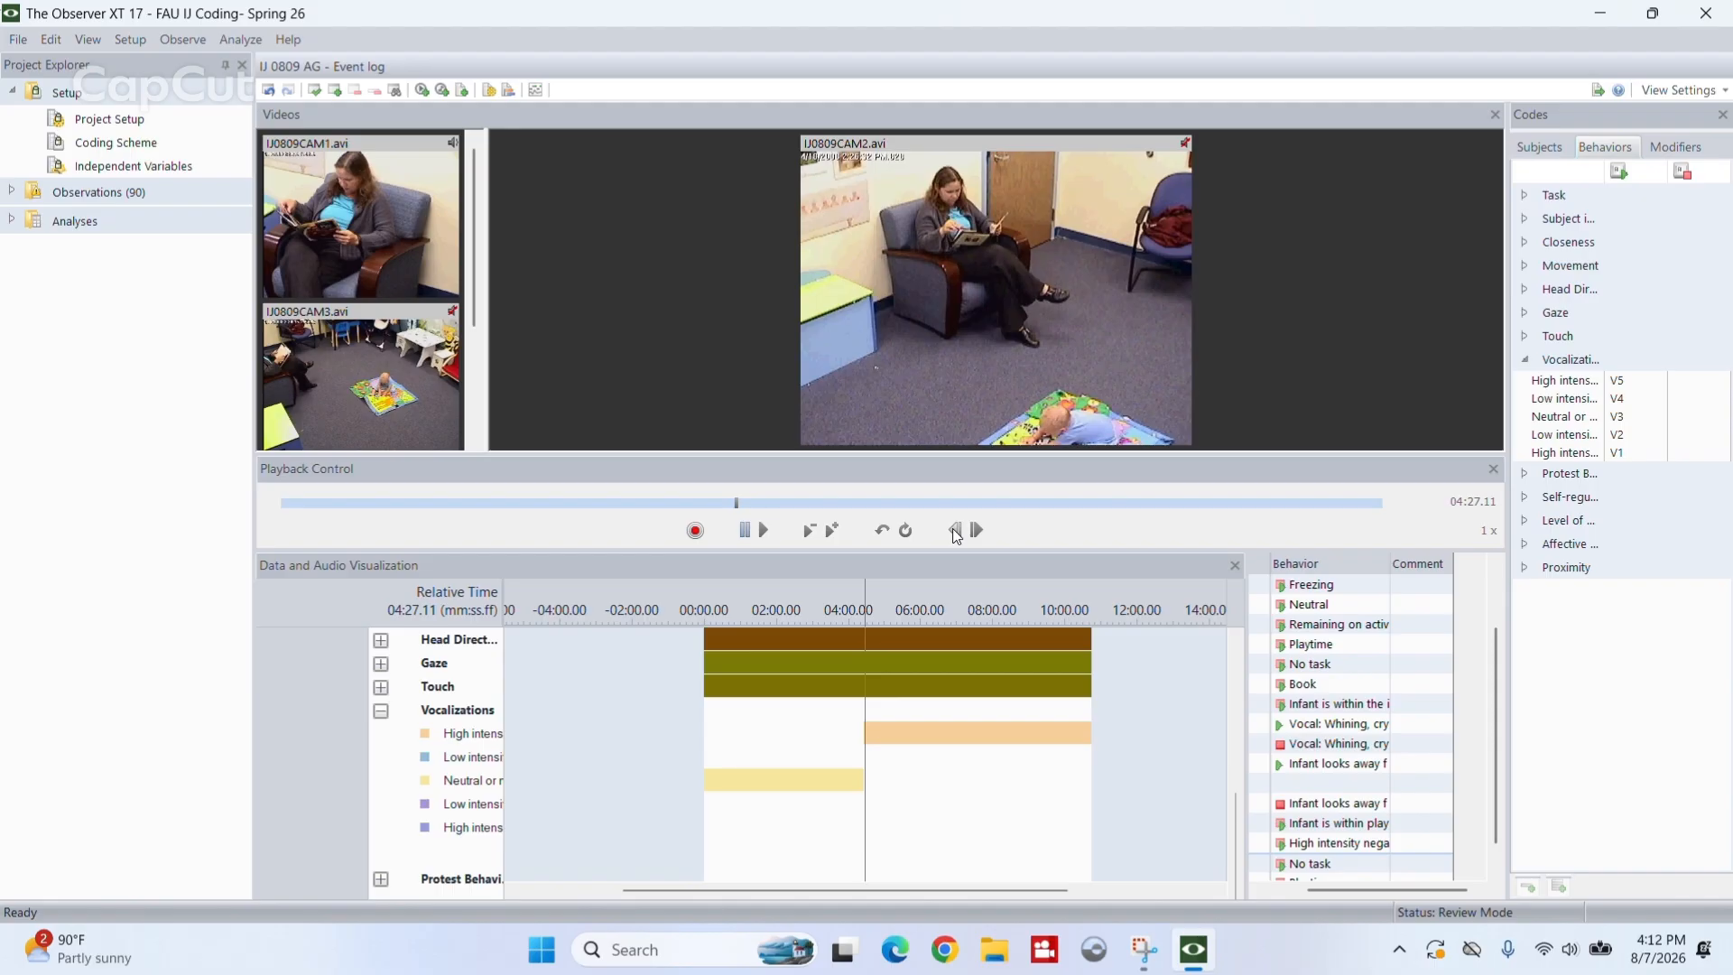
key("v")
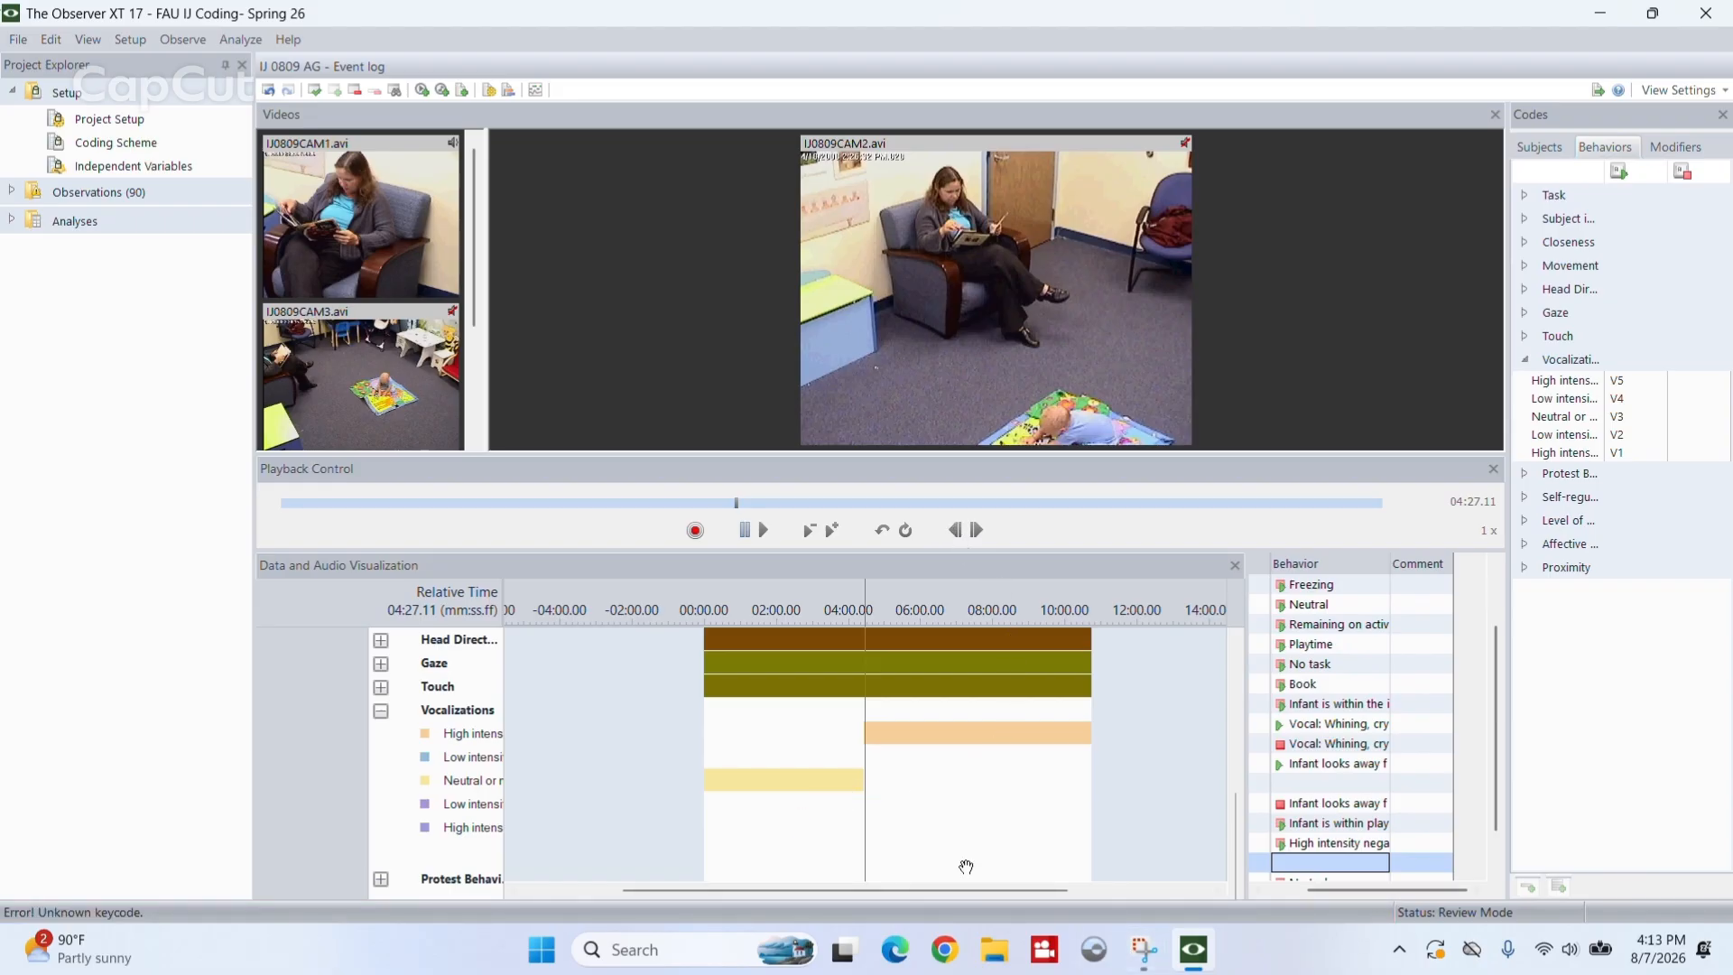
key("Escape")
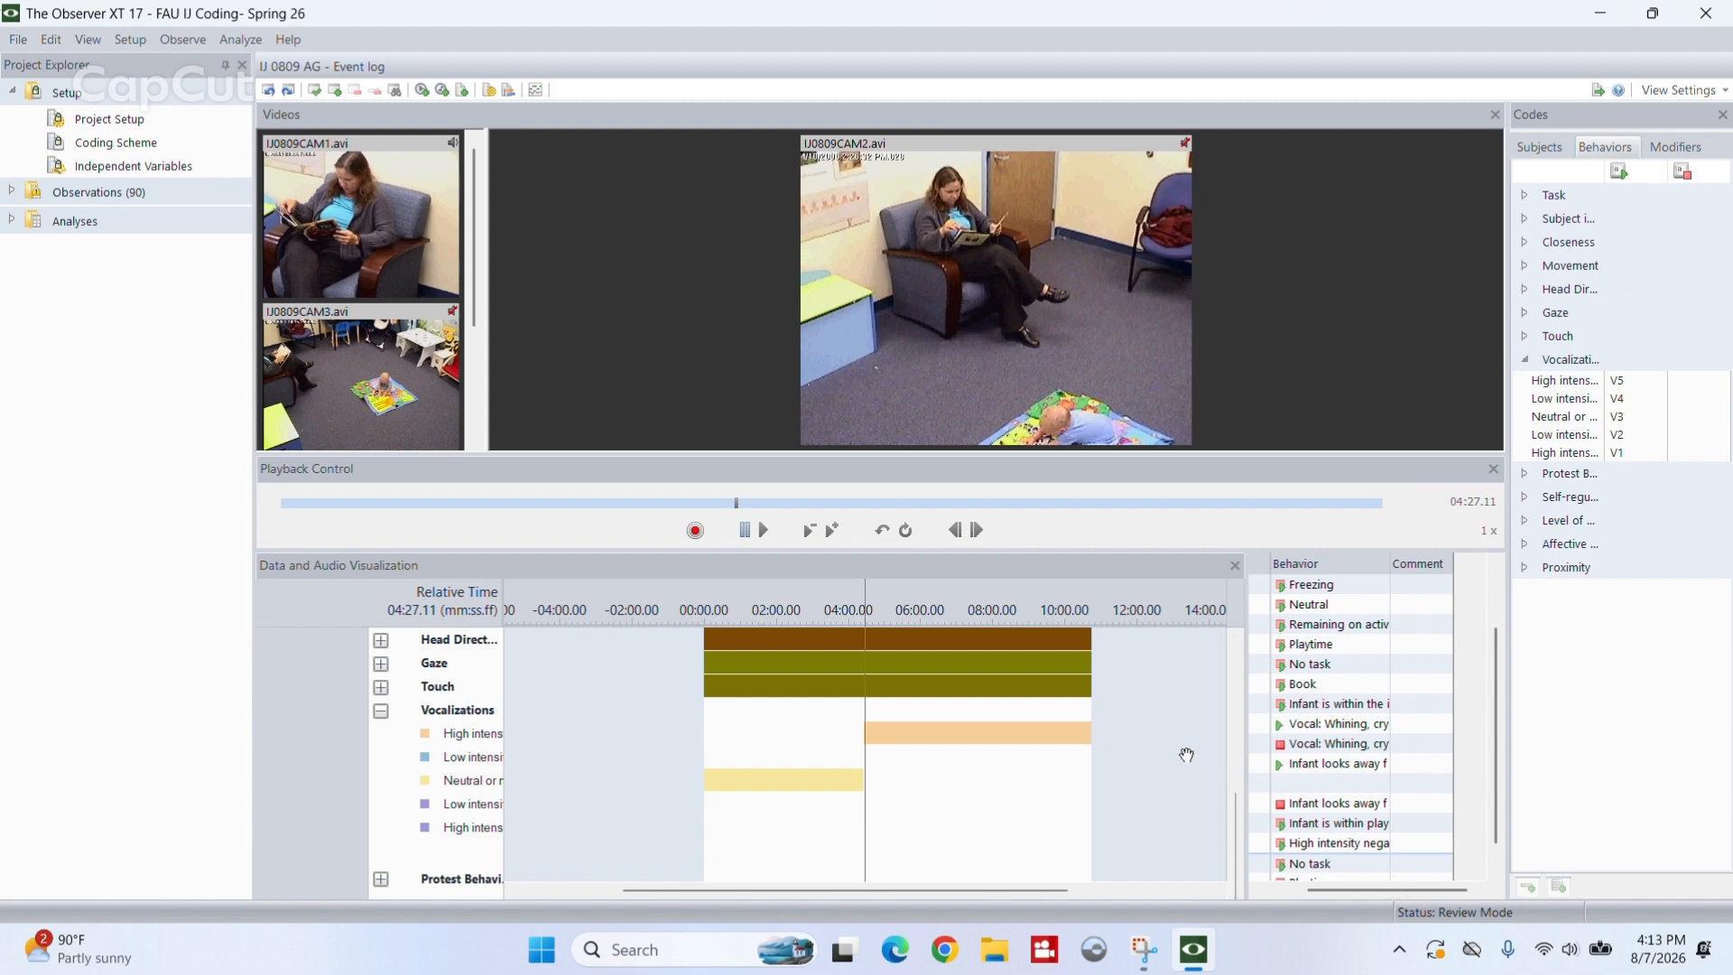
key("v")
key("3")
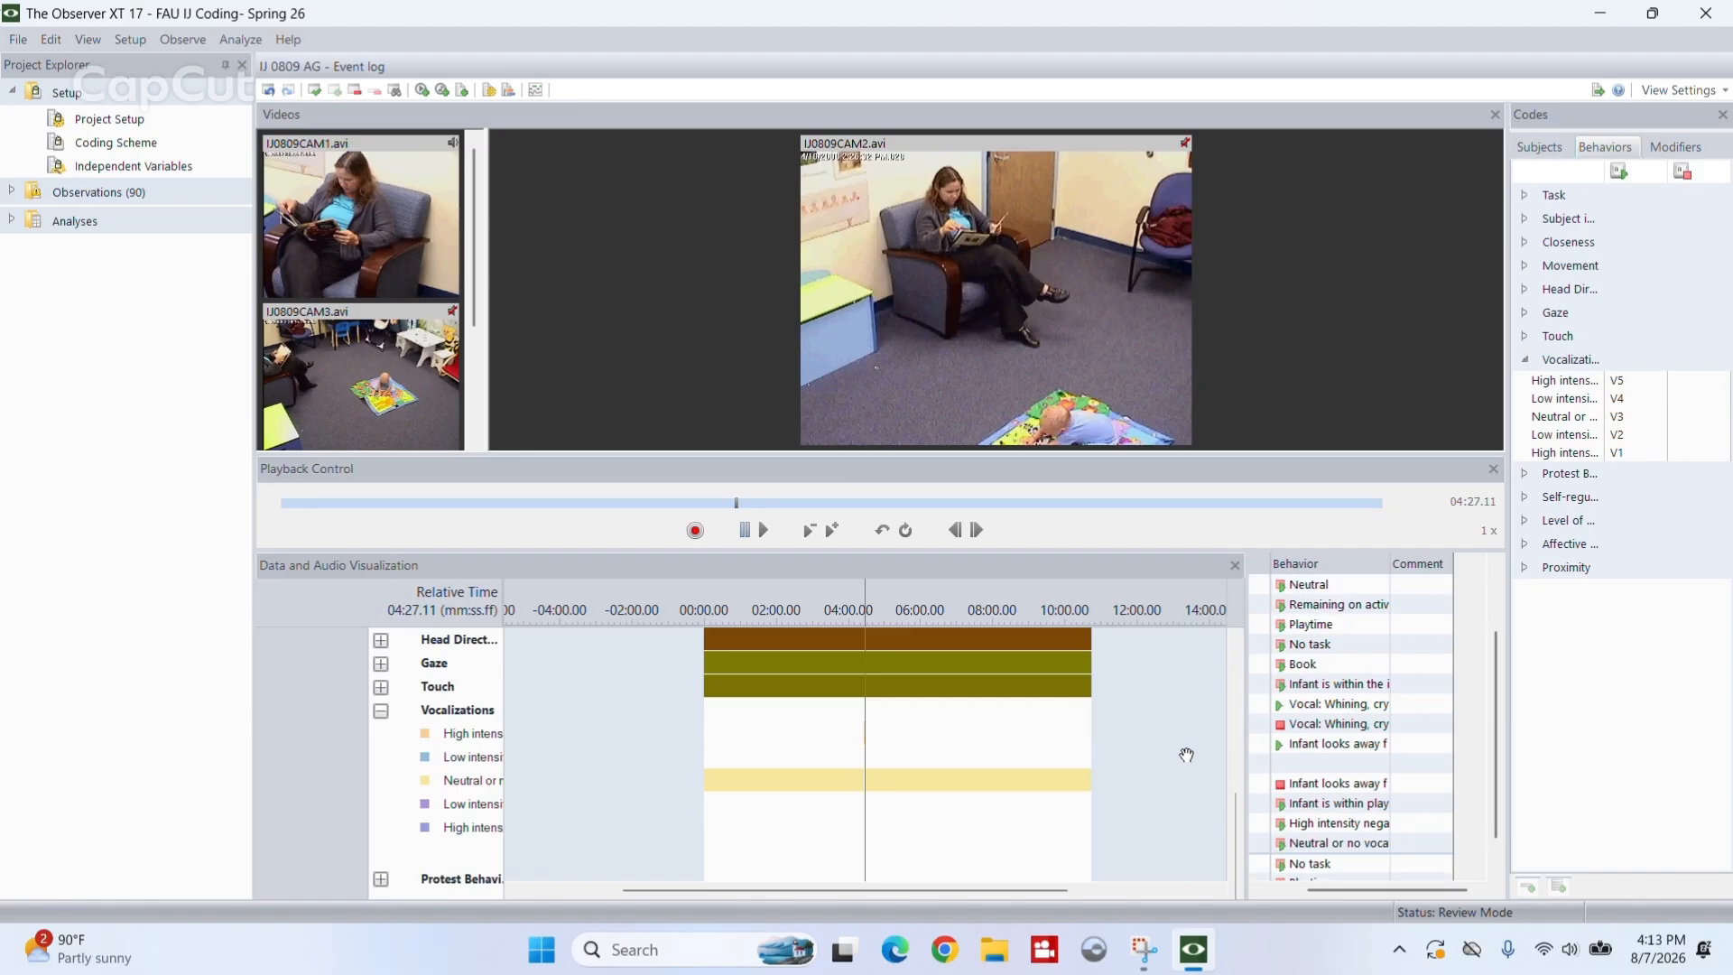